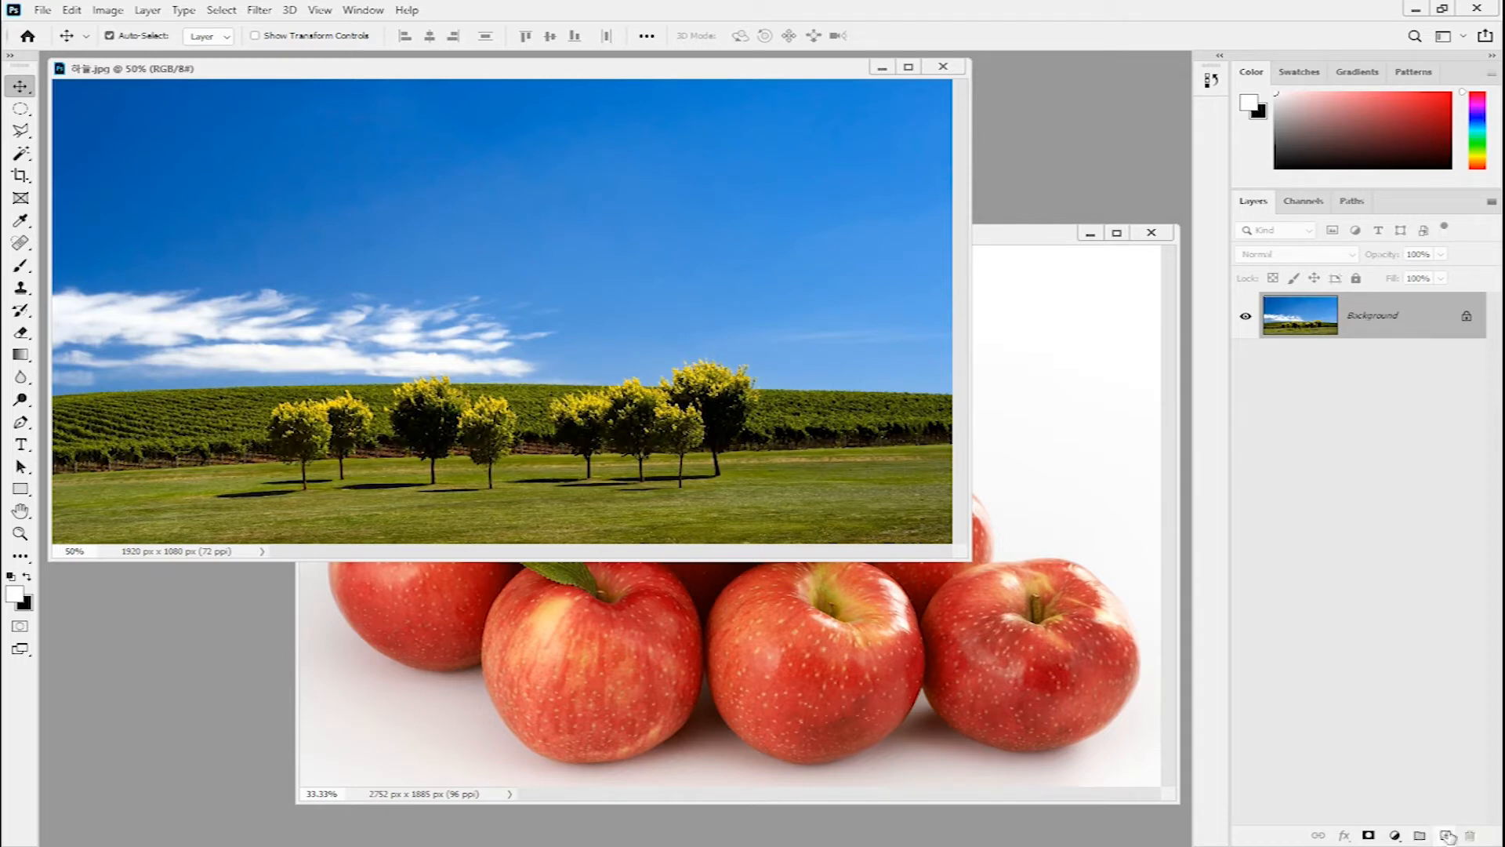
# - Add a new layer to the landscape image and fill a large elliptical selection over the clouds with white, leaving nothing selected
pyautogui.click(1446, 835)
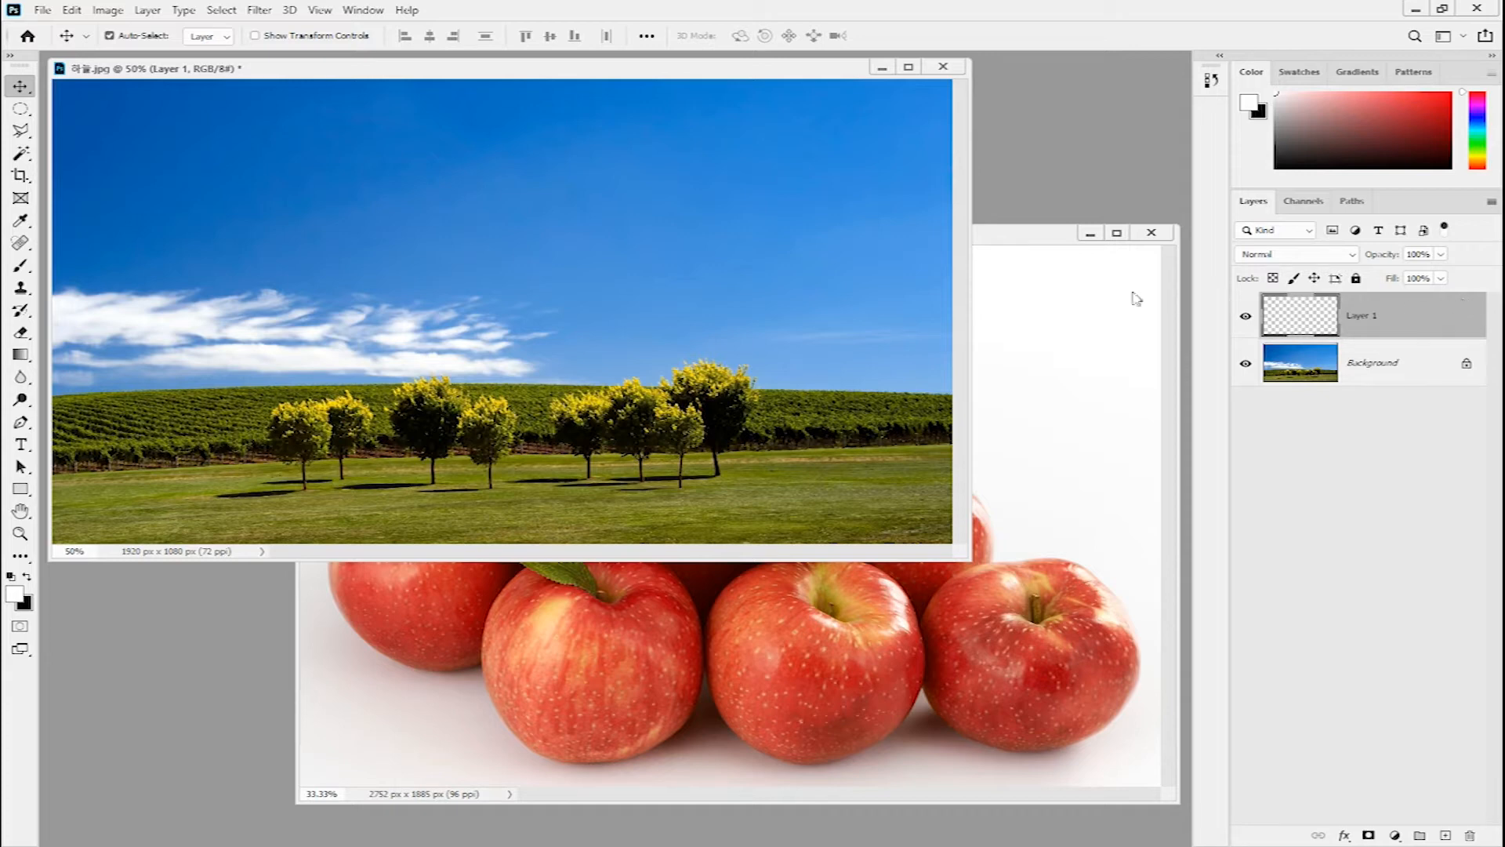
pyautogui.click(21, 110)
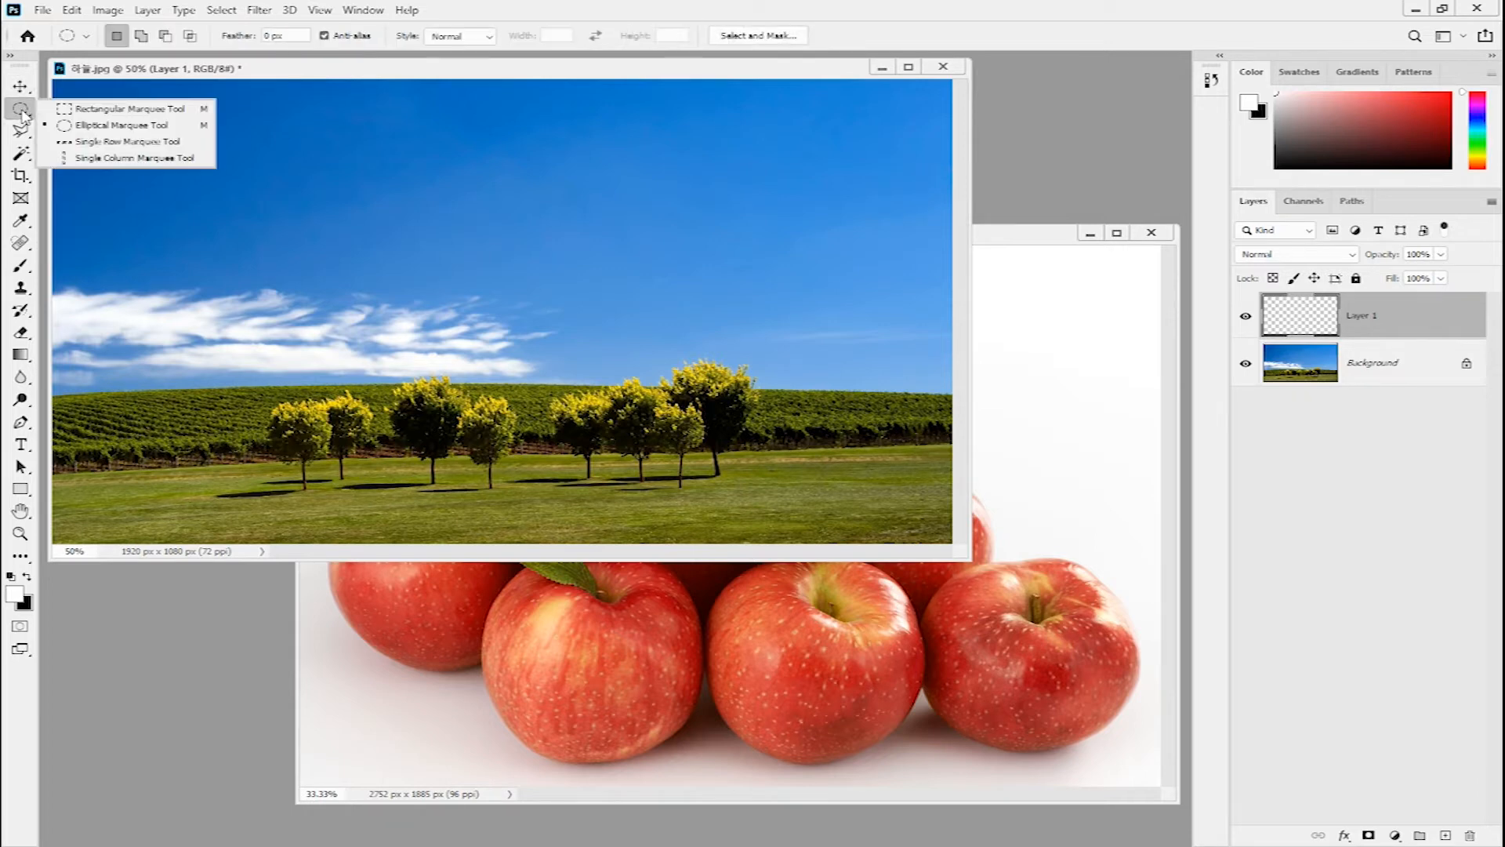
pyautogui.click(98, 129)
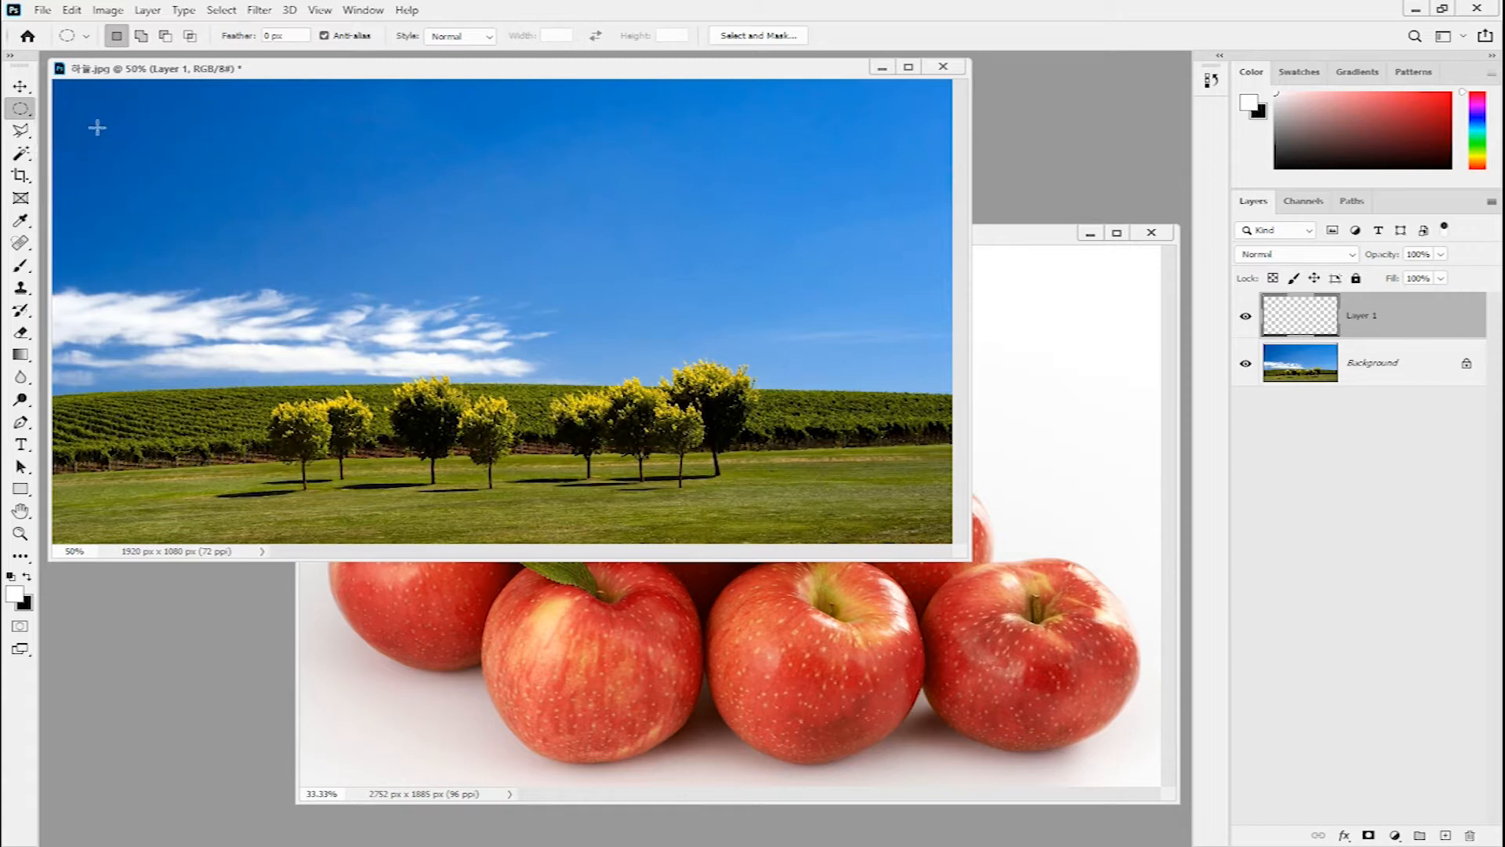
pyautogui.moveTo(159, 171); pyautogui.dragTo(486, 464)
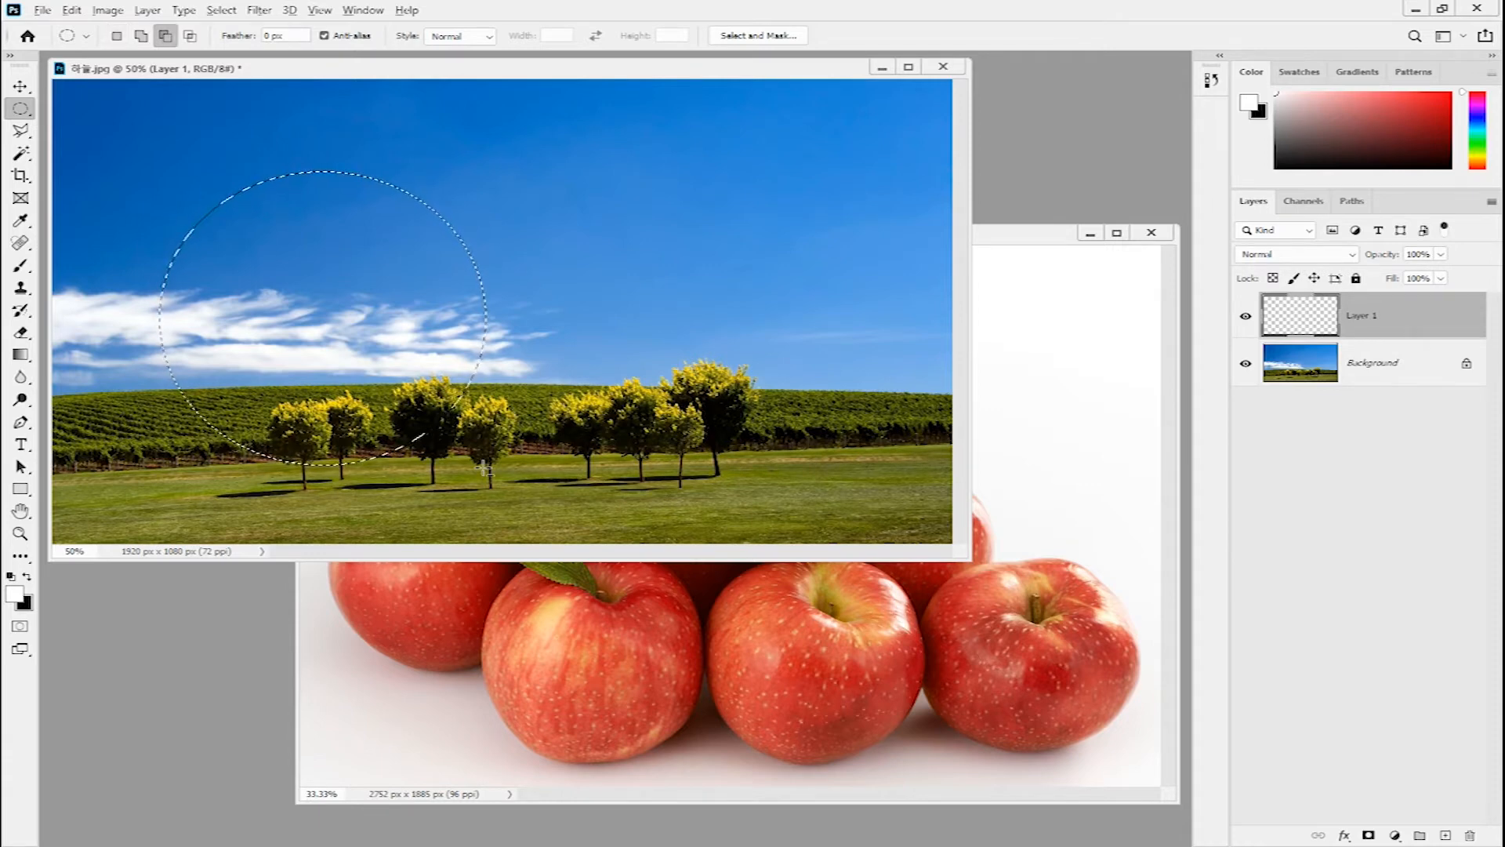
pyautogui.hotkey('alt', 'BackSpace')
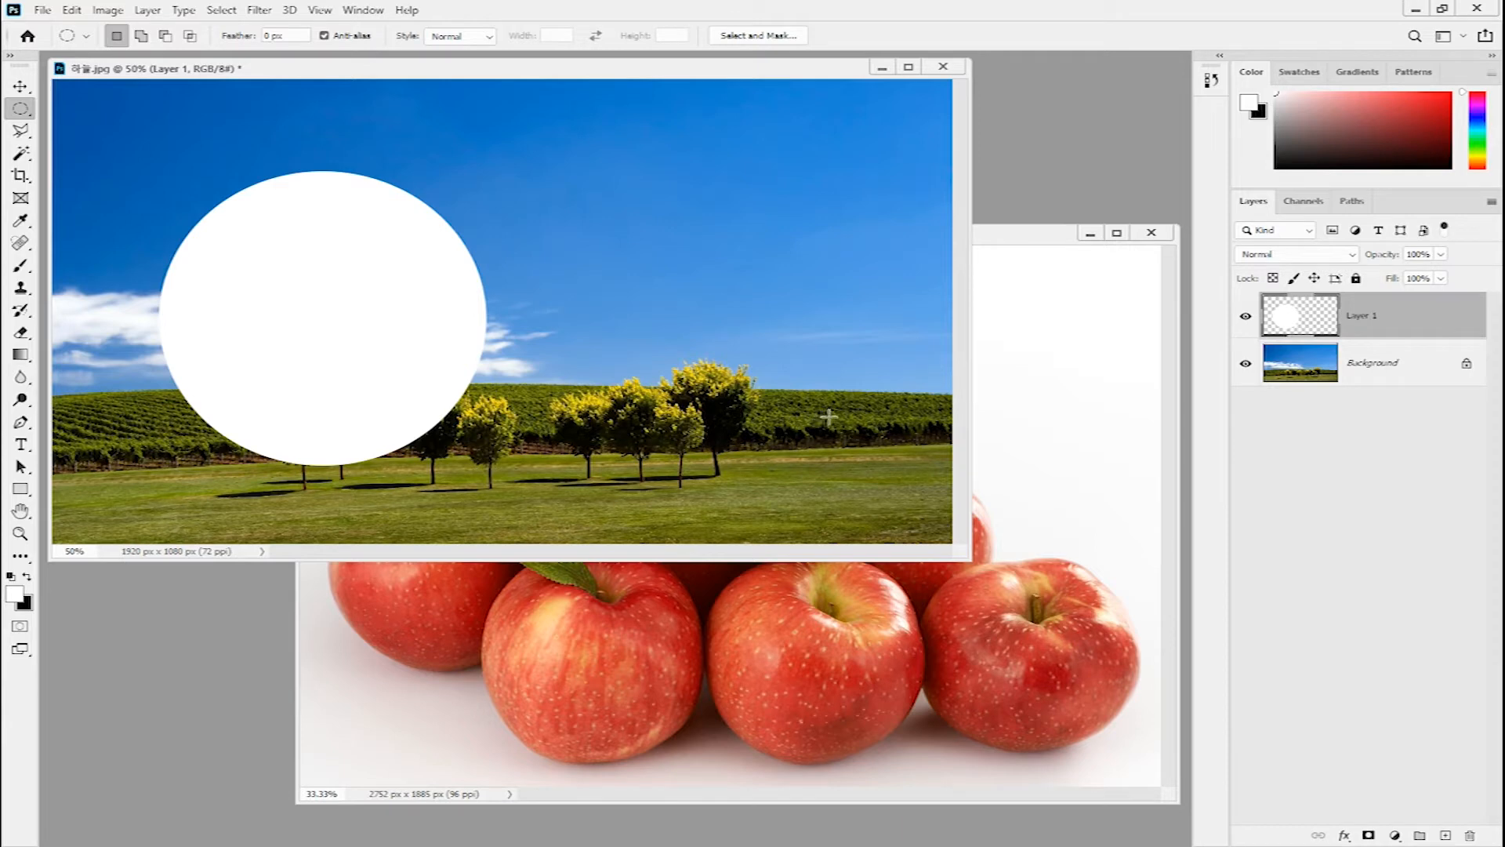
pyautogui.keyDown('ctrl'); pyautogui.click(1292, 323); pyautogui.keyUp('ctrl')
pyautogui.hotkey('ctrl', 'd')
# - Add another layer, fill a rectangular selection overlapping the white circle's right side with the black background color, and deselect
pyautogui.click(1447, 836)
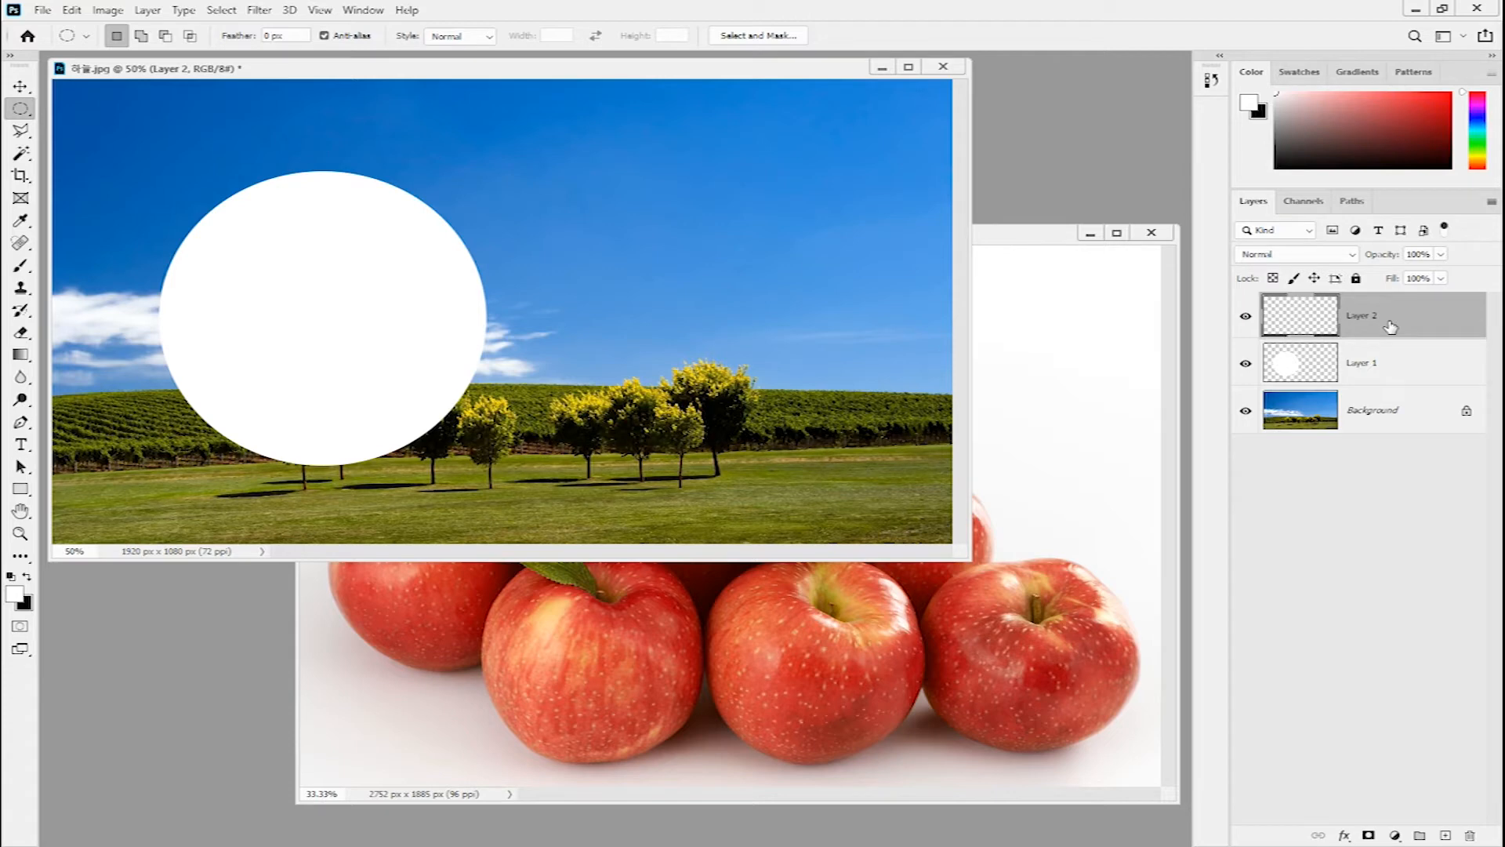
pyautogui.rightClick(23, 117)
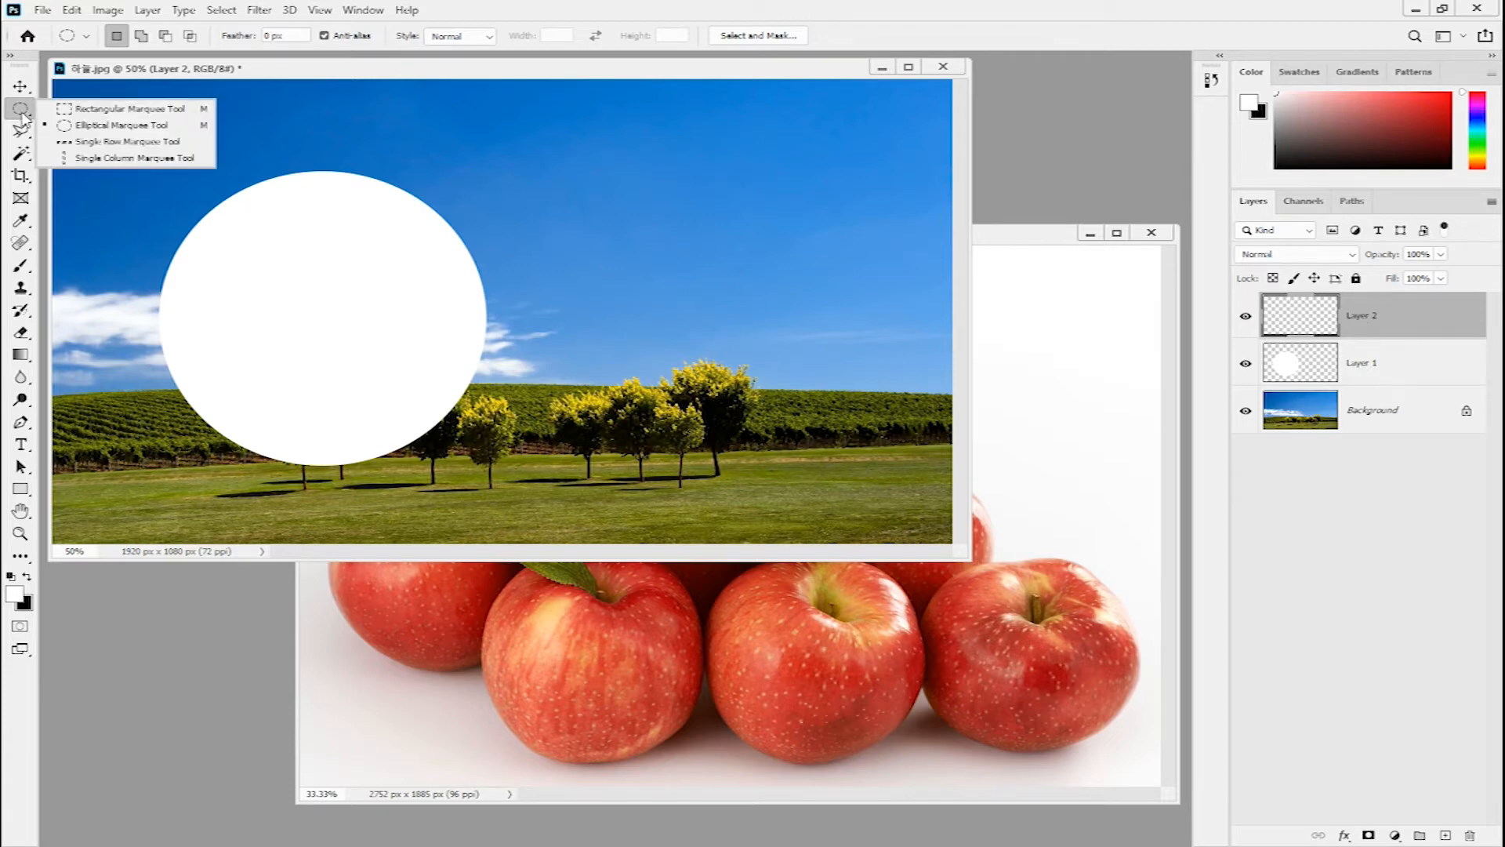
pyautogui.click(127, 111)
pyautogui.moveTo(386, 168); pyautogui.dragTo(778, 452)
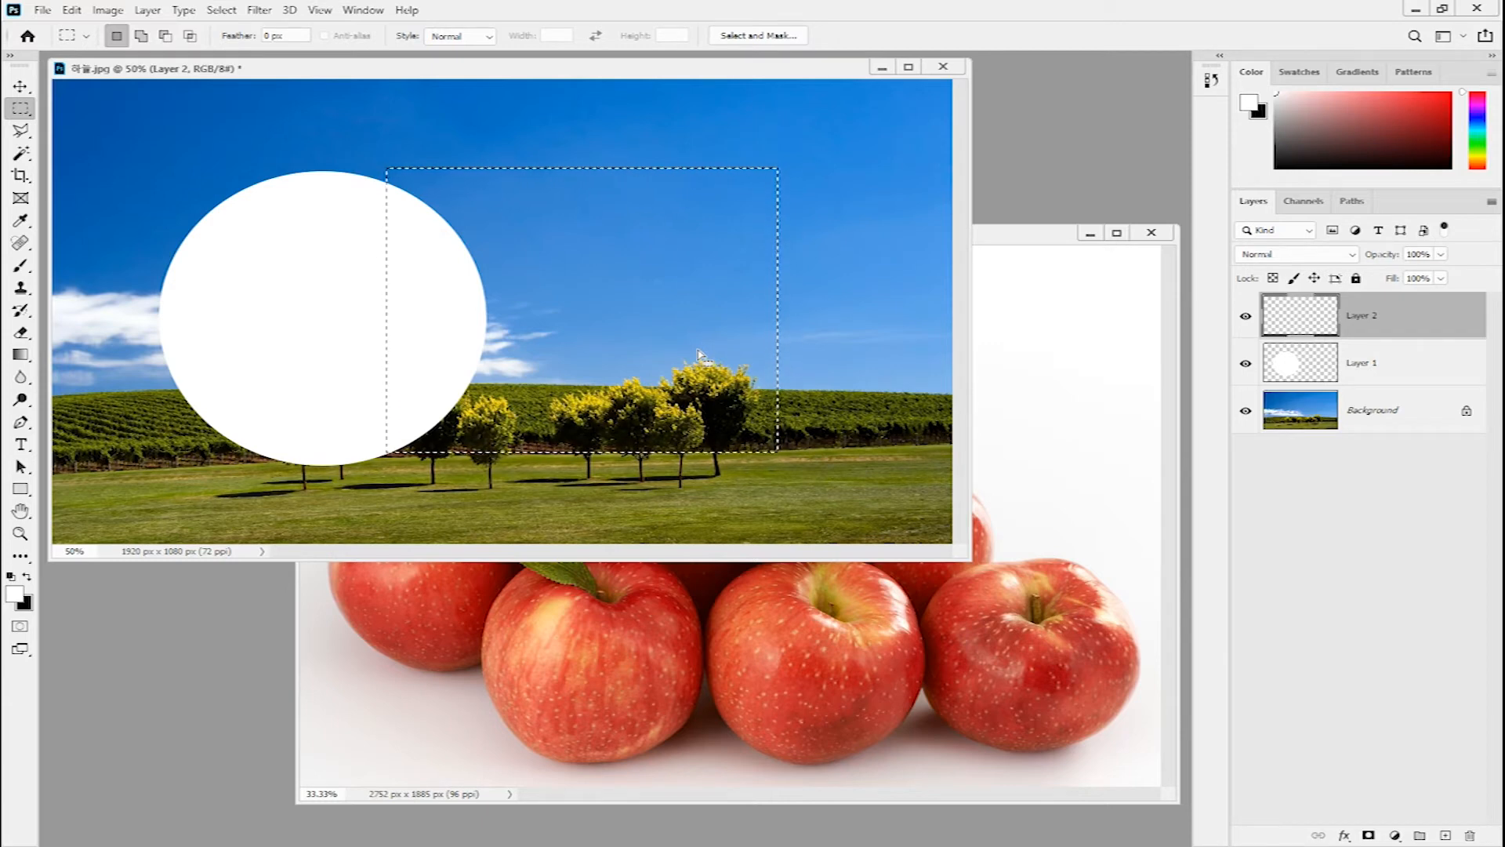
pyautogui.hotkey('ctrl', 'BackSpace')
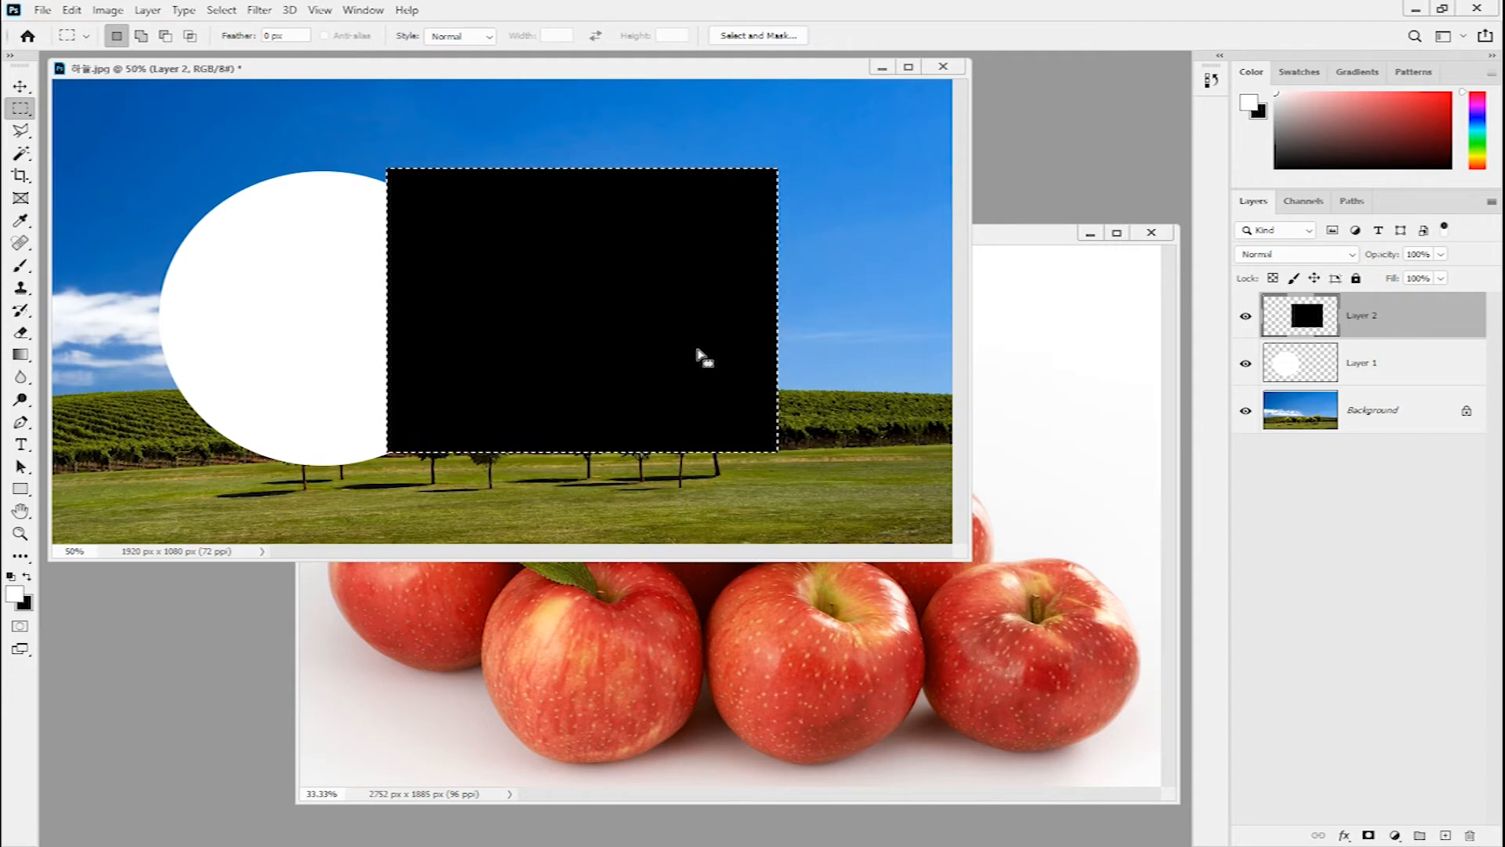
pyautogui.hotkey('ctrl', 'd')
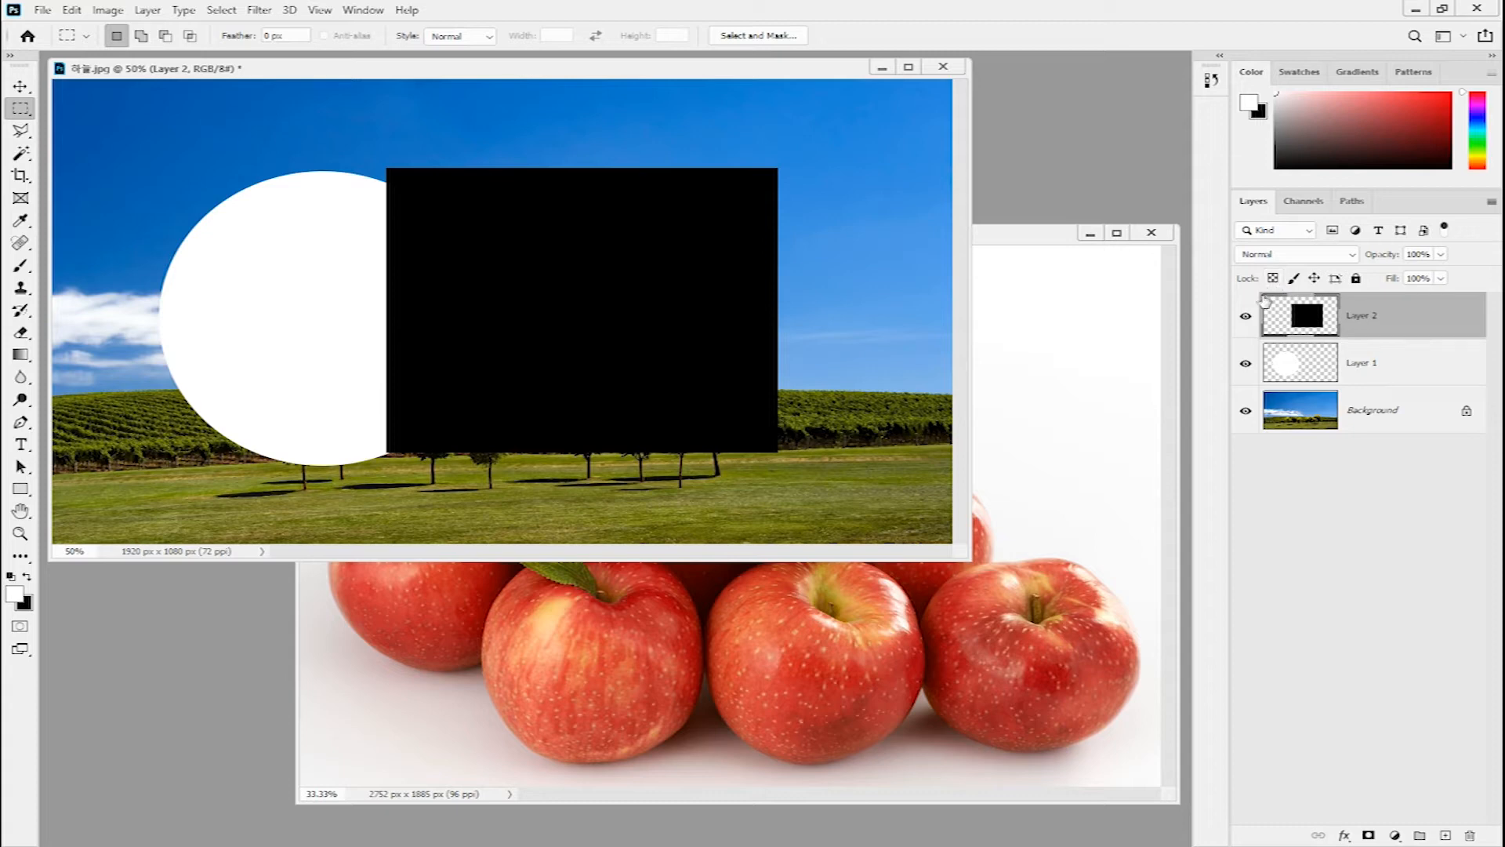
# - In the apple photo, select the upper-right apple with an elliptical selection about 720 × 735 px
pyautogui.click(1030, 242)
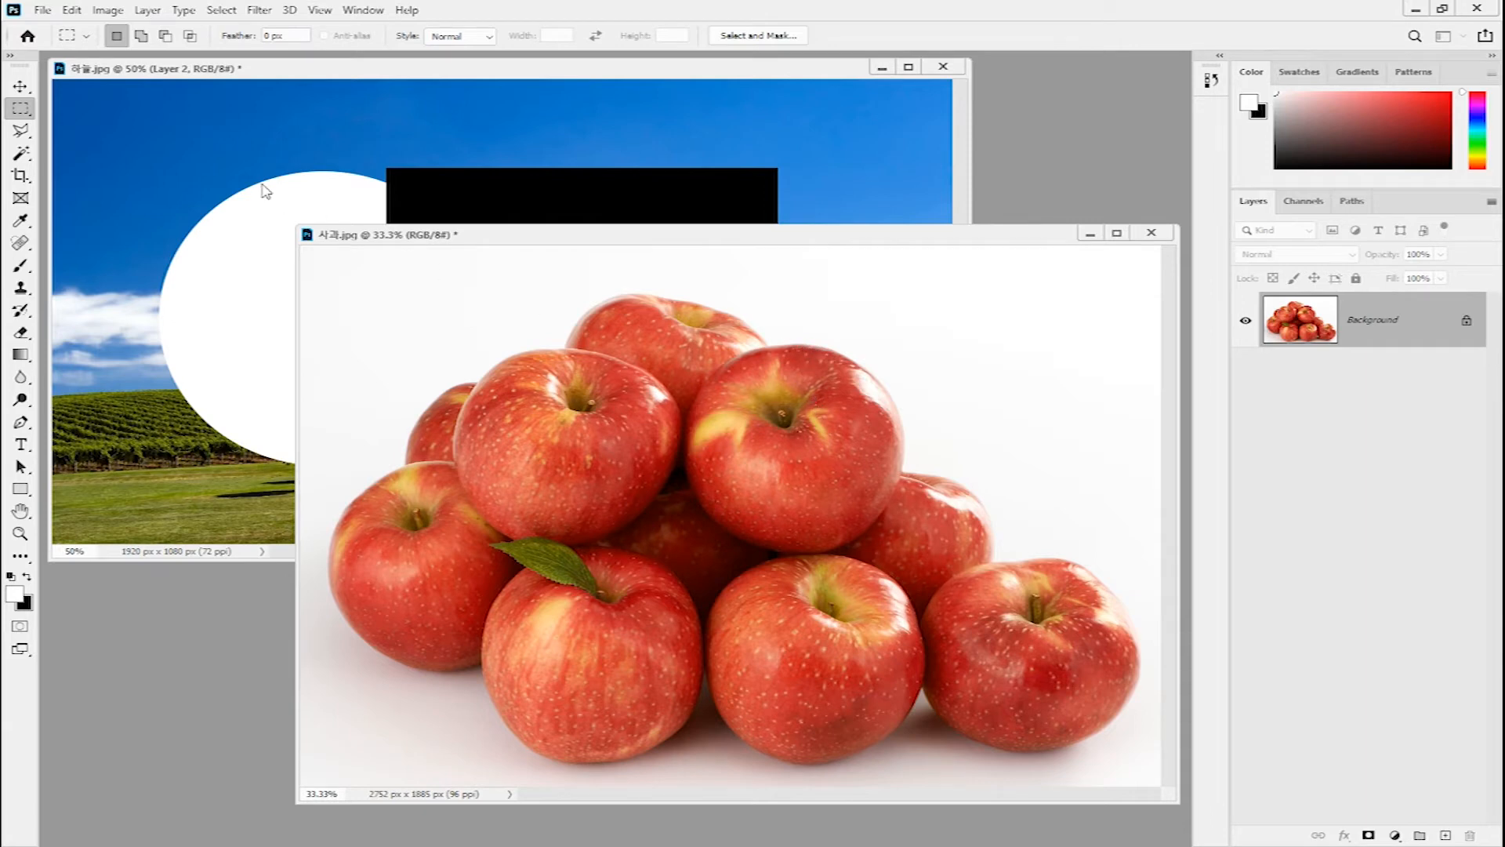
pyautogui.rightClick(22, 112)
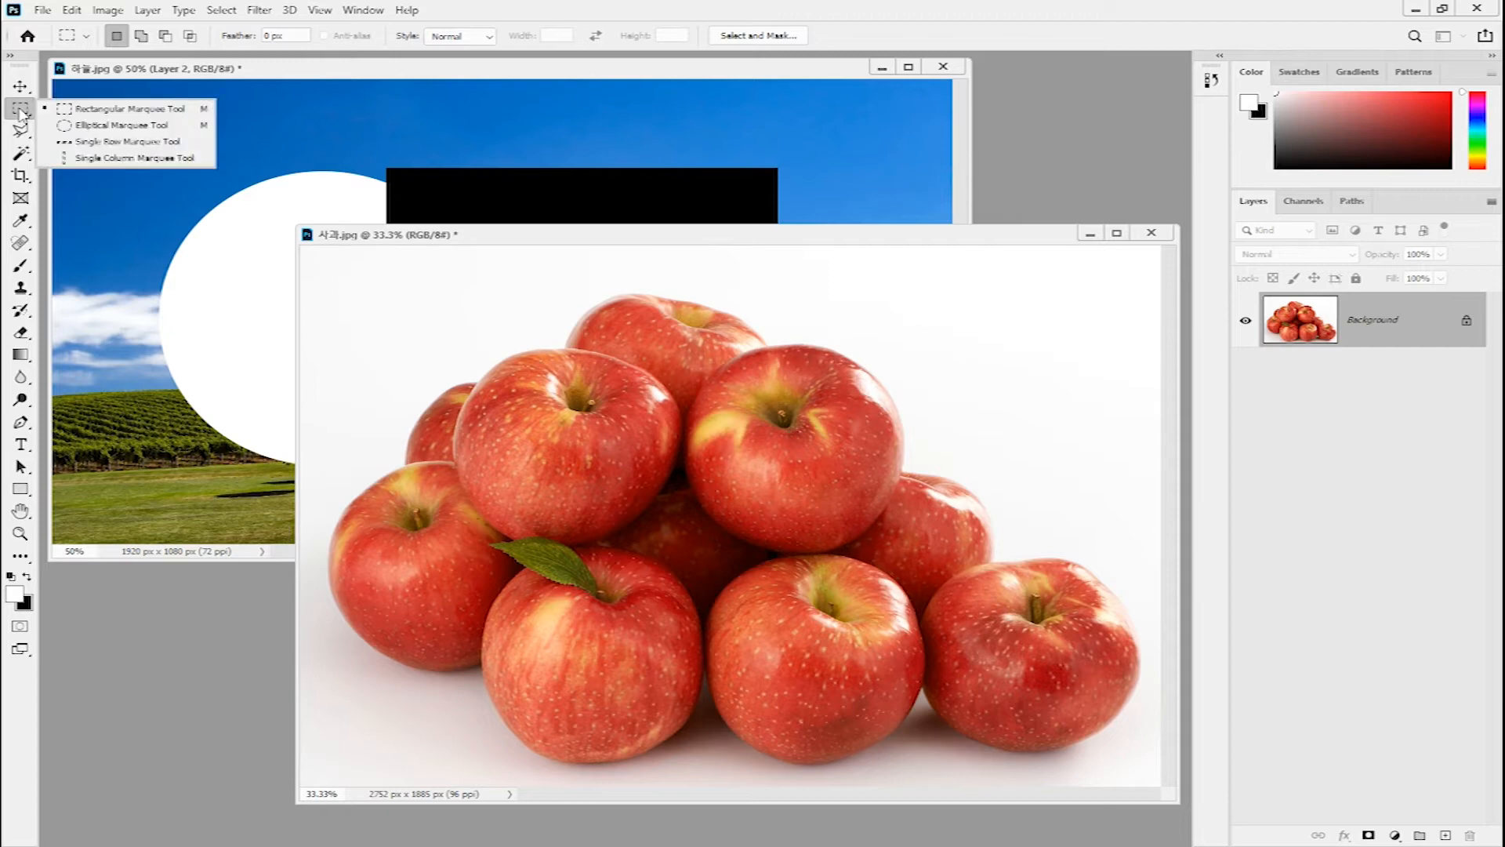
pyautogui.click(68, 125)
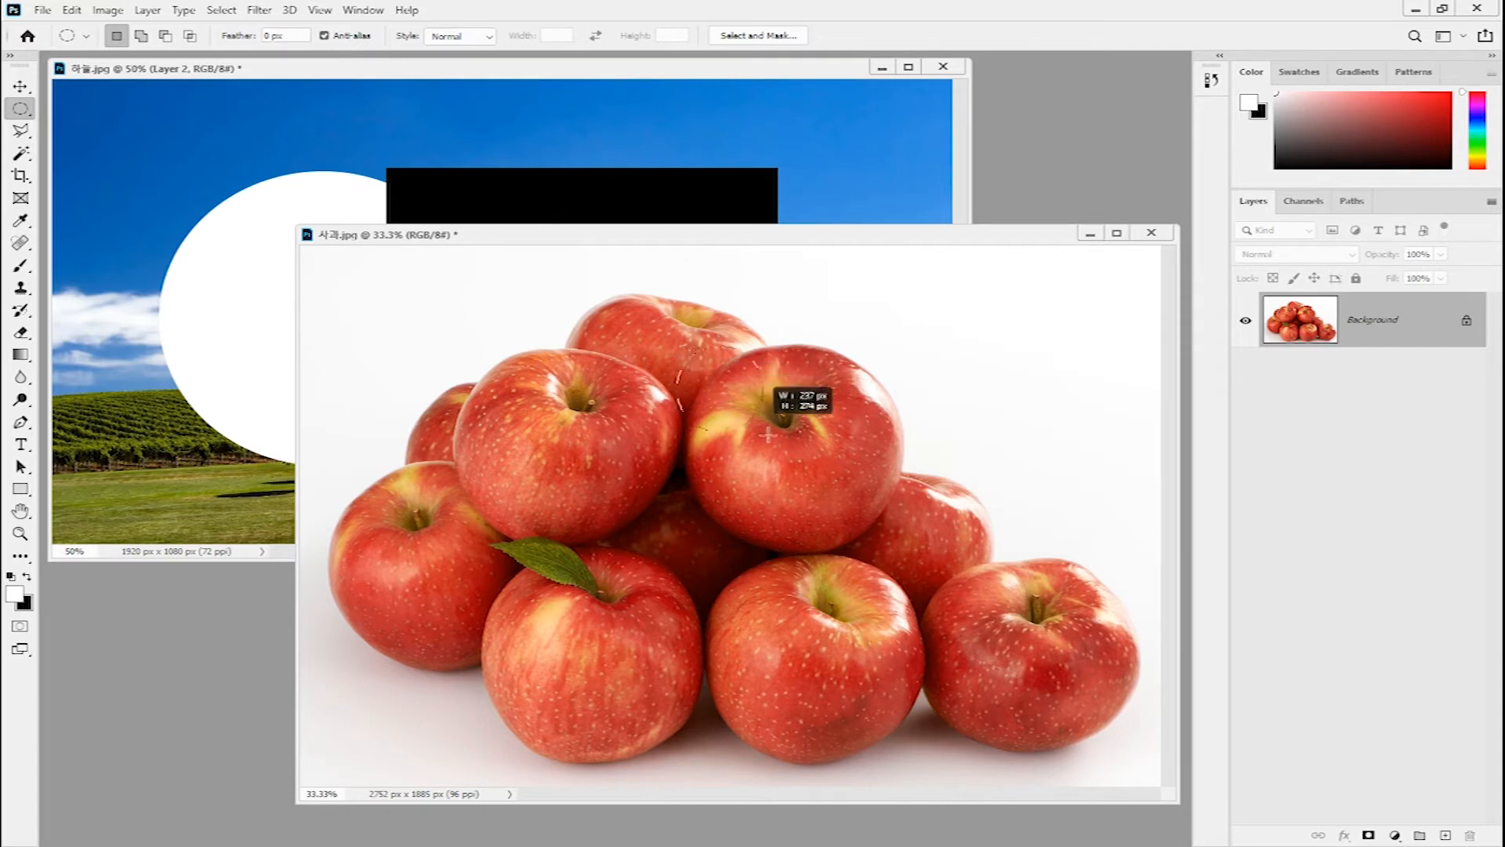
pyautogui.moveTo(858, 516); pyautogui.dragTo(902, 557)
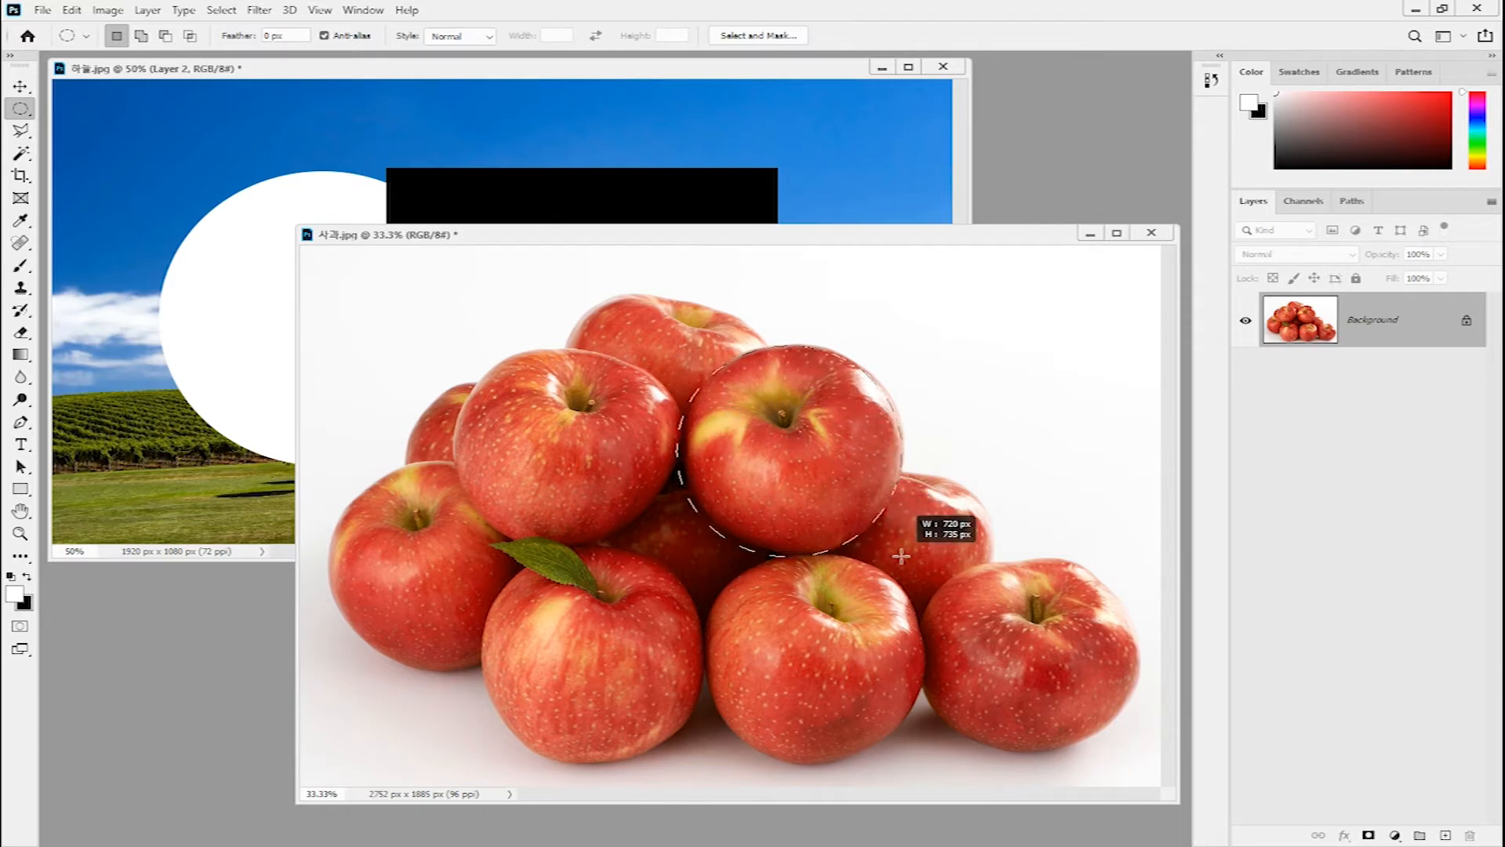
pyautogui.moveTo(901, 557); pyautogui.dragTo(902, 557)
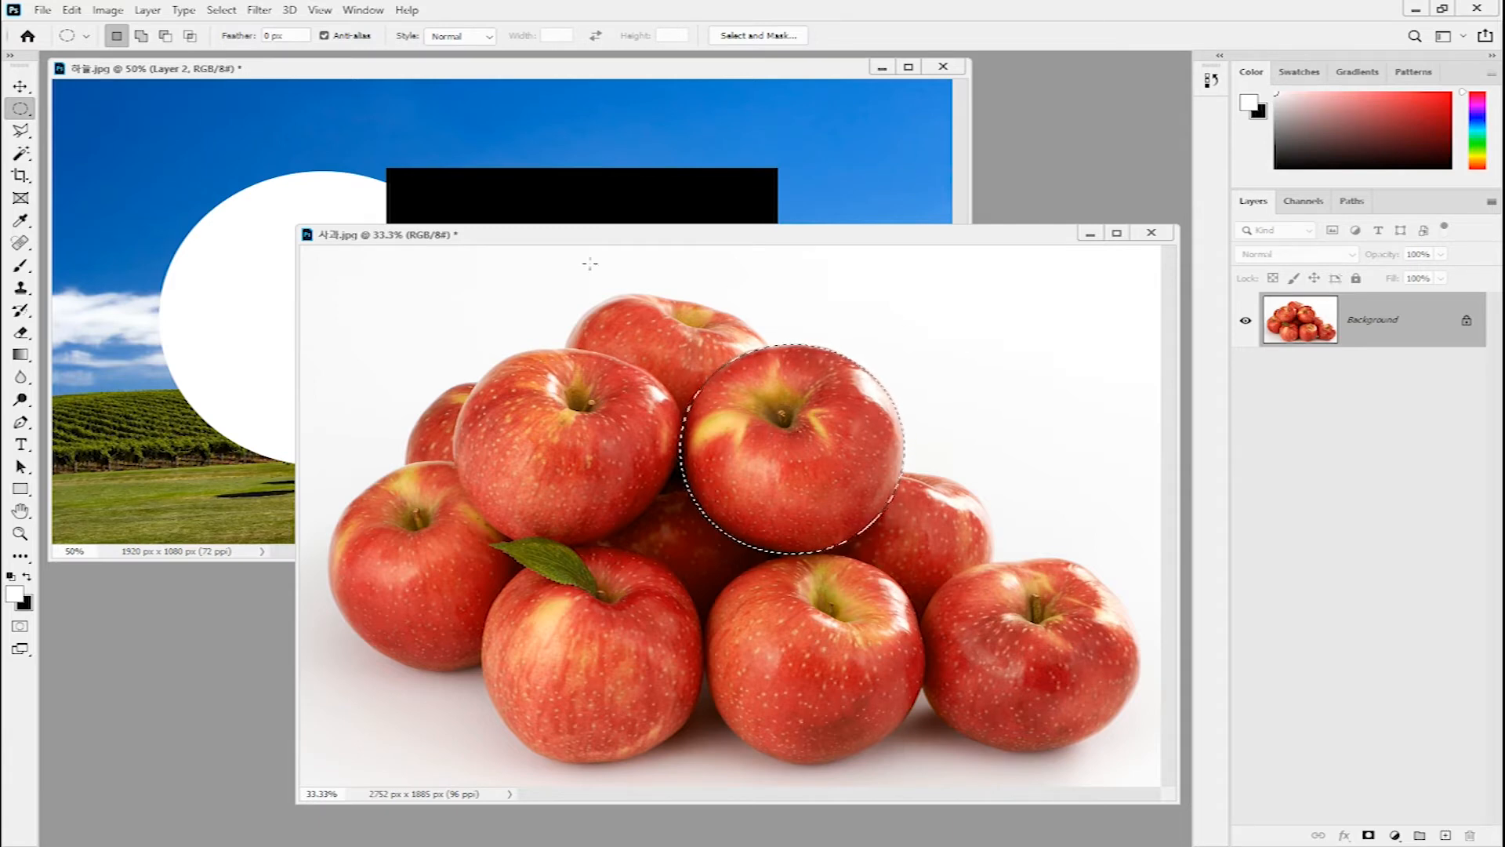
# - Copy the selected apple into the landscape image and place it overlapping the white circle and the black rectangle
pyautogui.click(19, 87)
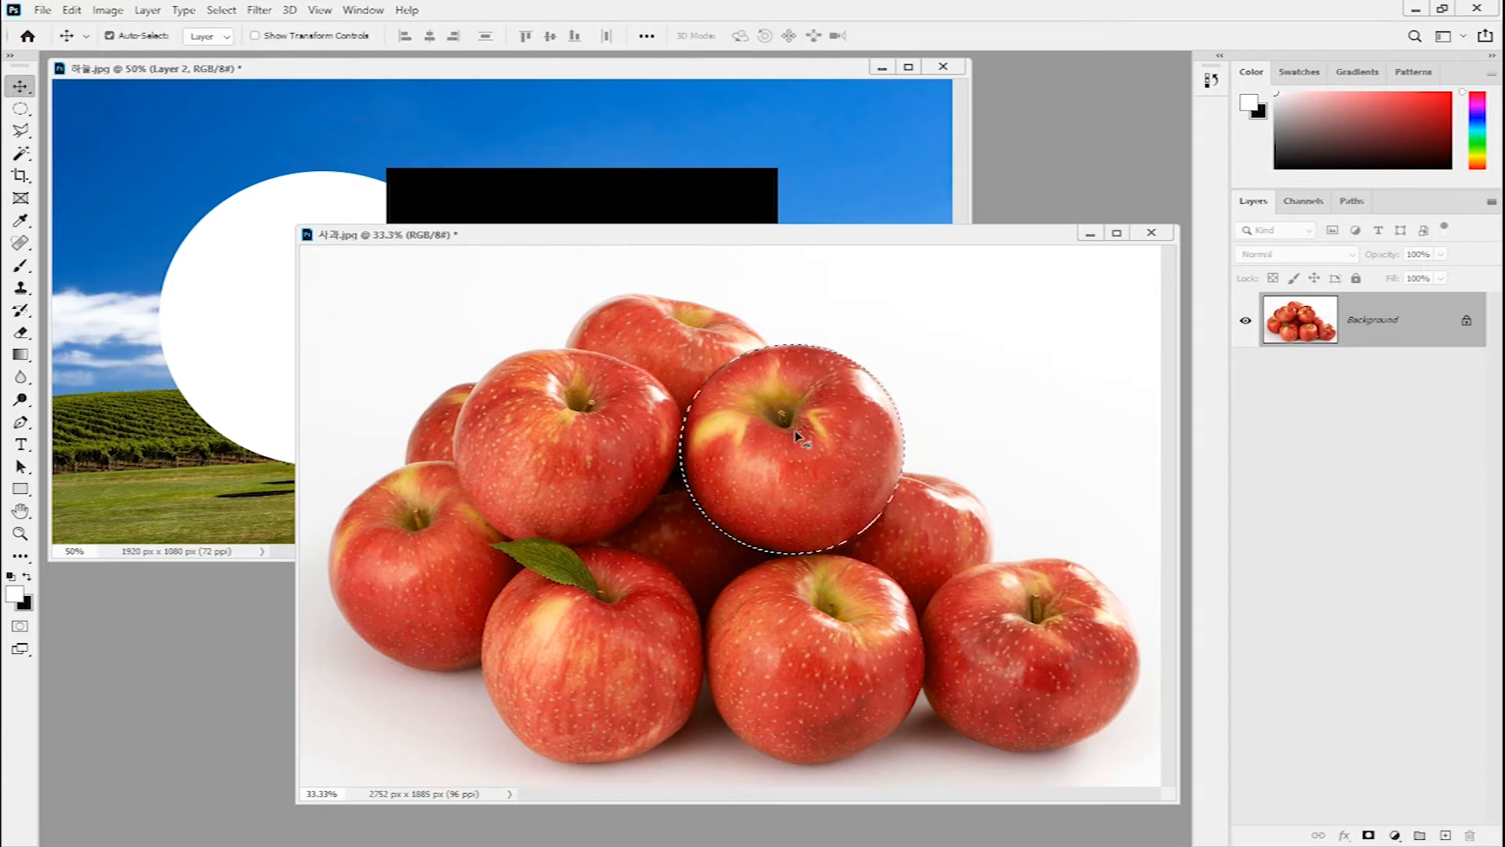
pyautogui.moveTo(812, 458); pyautogui.dragTo(244, 280)
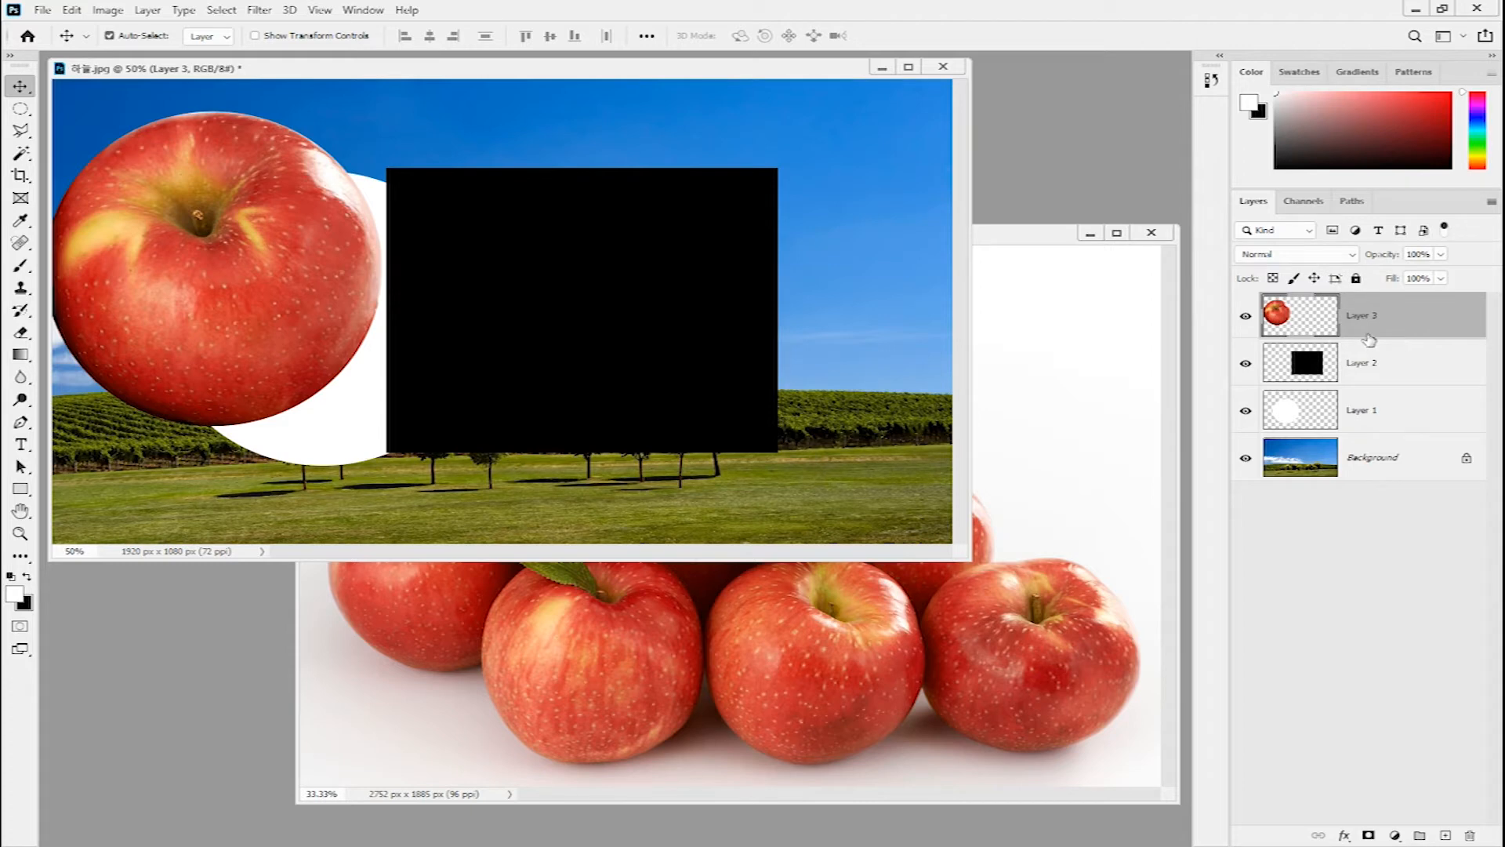
pyautogui.moveTo(284, 294); pyautogui.dragTo(482, 290)
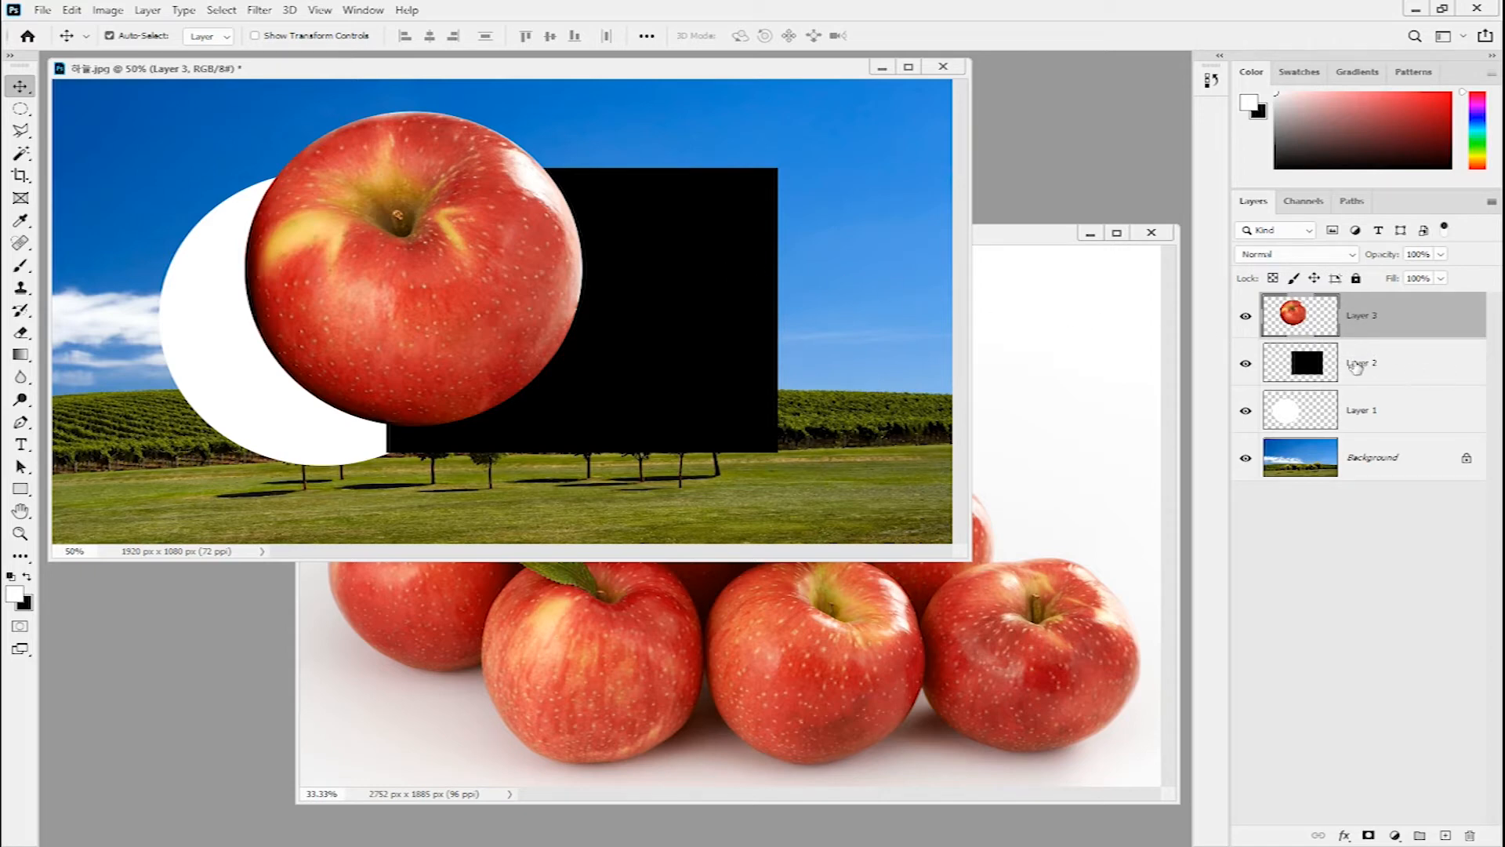
# - Shift the black rectangle slightly right and copy the selected apple directly above its layer, placing it over the rectangle's right side
pyautogui.click(1396, 372)
pyautogui.moveTo(722, 395); pyautogui.dragTo(789, 398)
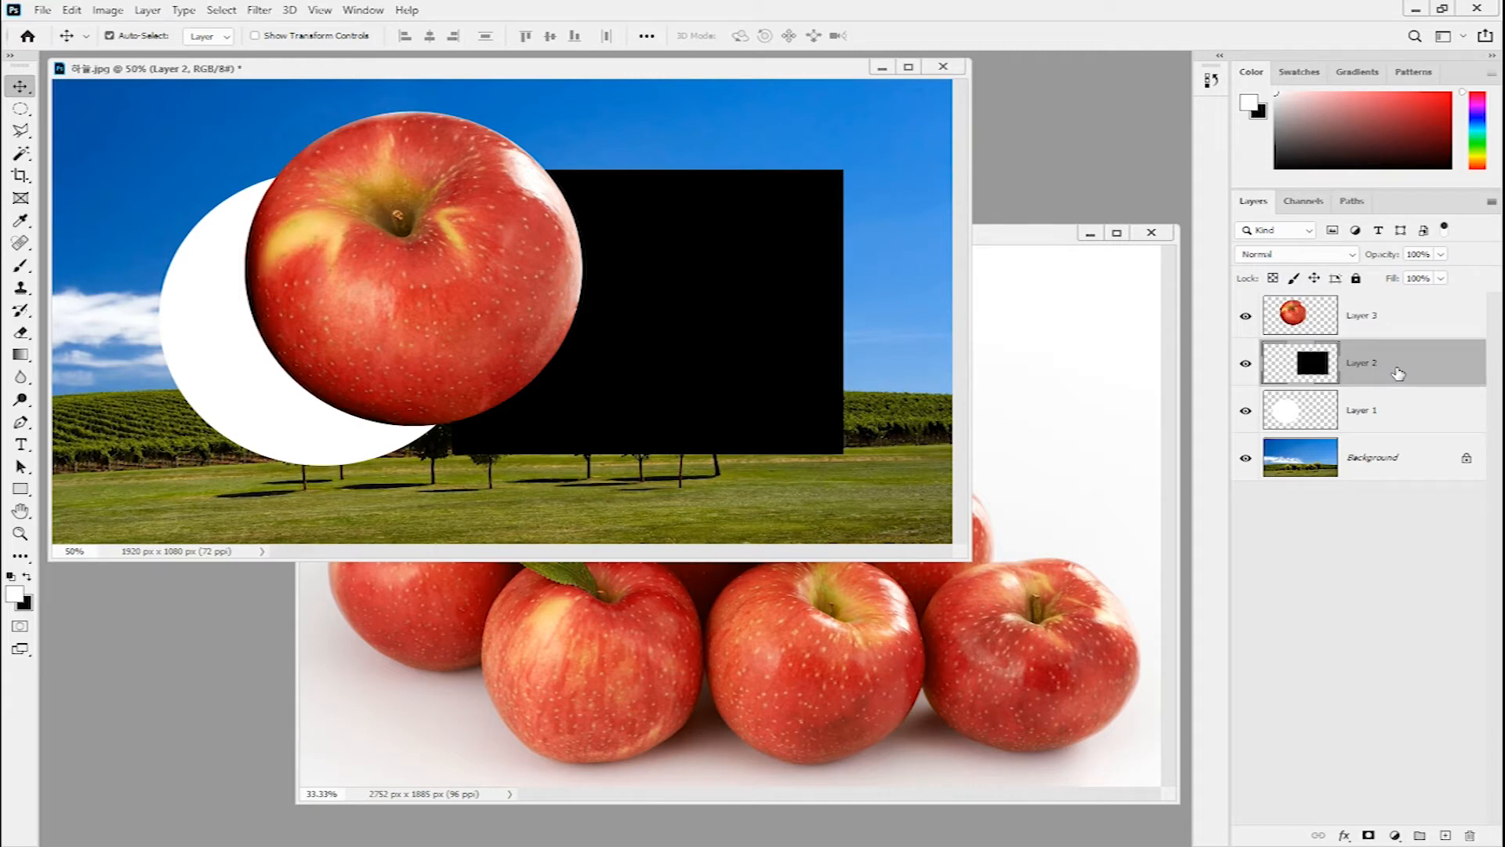
pyautogui.click(1024, 235)
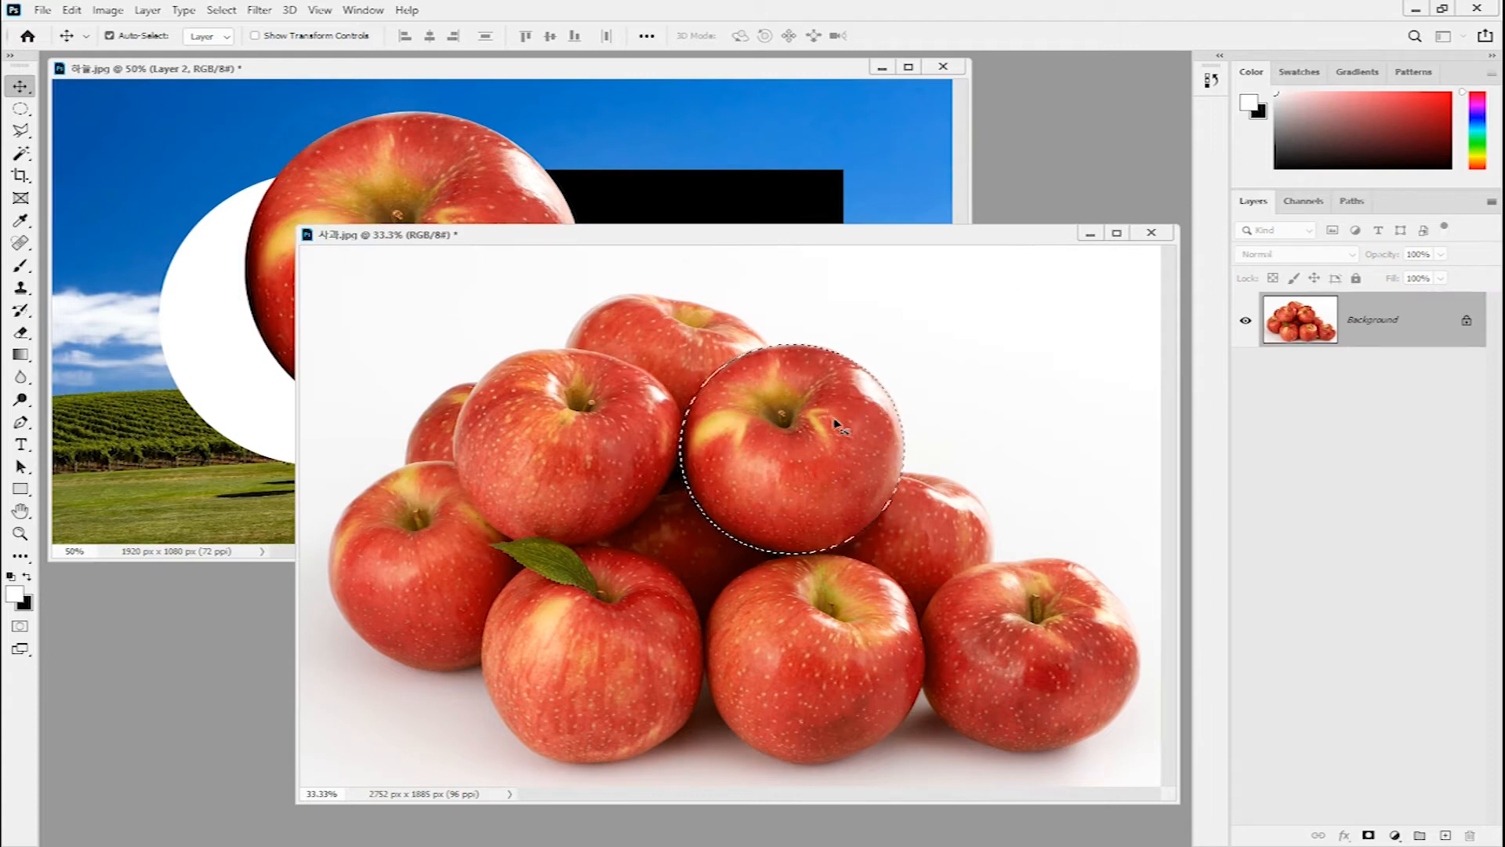
pyautogui.moveTo(804, 473); pyautogui.dragTo(765, 386)
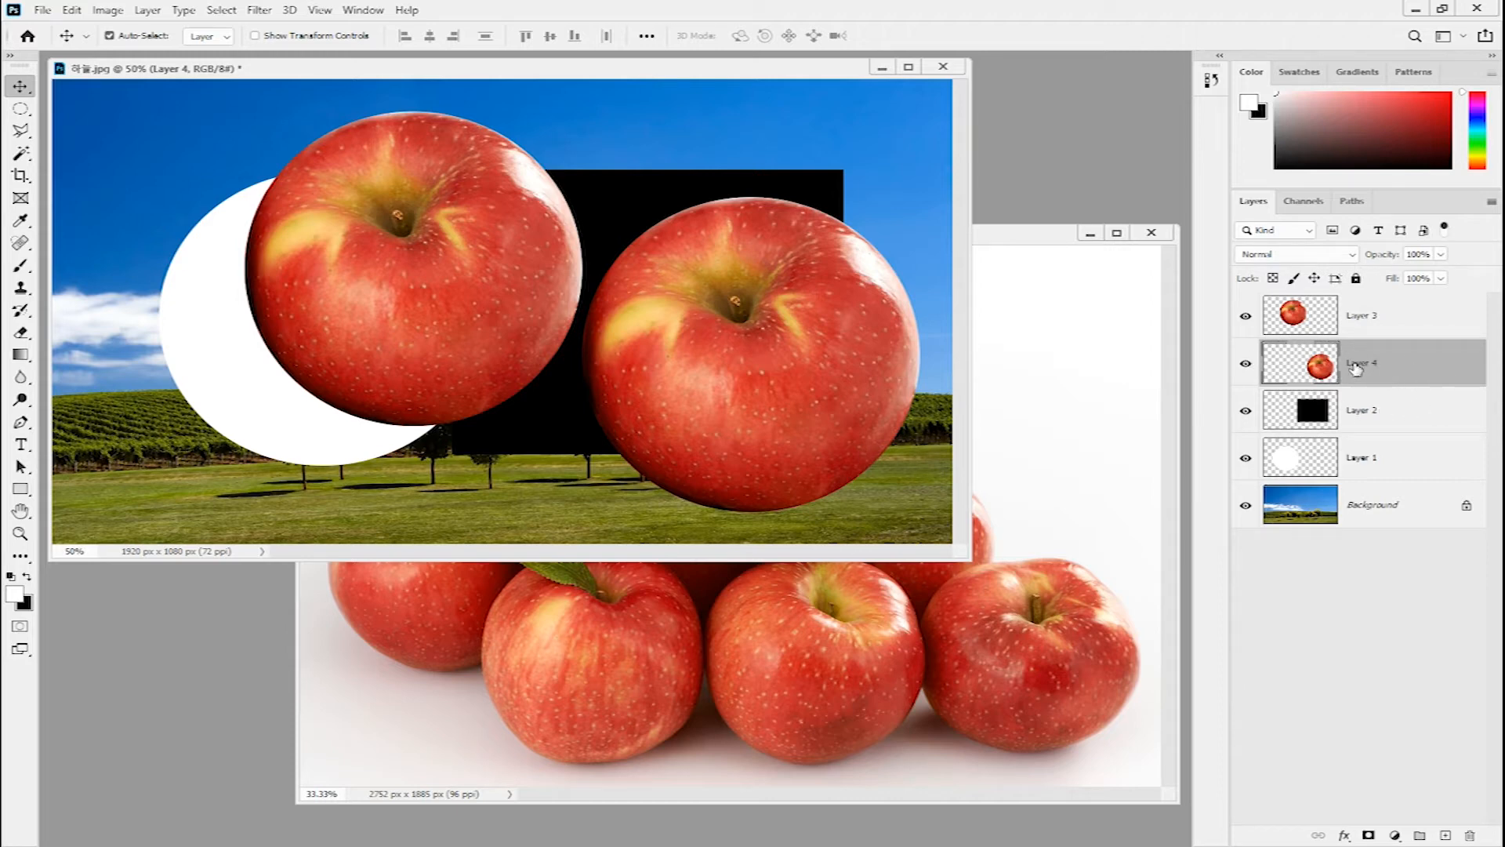
# - Add an empty layer directly above the black rectangle's Layer 2 and merge it down into that layer
pyautogui.click(1393, 420)
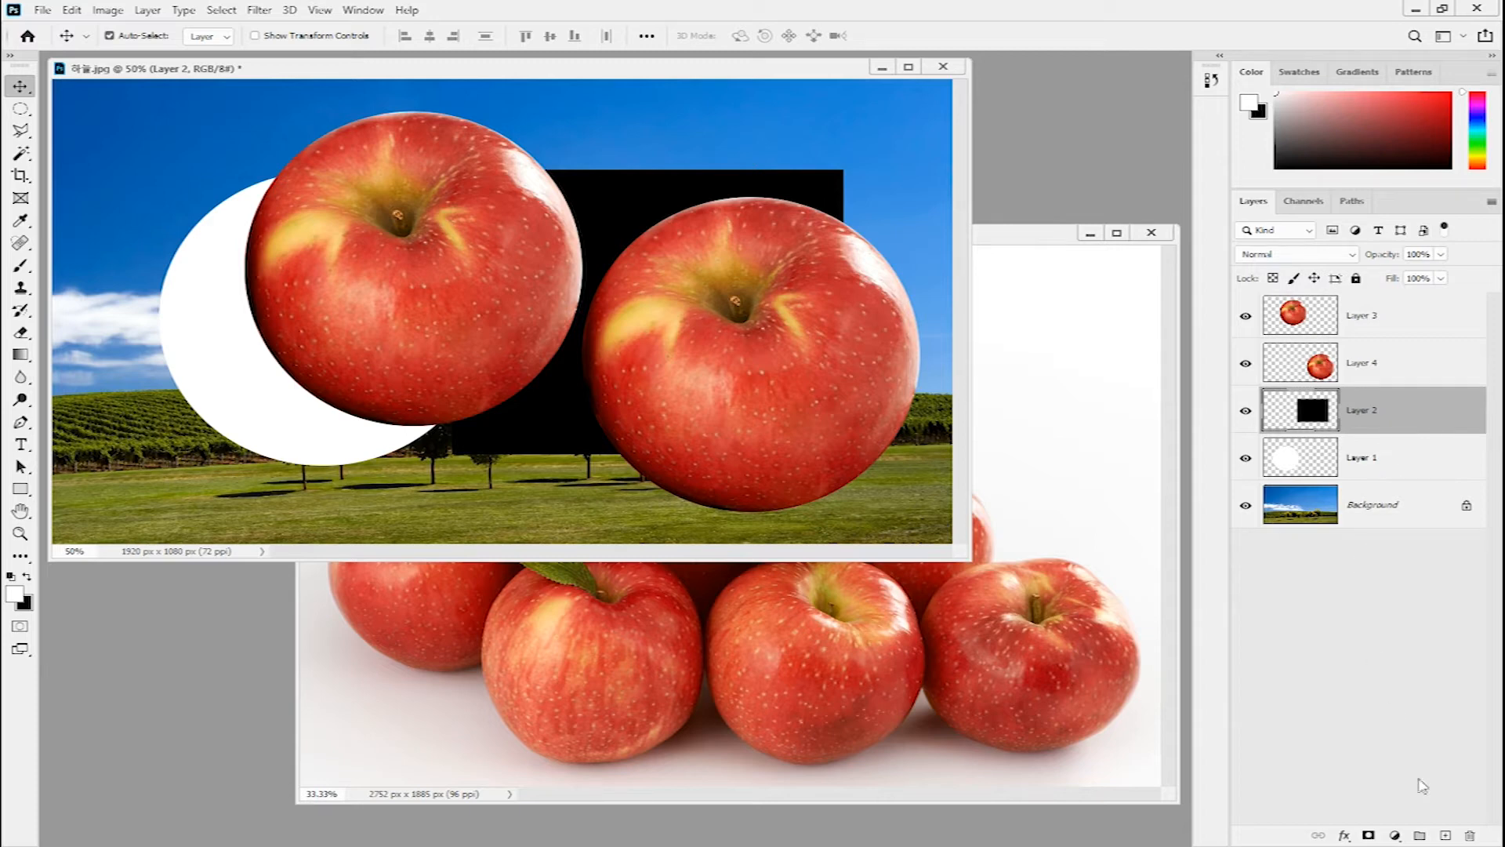
pyautogui.click(1446, 835)
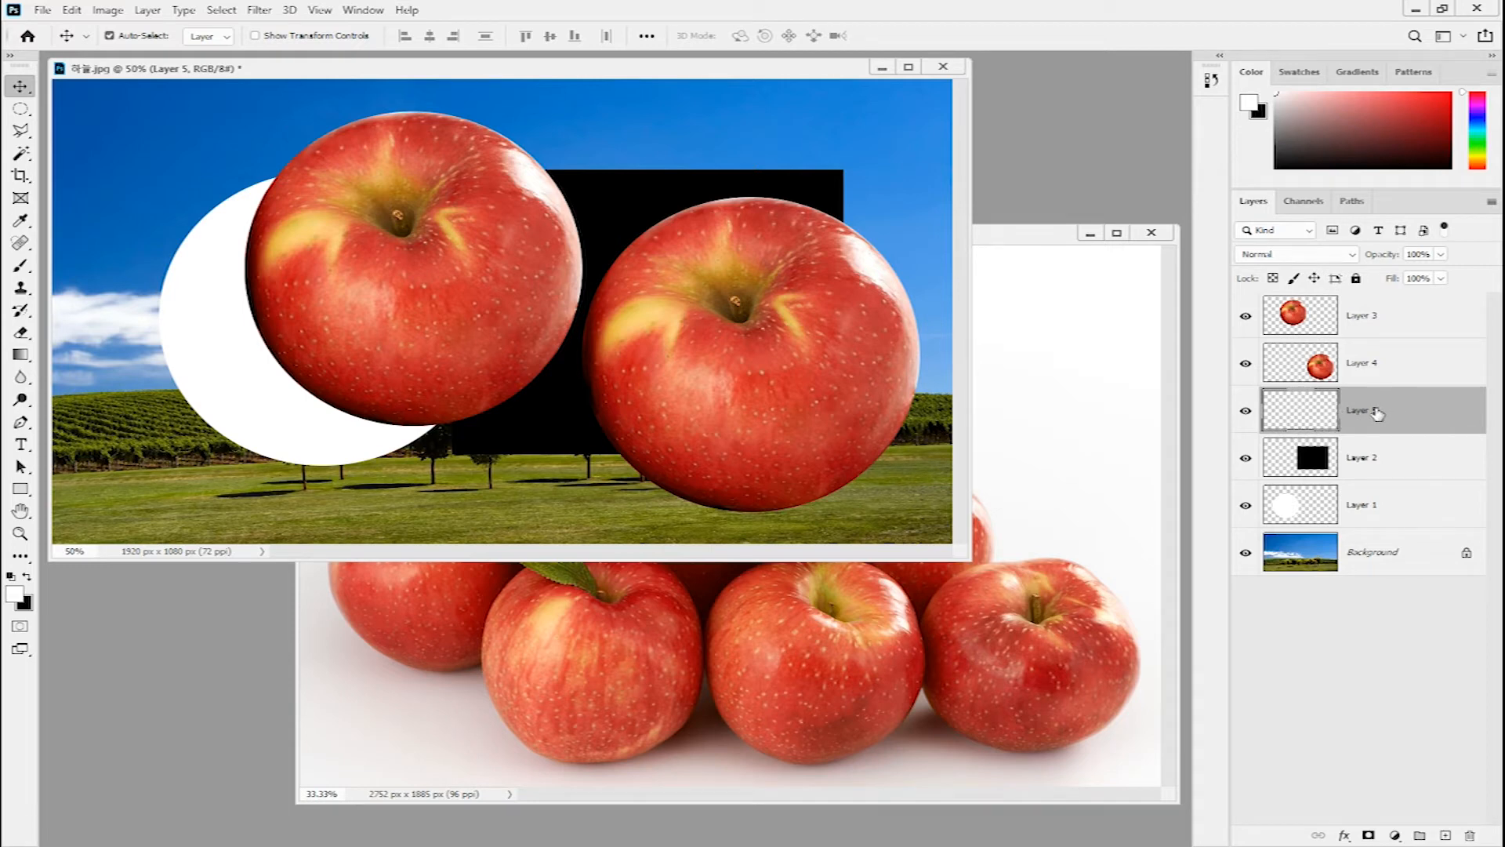
pyautogui.hotkey('ctrl', 'e')
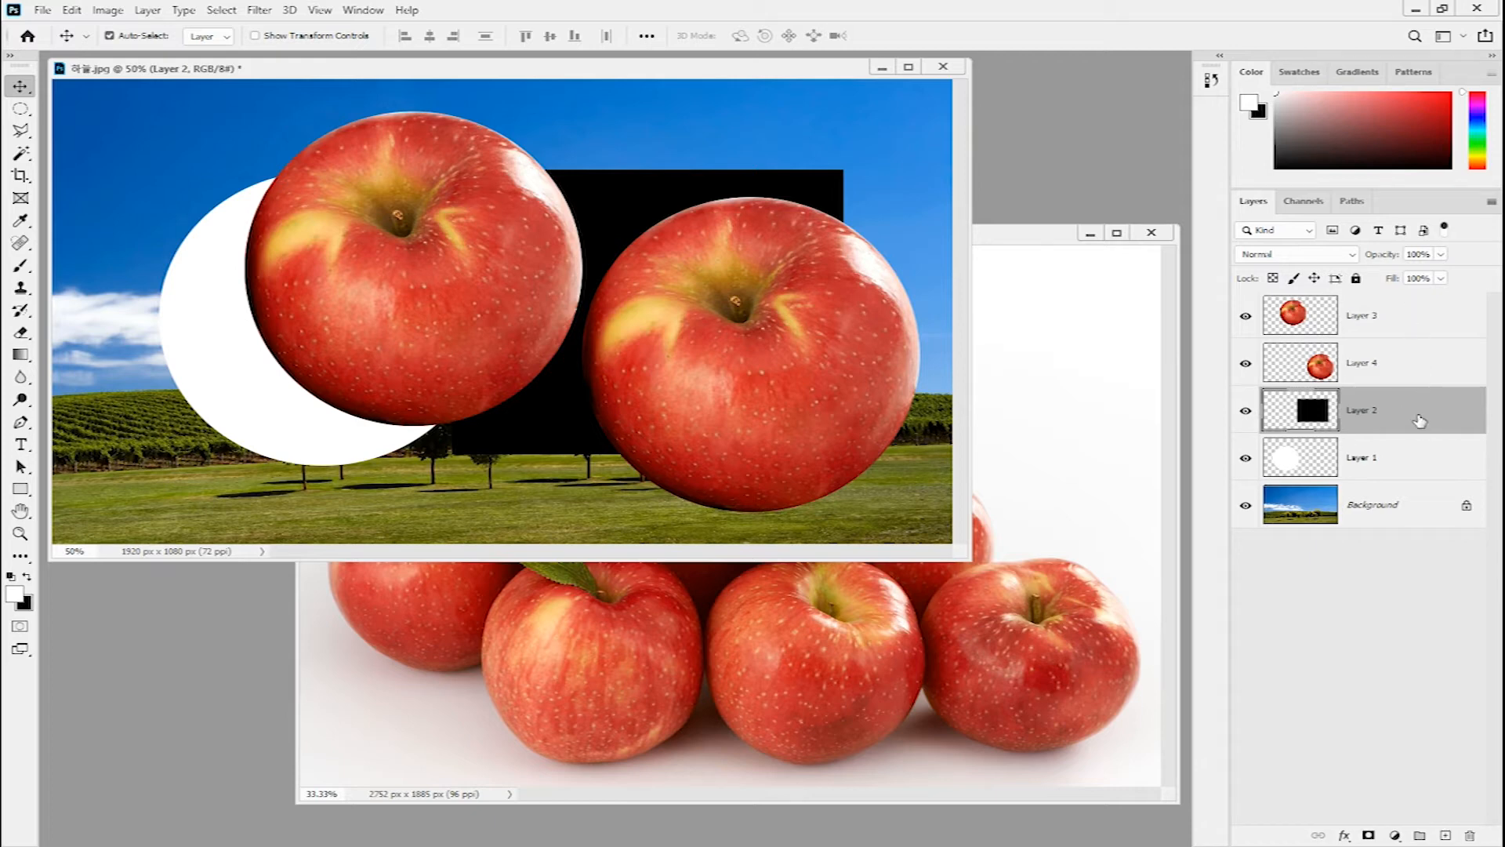
# - Move the black rectangle's Layer 2 to the top of the layer stack so it covers both apples
pyautogui.moveTo(1419, 421); pyautogui.dragTo(1382, 302)
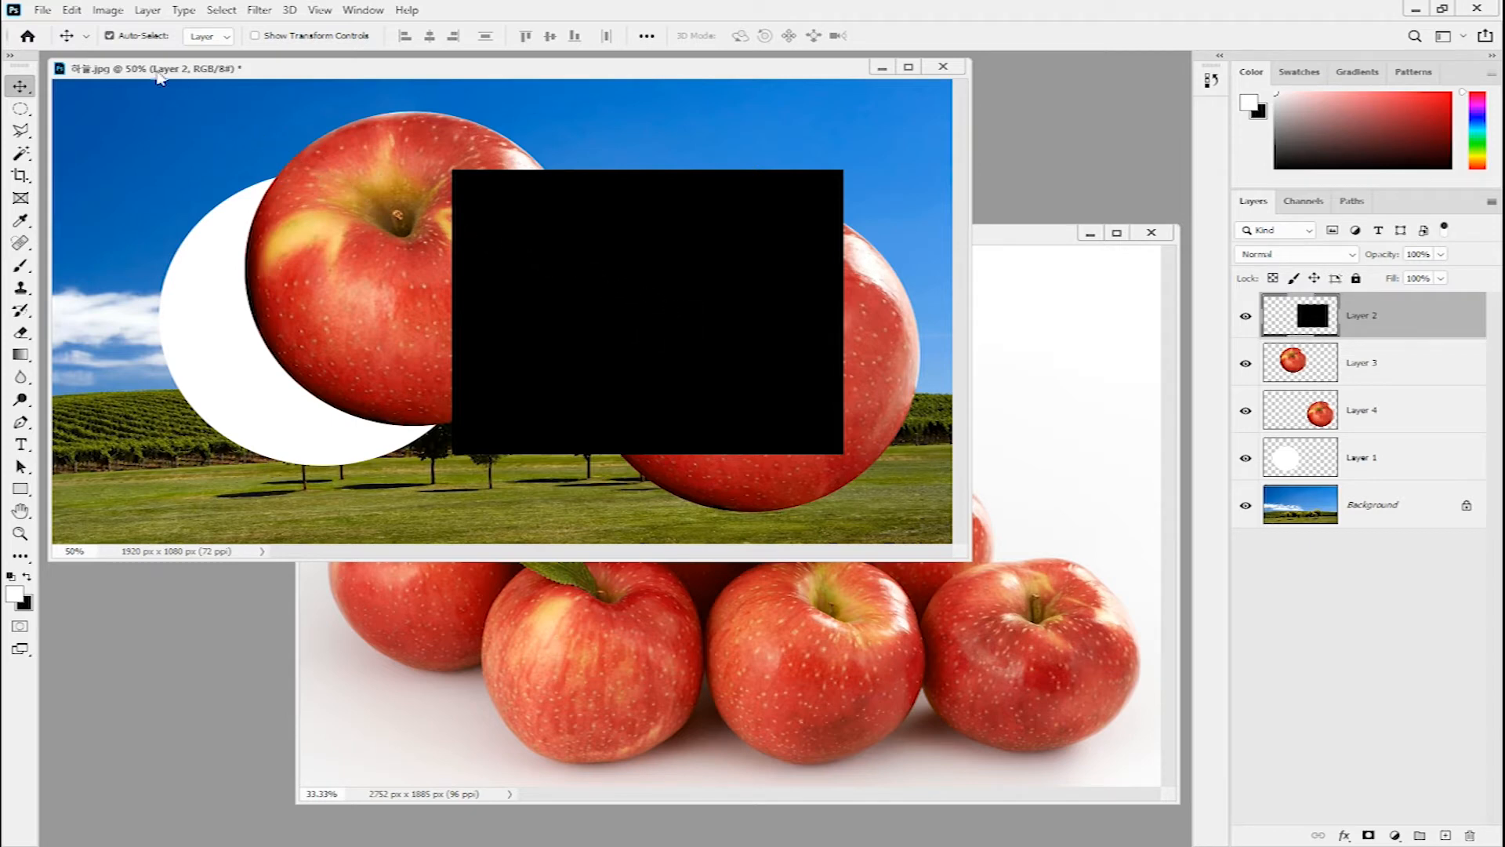
# - With Auto-Select enabled, select the white circle's layer and the left apple's layer directly on the canvas
pyautogui.click(109, 36)
pyautogui.click(200, 326)
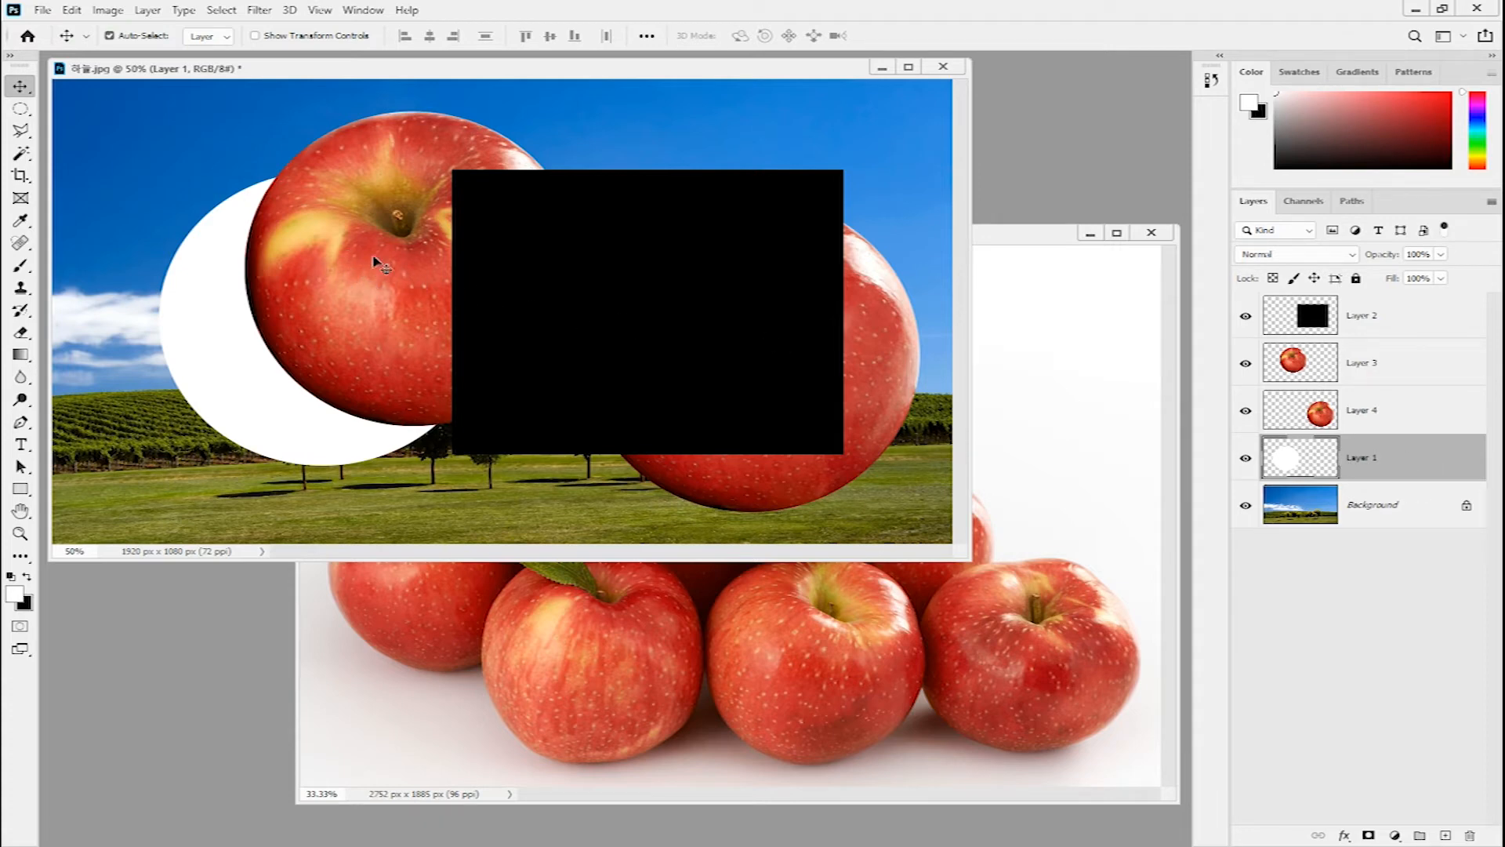
pyautogui.click(390, 281)
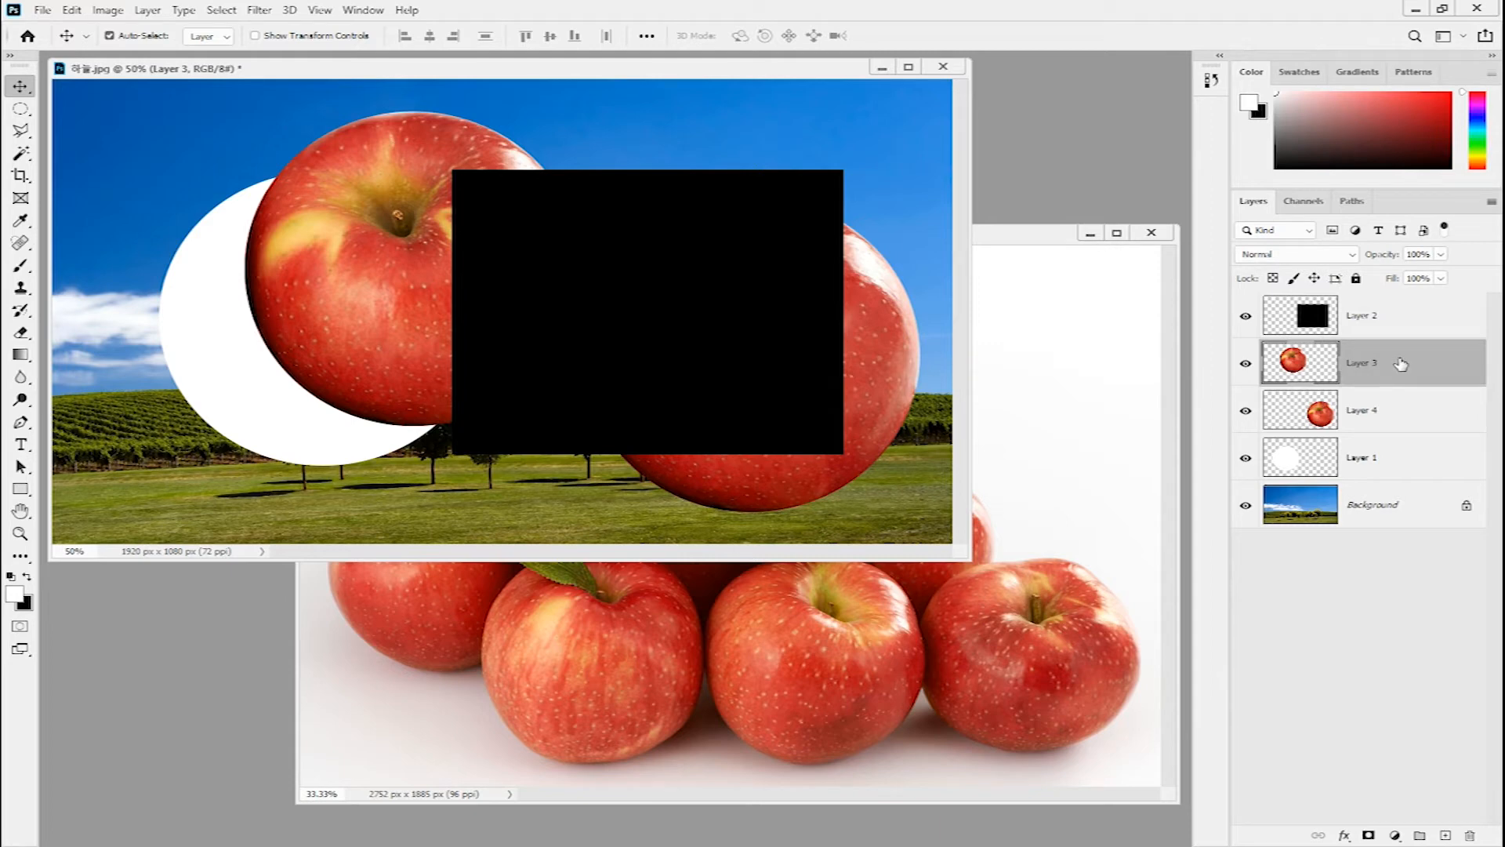
pyautogui.moveTo(1401, 363); pyautogui.dragTo(705, 292)
# - Turn off Auto-Select and pick Background, then Layer 3, from the layers under the pointer, including Layer 3 through the black rectangle
pyautogui.click(110, 36)
pyautogui.rightClick(307, 287)
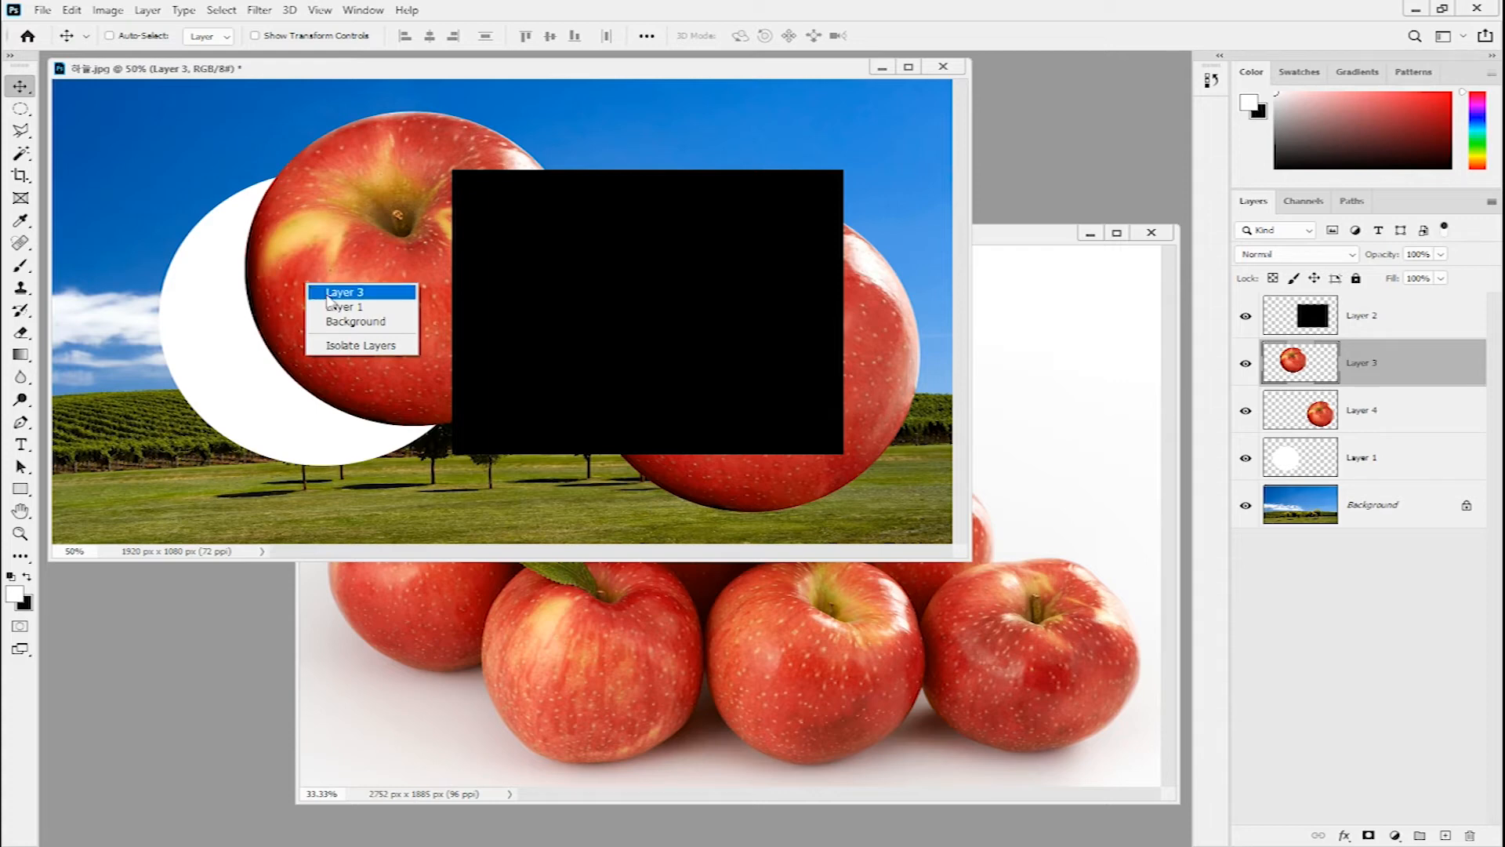
pyautogui.click(352, 332)
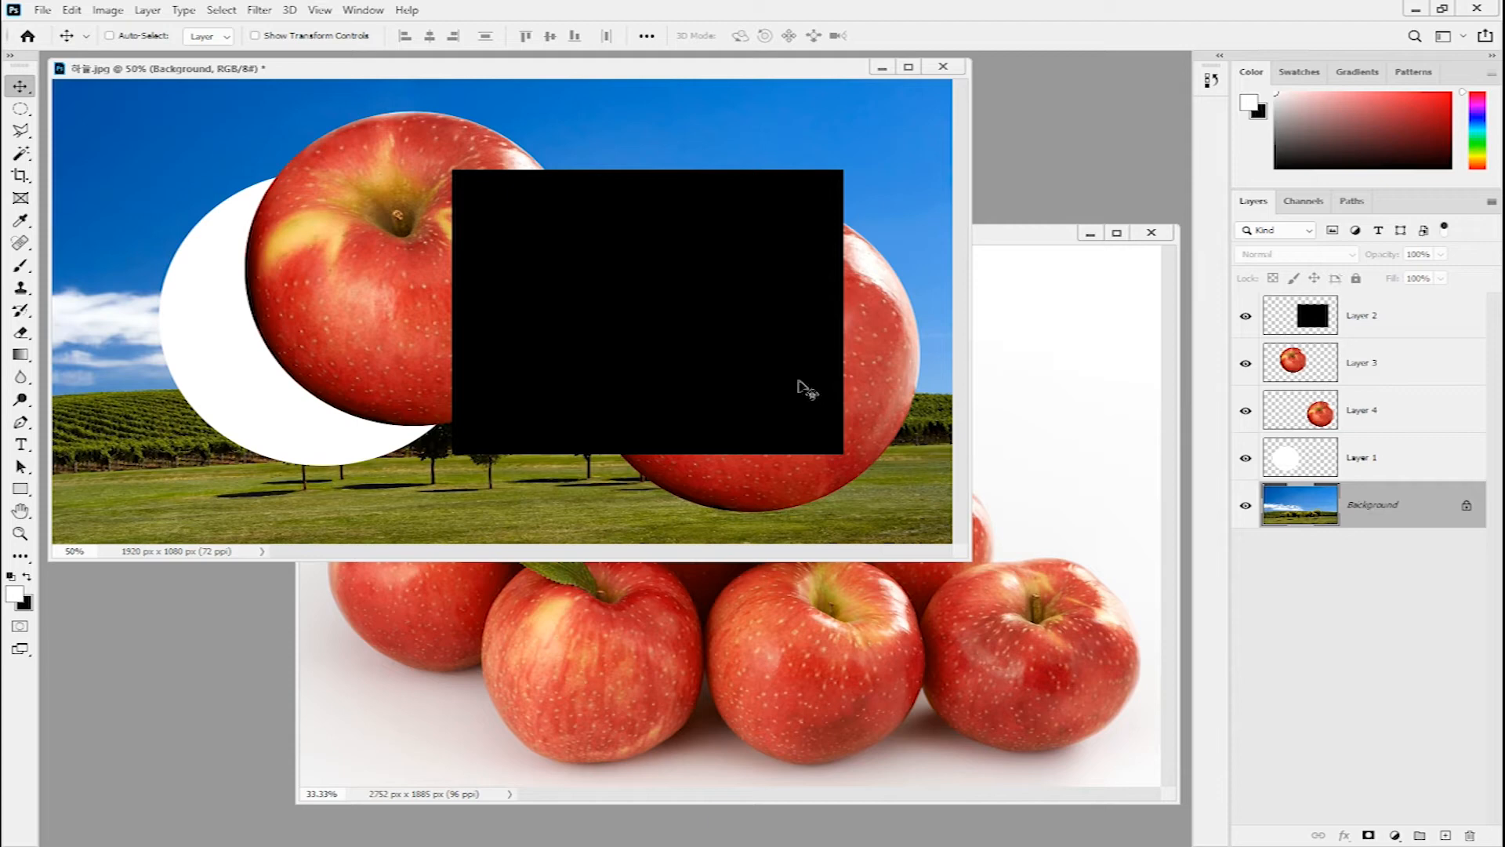
pyautogui.rightClick(309, 287)
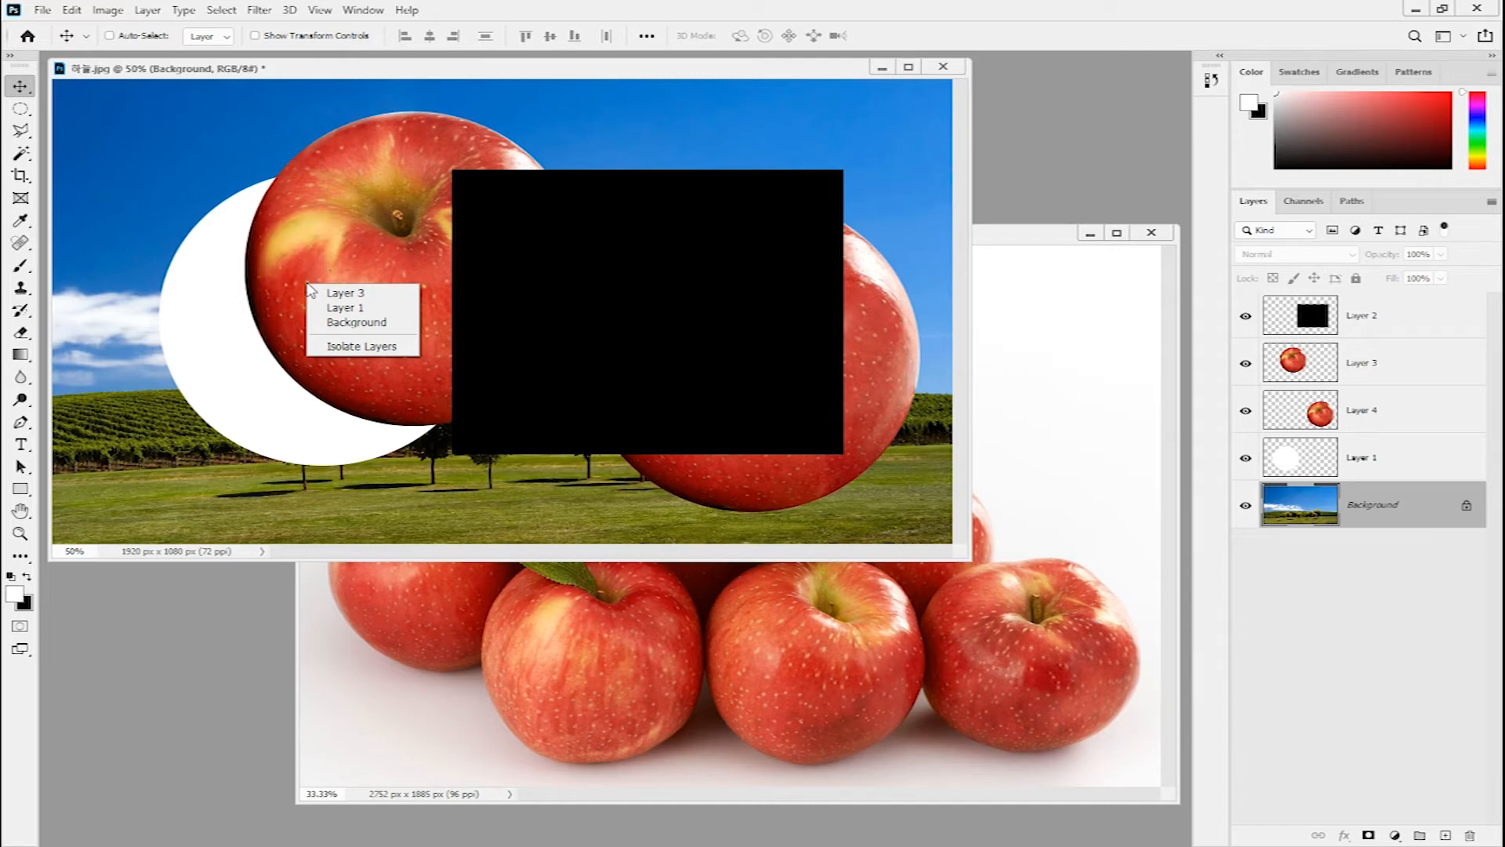
pyautogui.click(363, 294)
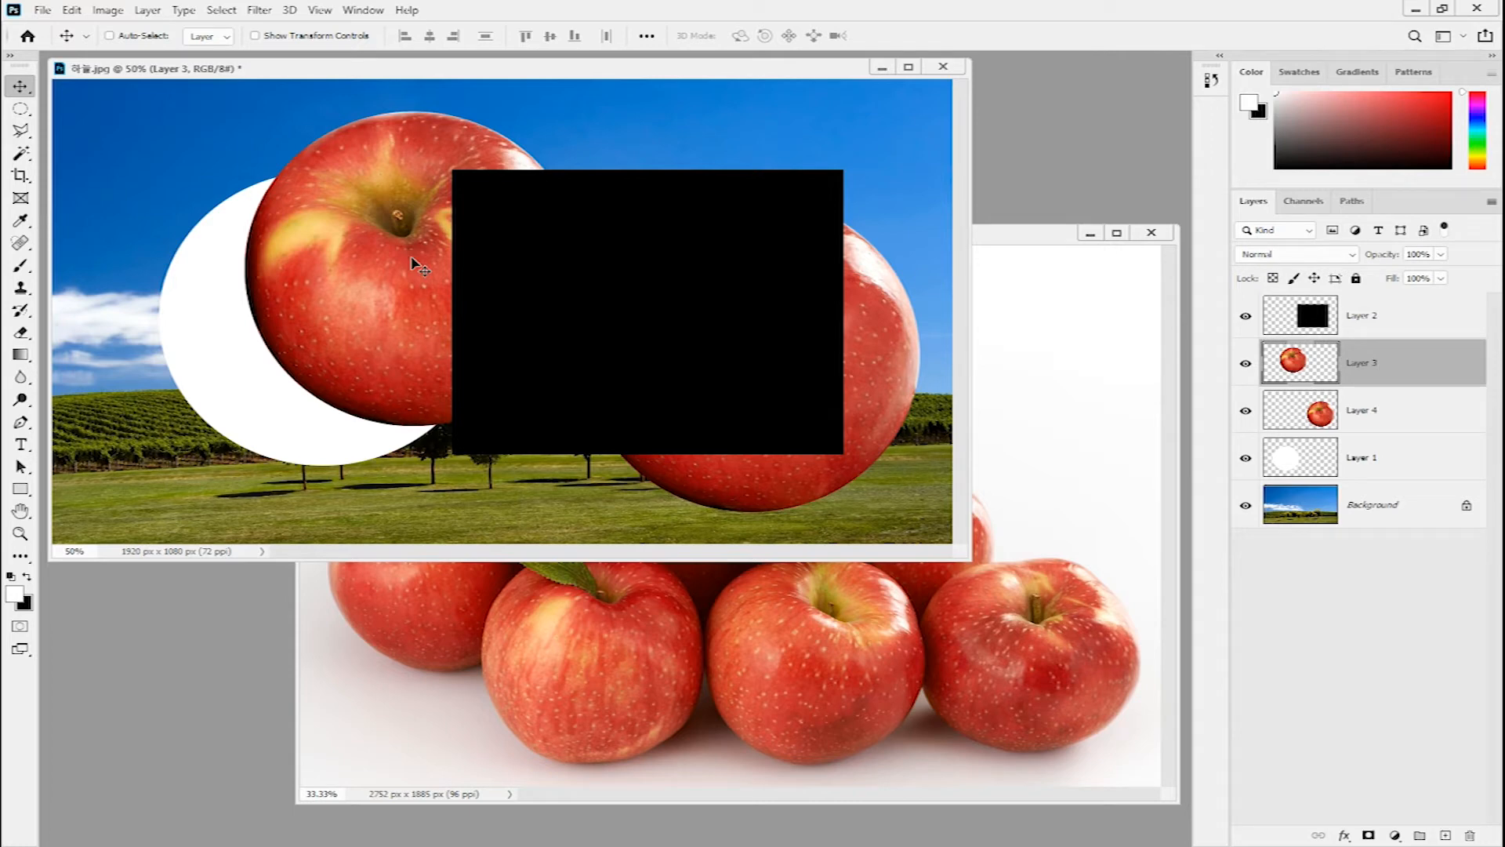
pyautogui.rightClick(536, 284)
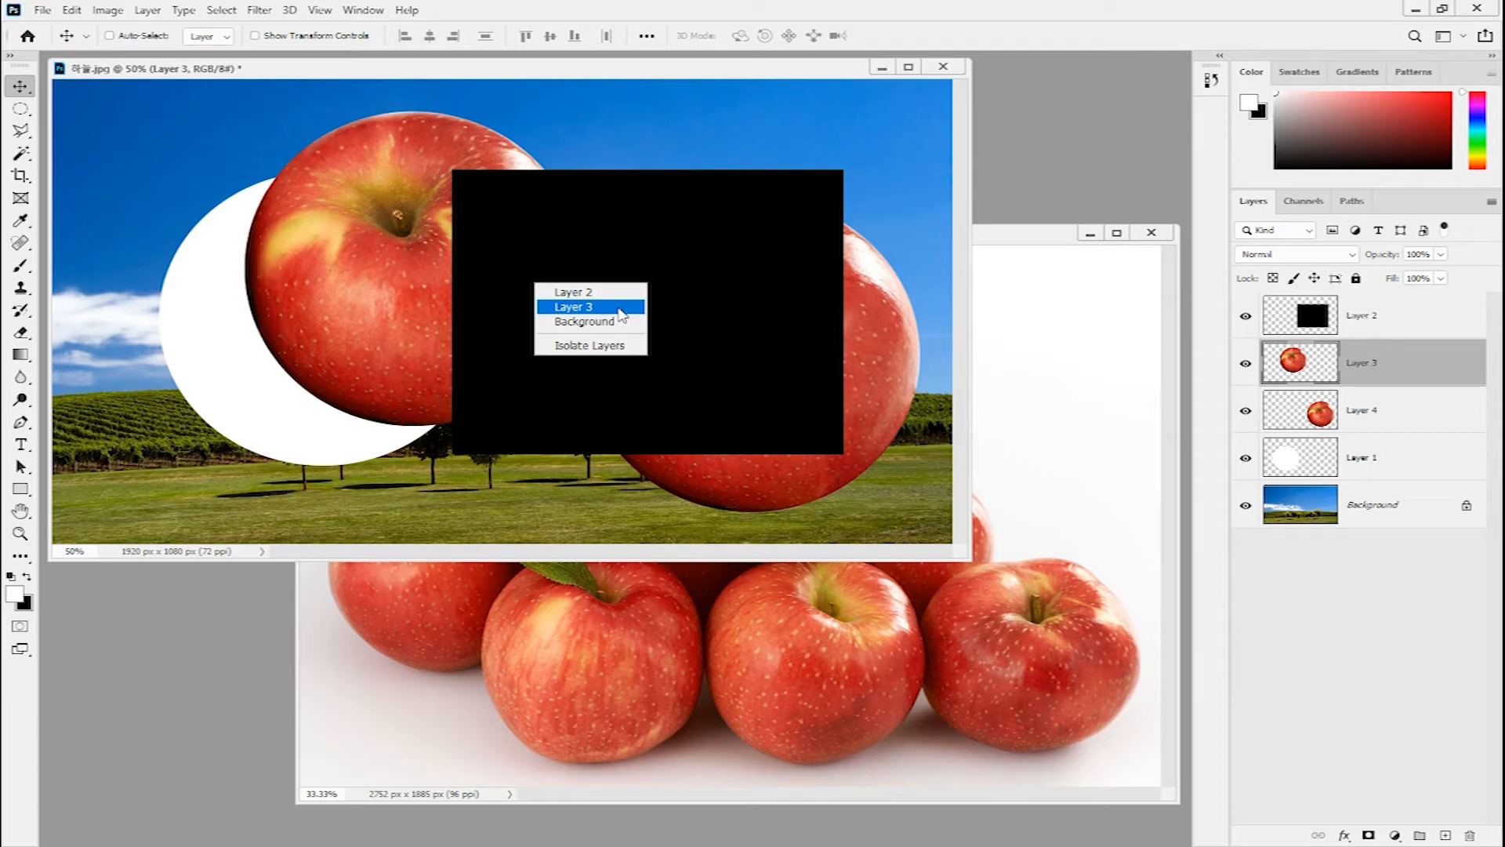
pyautogui.click(620, 308)
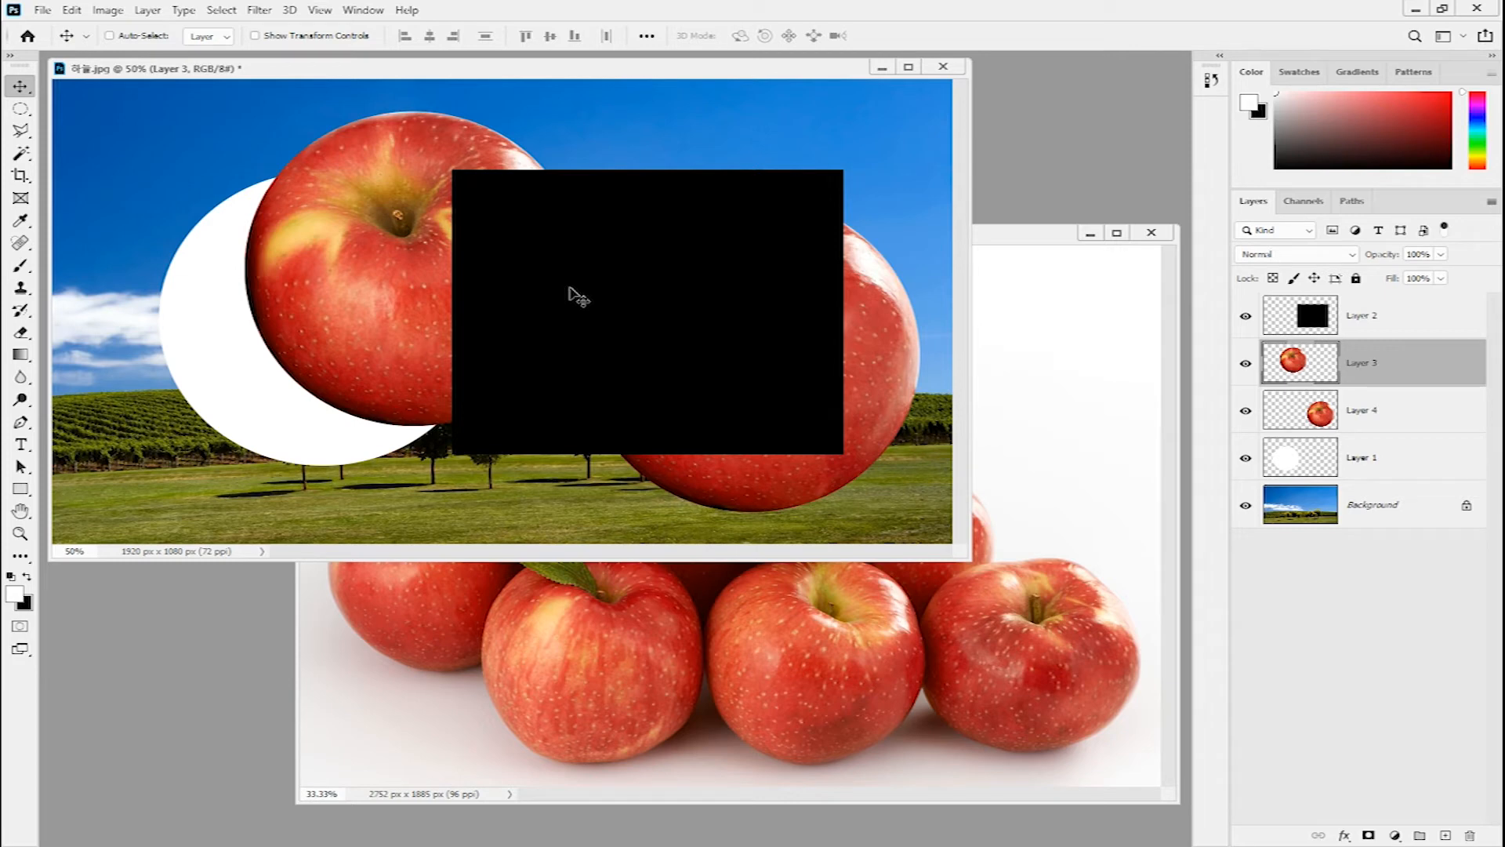
# - Rename the white circle's Layer 1 to "흰 원"
pyautogui.doubleClick(1368, 463)
pyautogui.write('흰원')
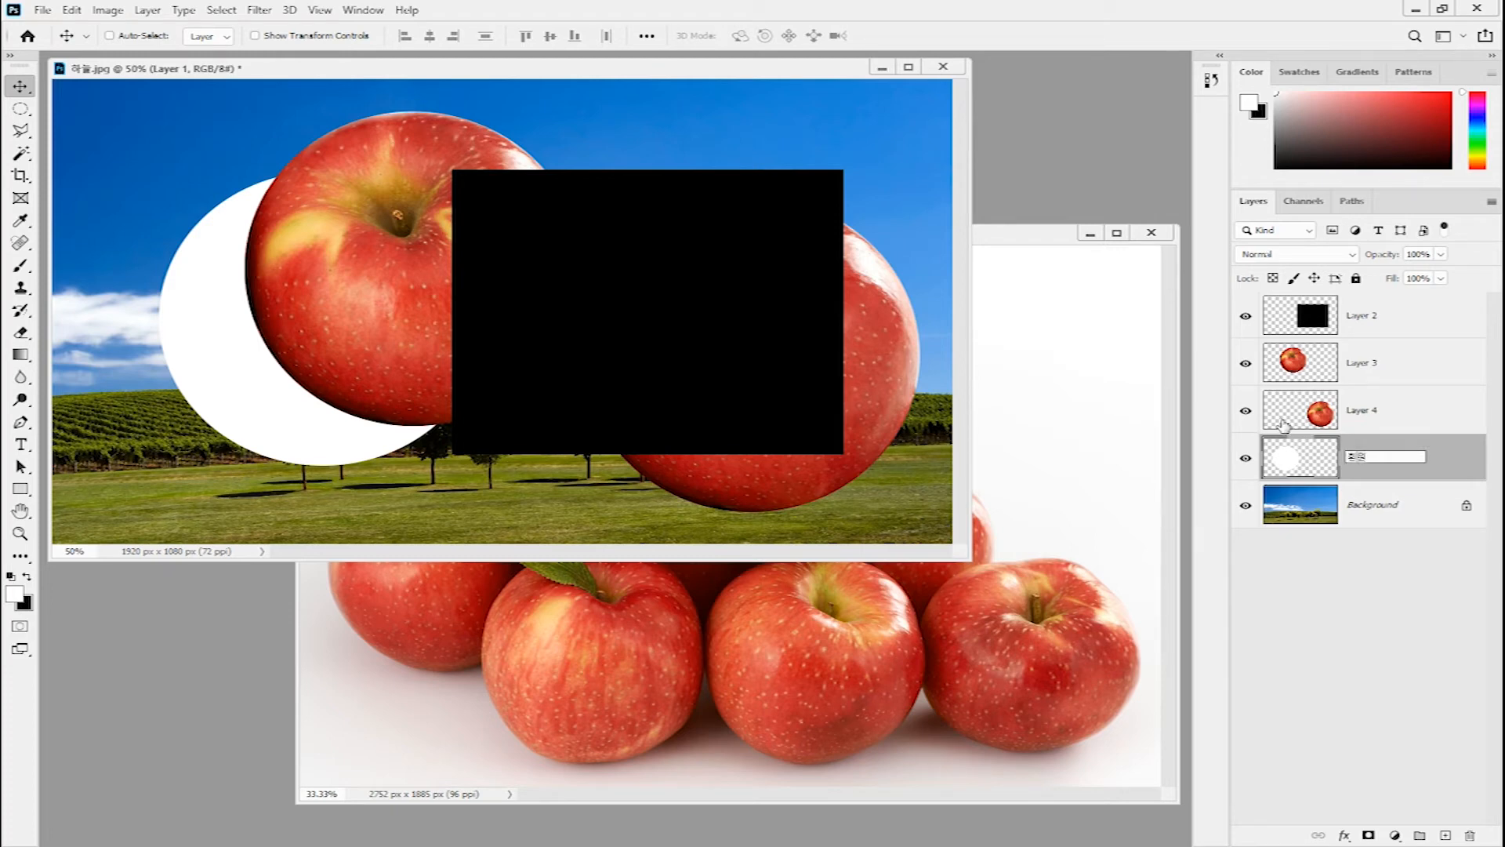
pyautogui.press('Return')
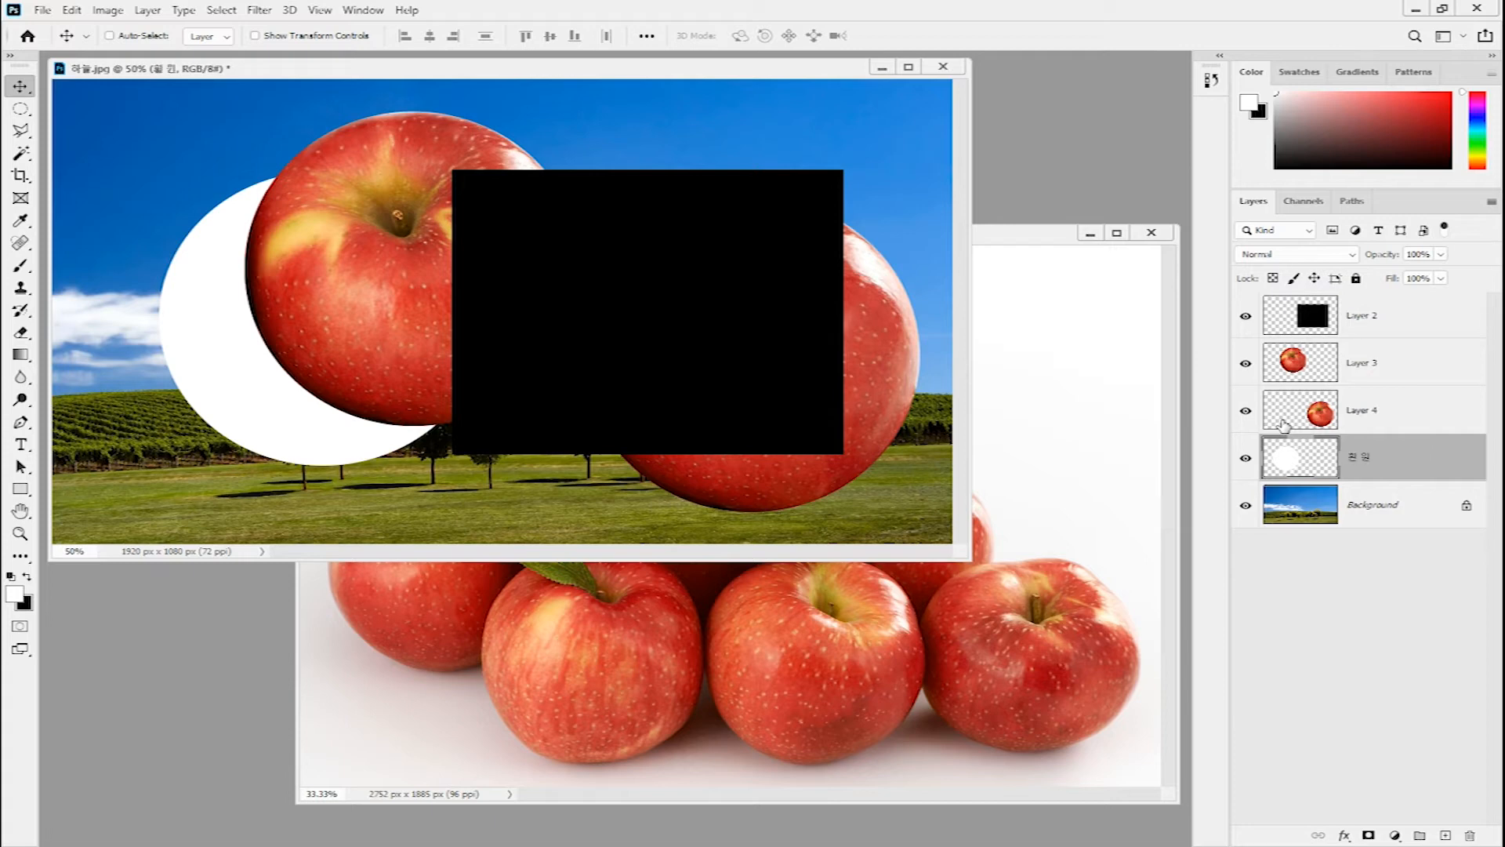
# - Rename the right apple's Layer 4 to "우측 사과" and the left apple's Layer 3 to "왼쪽 사과"
pyautogui.doubleClick(1363, 410)
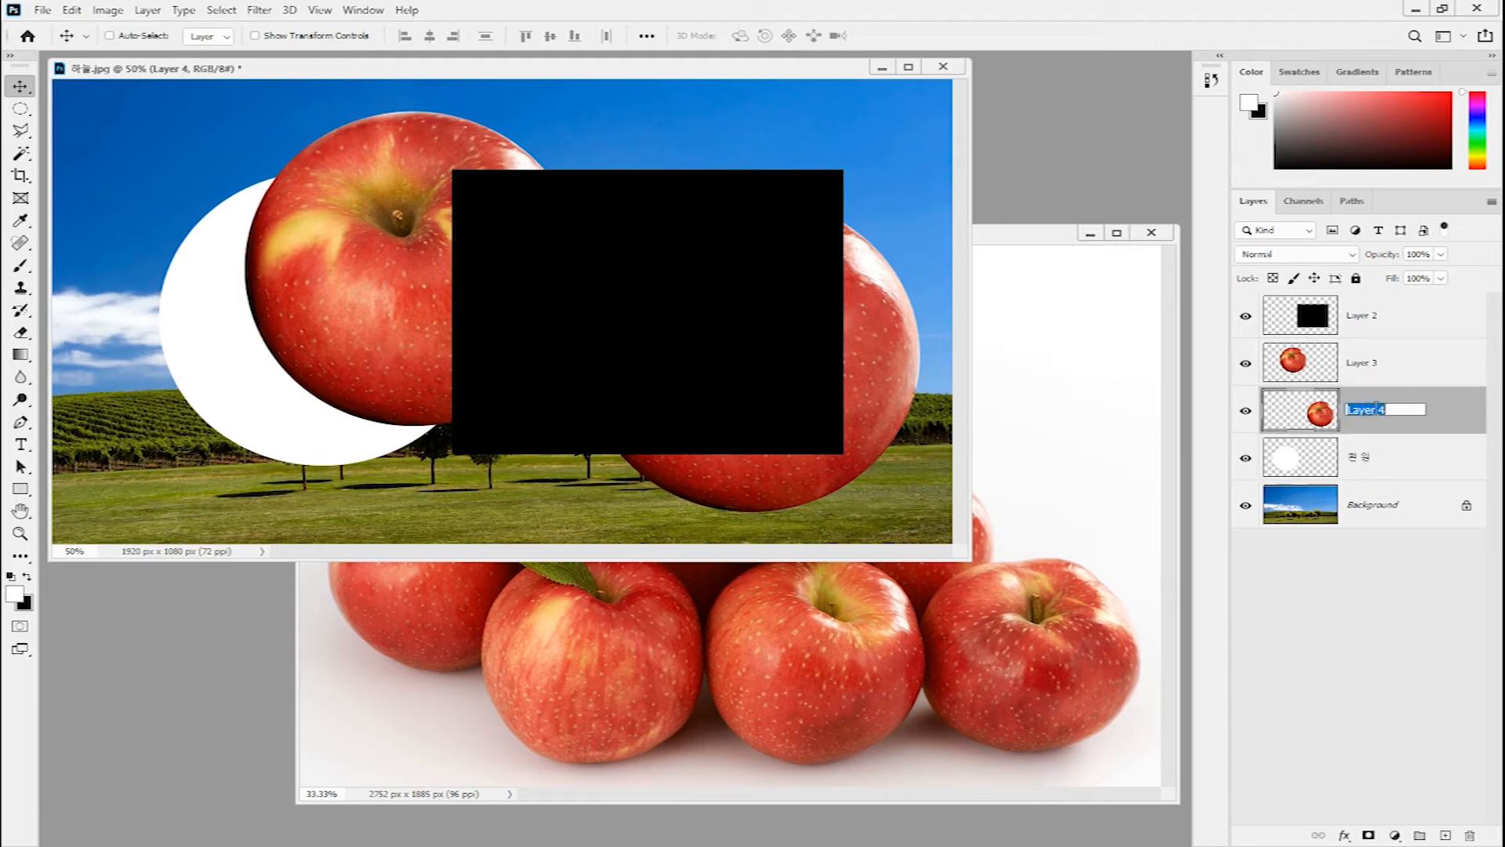
pyautogui.write('오른 사과')
pyautogui.press('Return')
pyautogui.doubleClick(1361, 364)
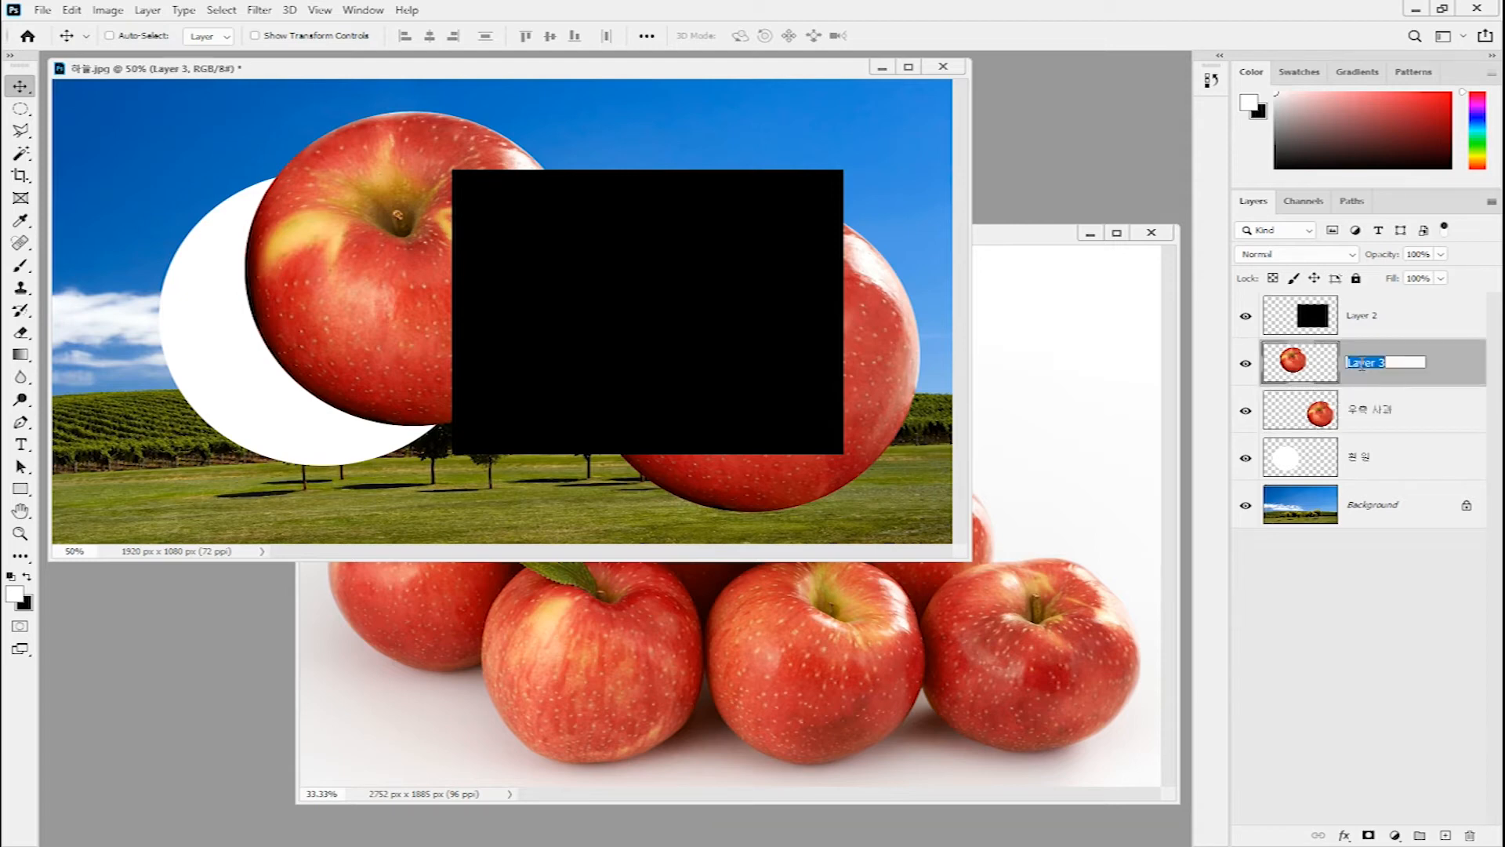
pyautogui.write('왼쪽 사과')
pyautogui.press('Return')
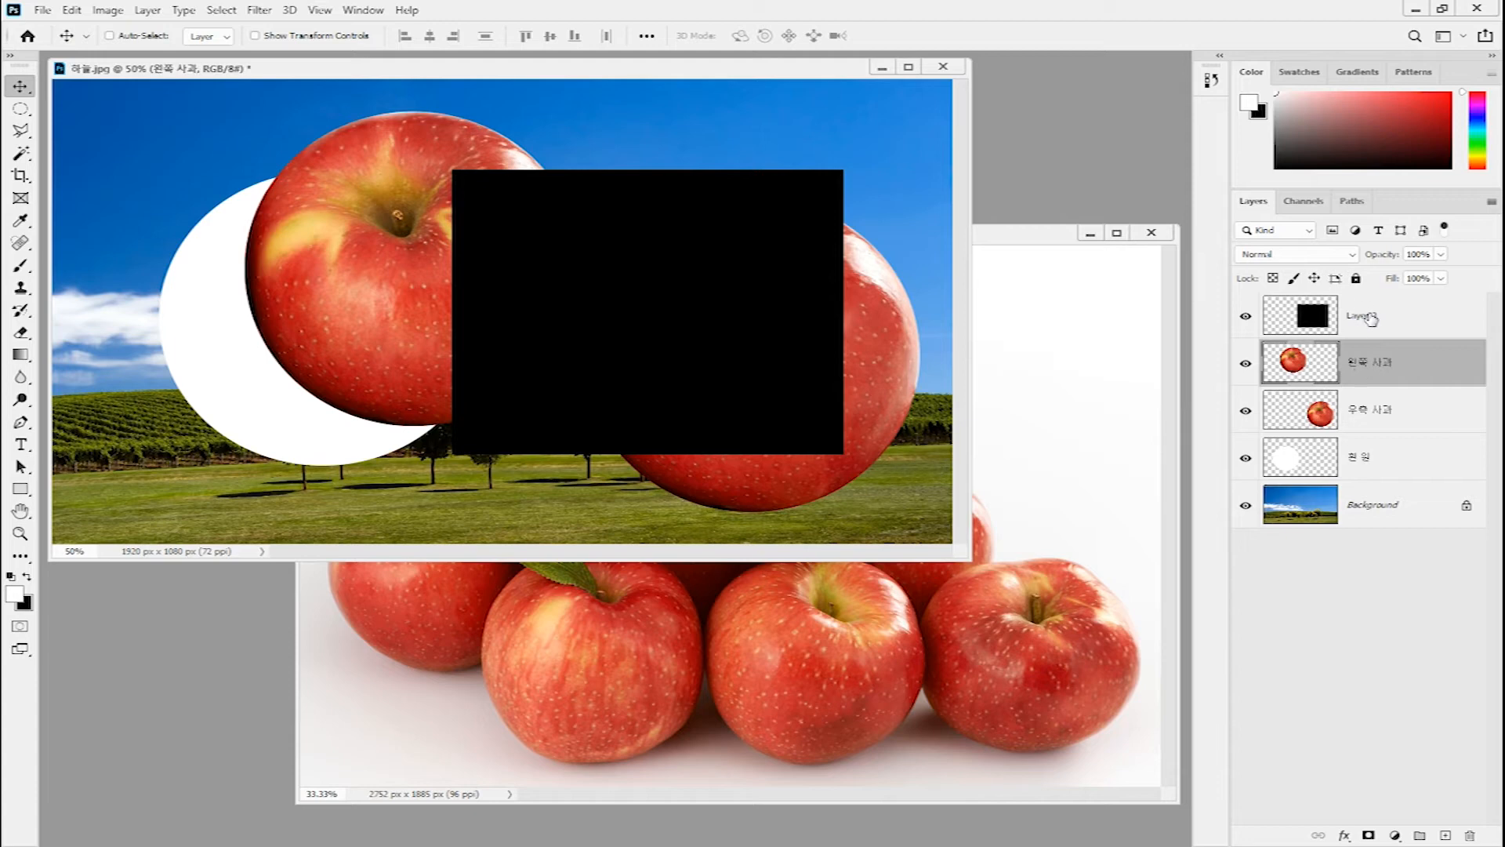
# - Rename the black rectangle's Layer 2 to "검은 사각형" and pick it by name from the layers under the pointer on the canvas
pyautogui.doubleClick(1370, 318)
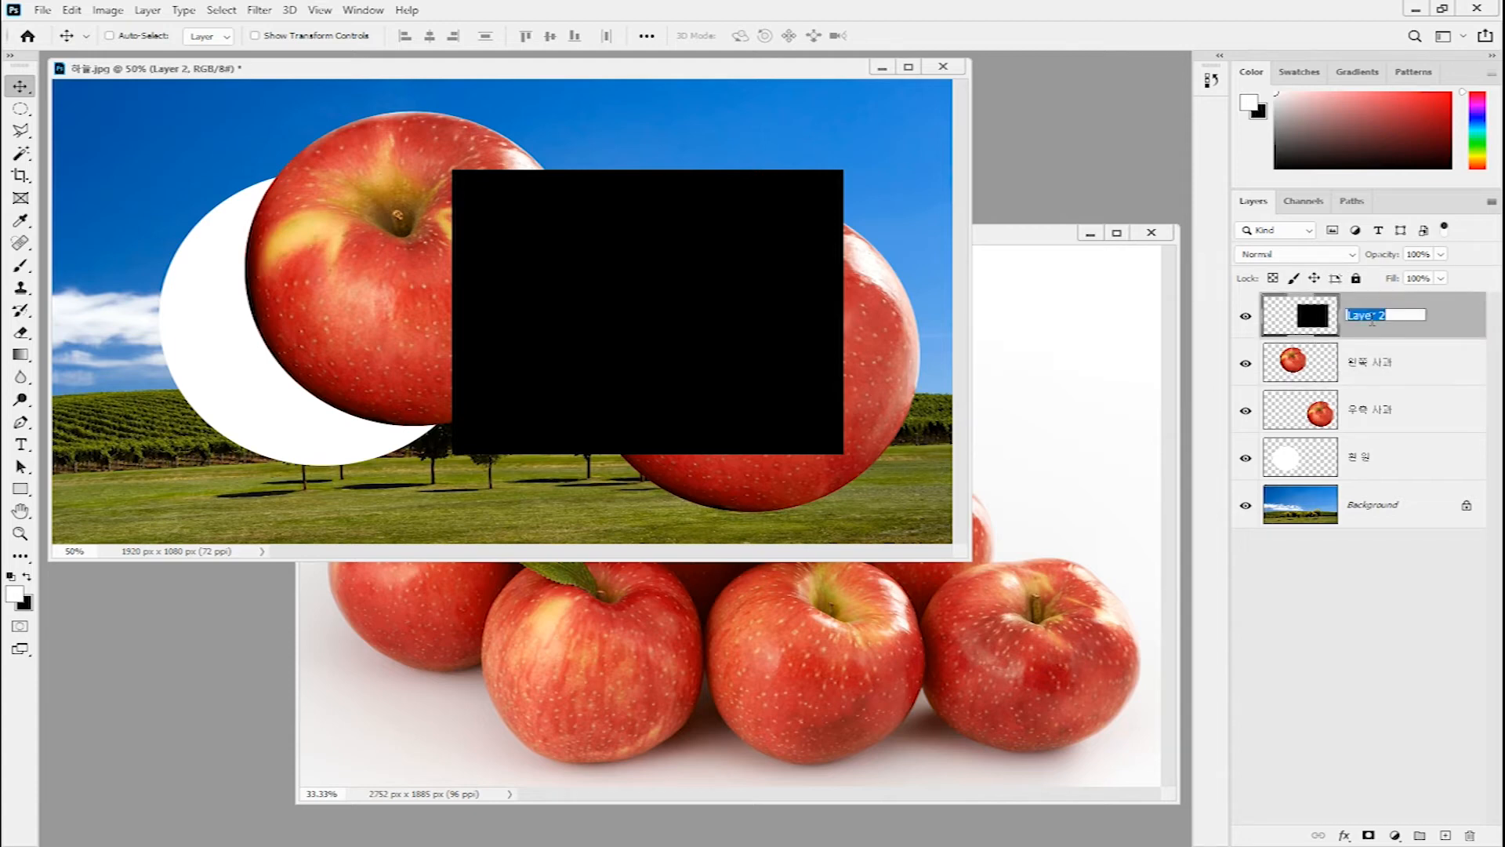
pyautogui.write('검은')
pyautogui.write(' 직각형')
pyautogui.press('Return')
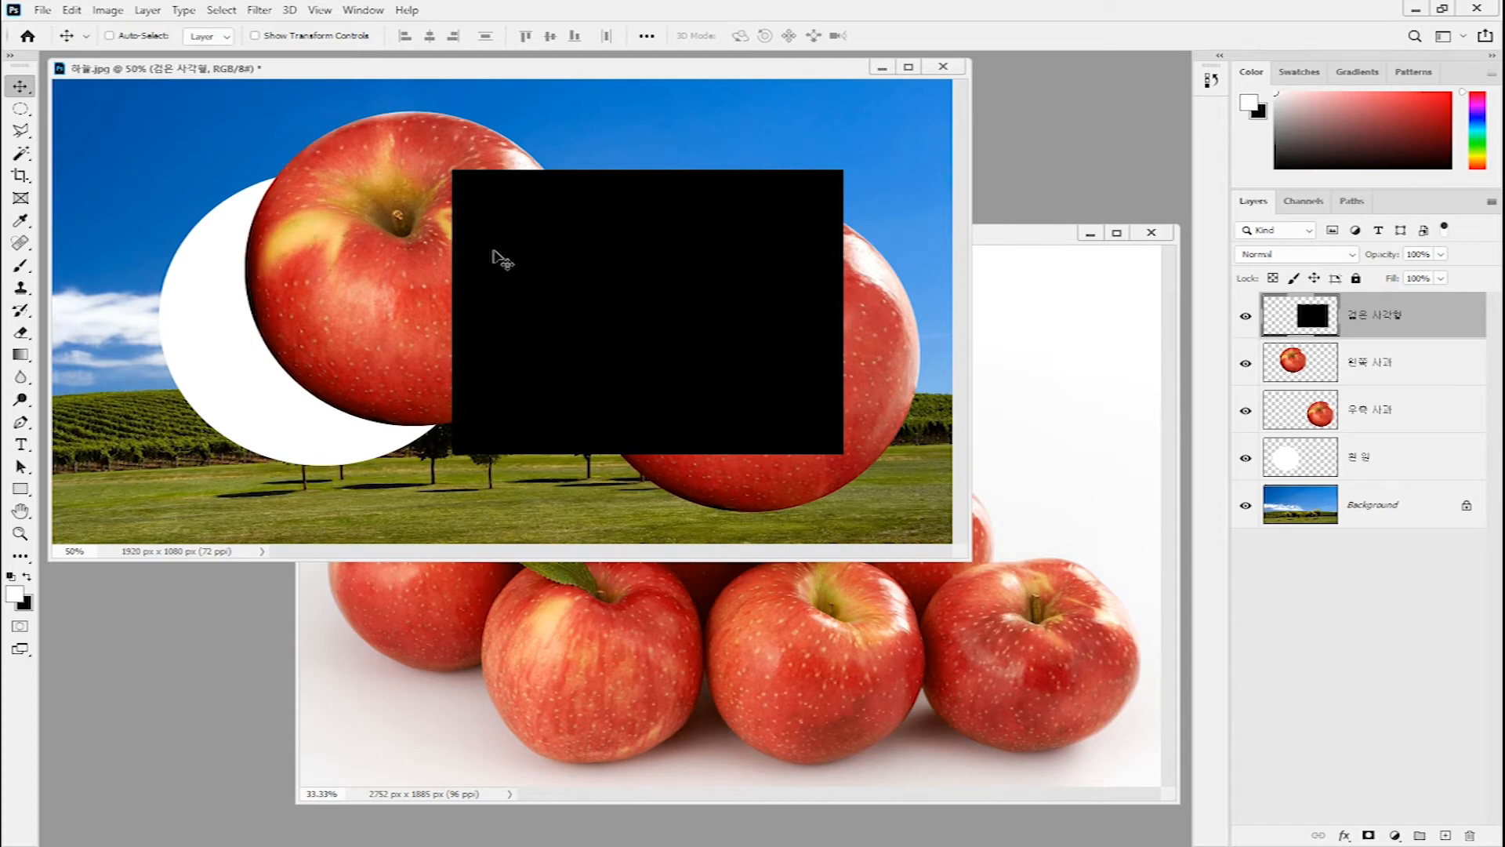
pyautogui.rightClick(496, 252)
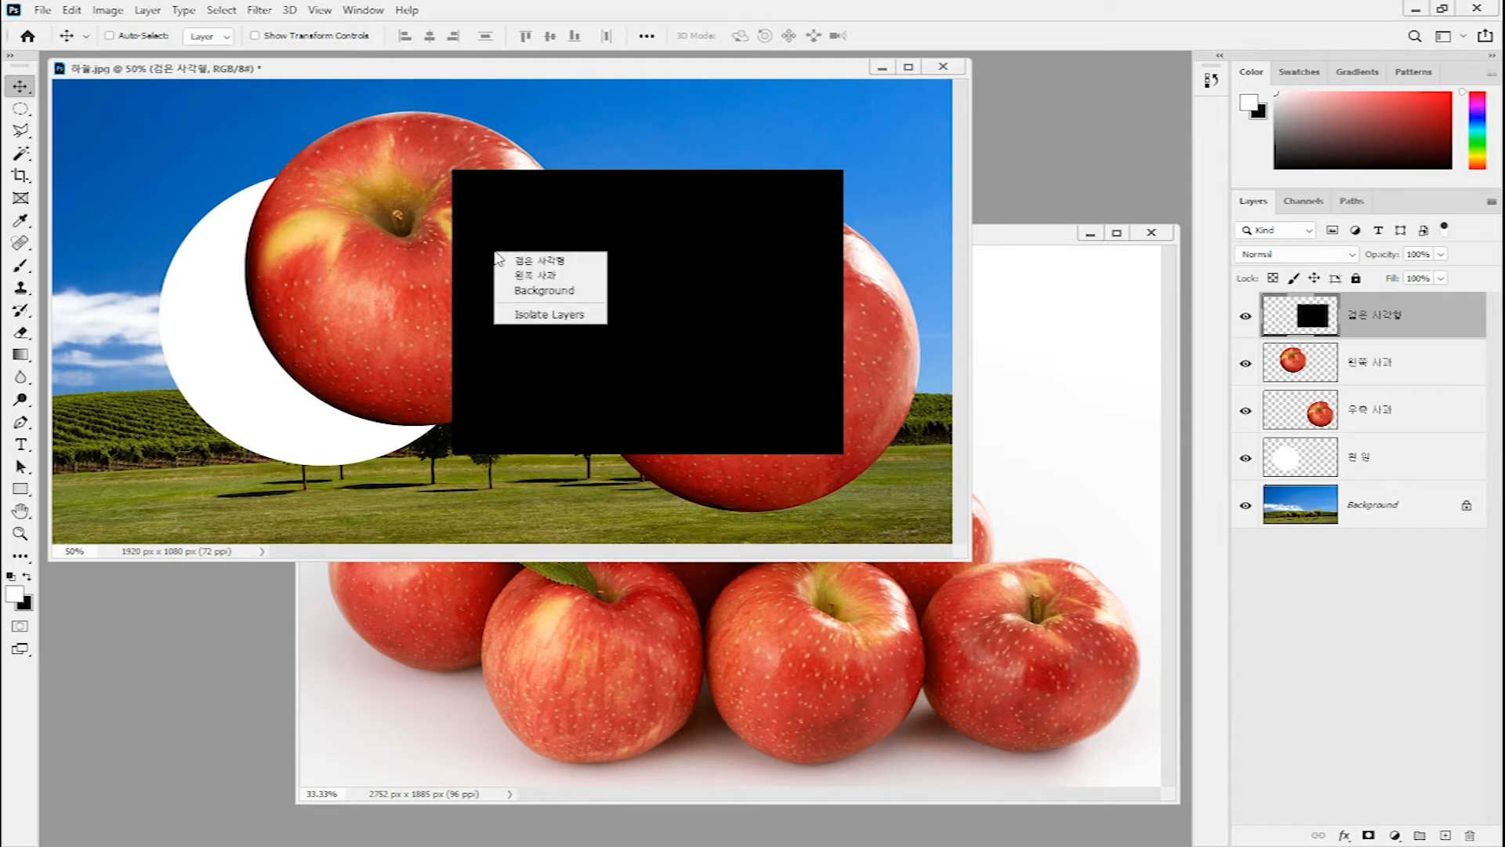
pyautogui.click(572, 265)
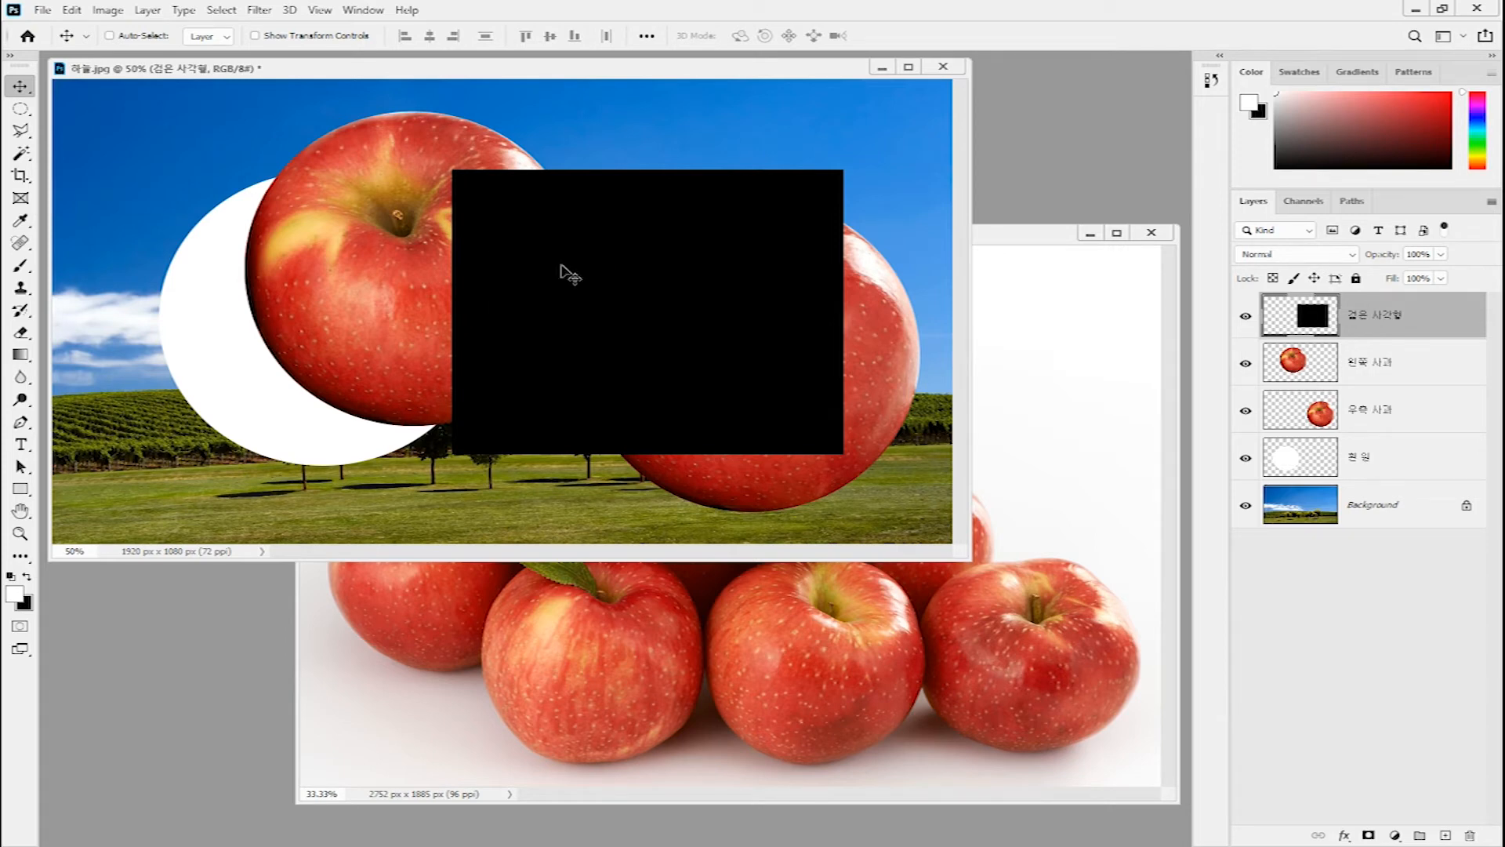
# - Convert the locked Background into a regular layer named "하늘"
pyautogui.click(1393, 512)
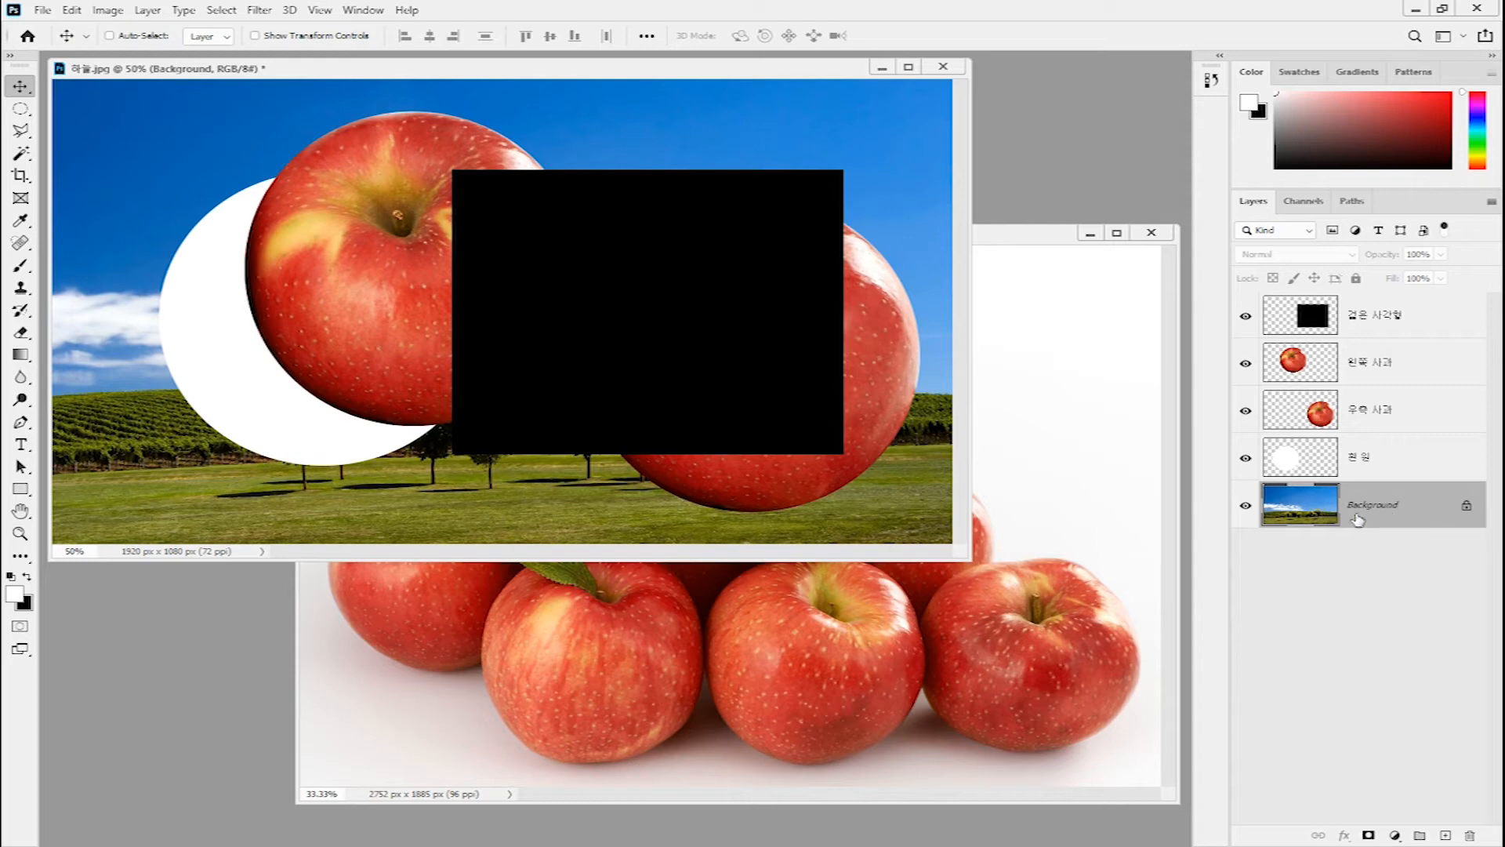
pyautogui.doubleClick(1398, 508)
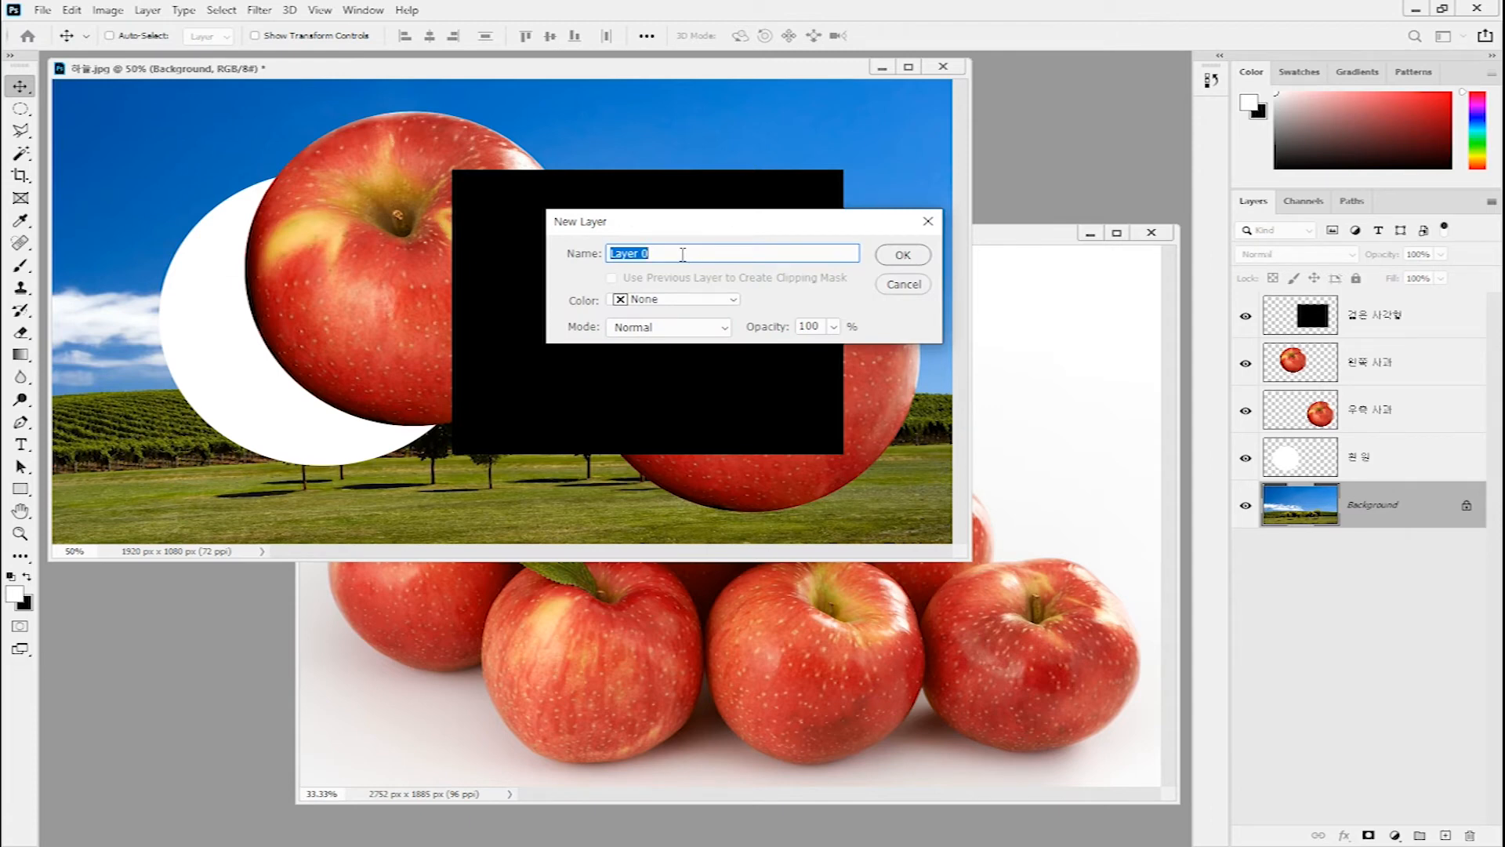
pyautogui.write('ㅎㄴ')
pyautogui.click(902, 256)
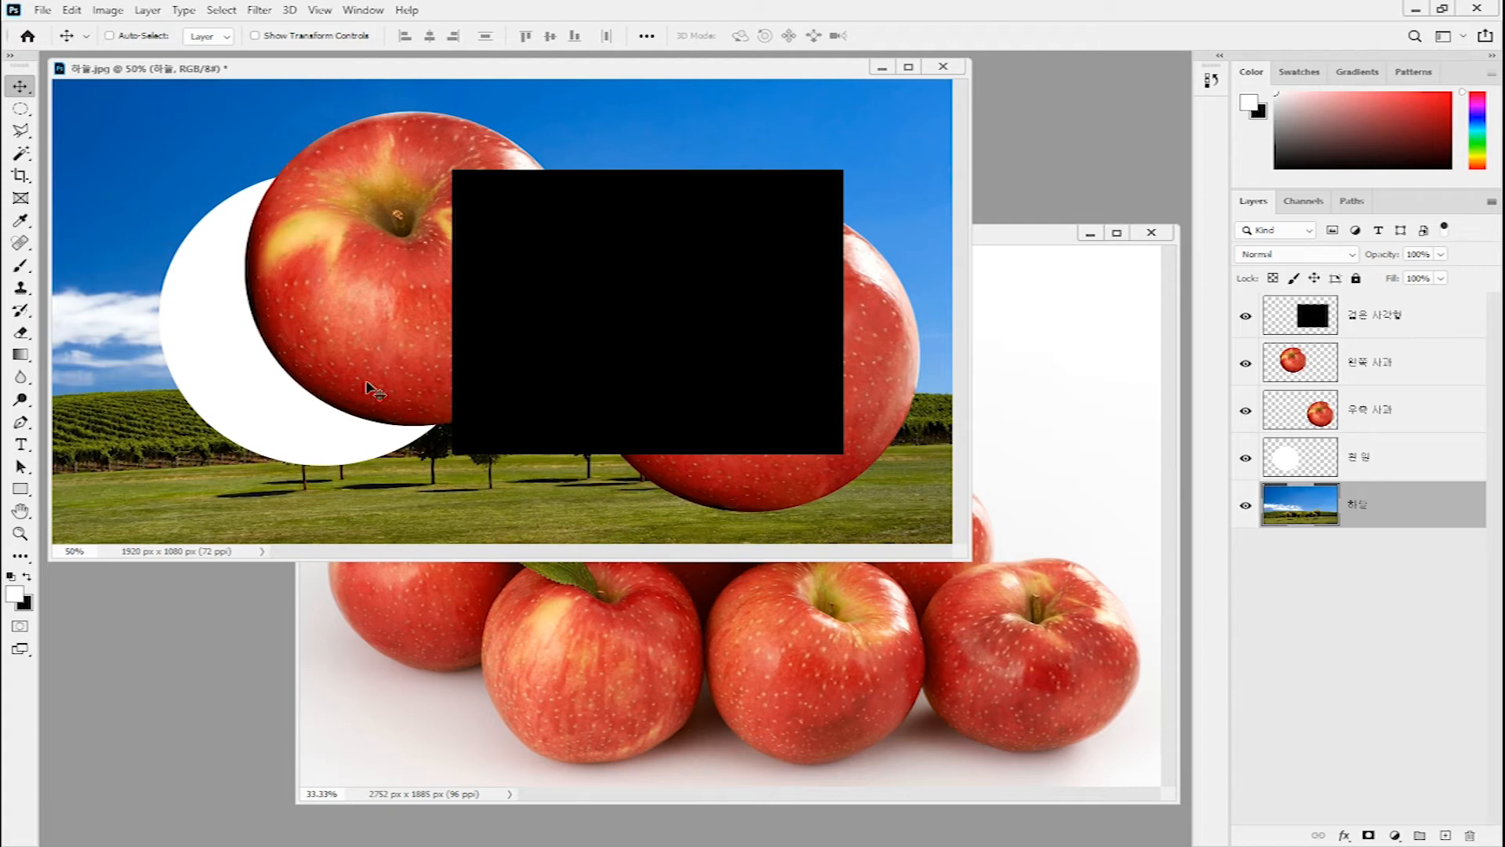
# - Erase a soft round hole in the upper-left sky of the 하늘 layer and move that layer to the top of the stack
pyautogui.click(22, 336)
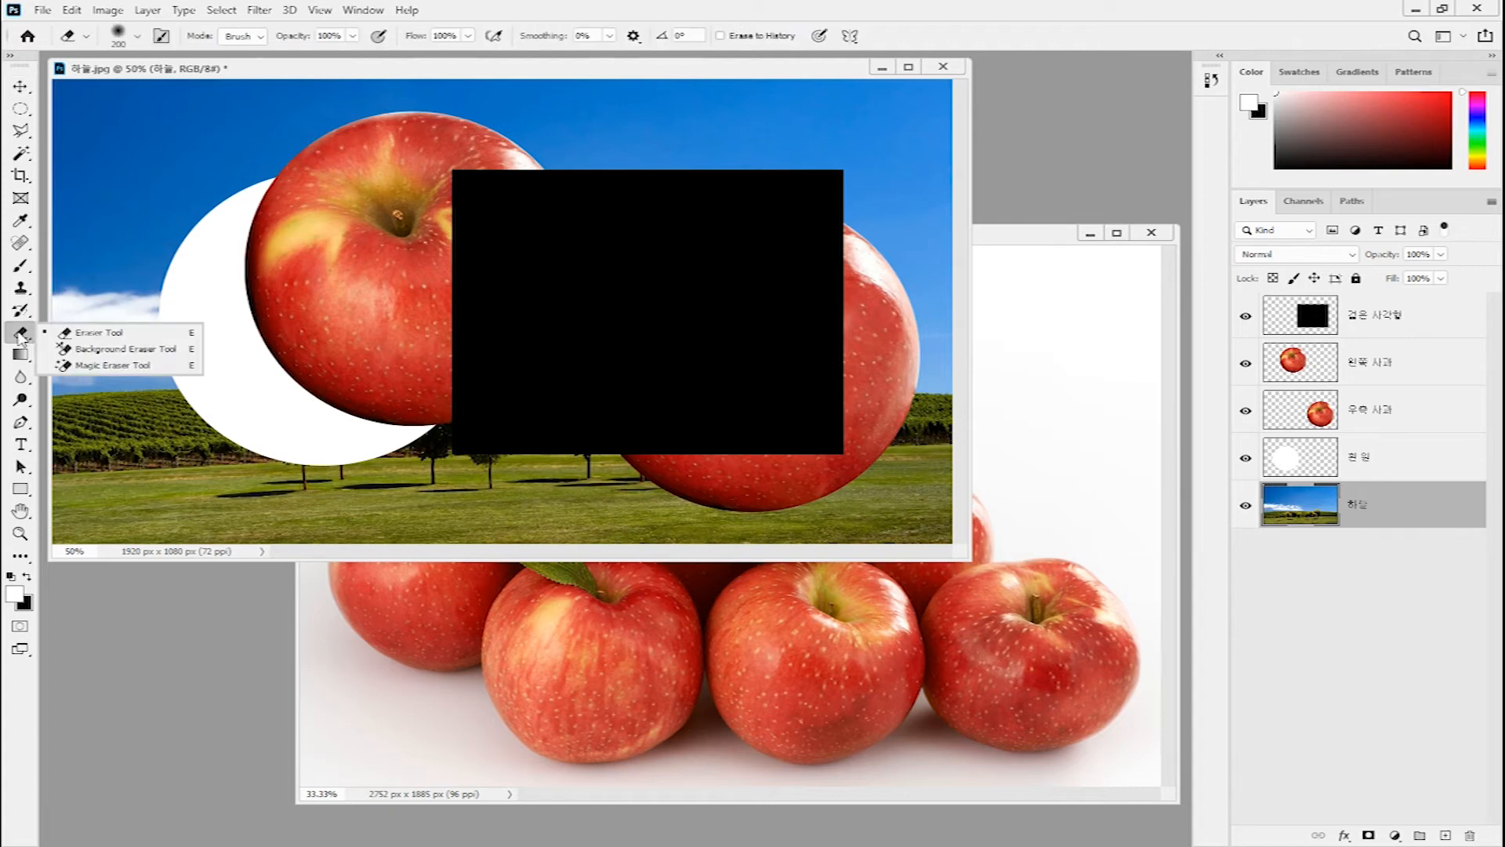
pyautogui.click(105, 340)
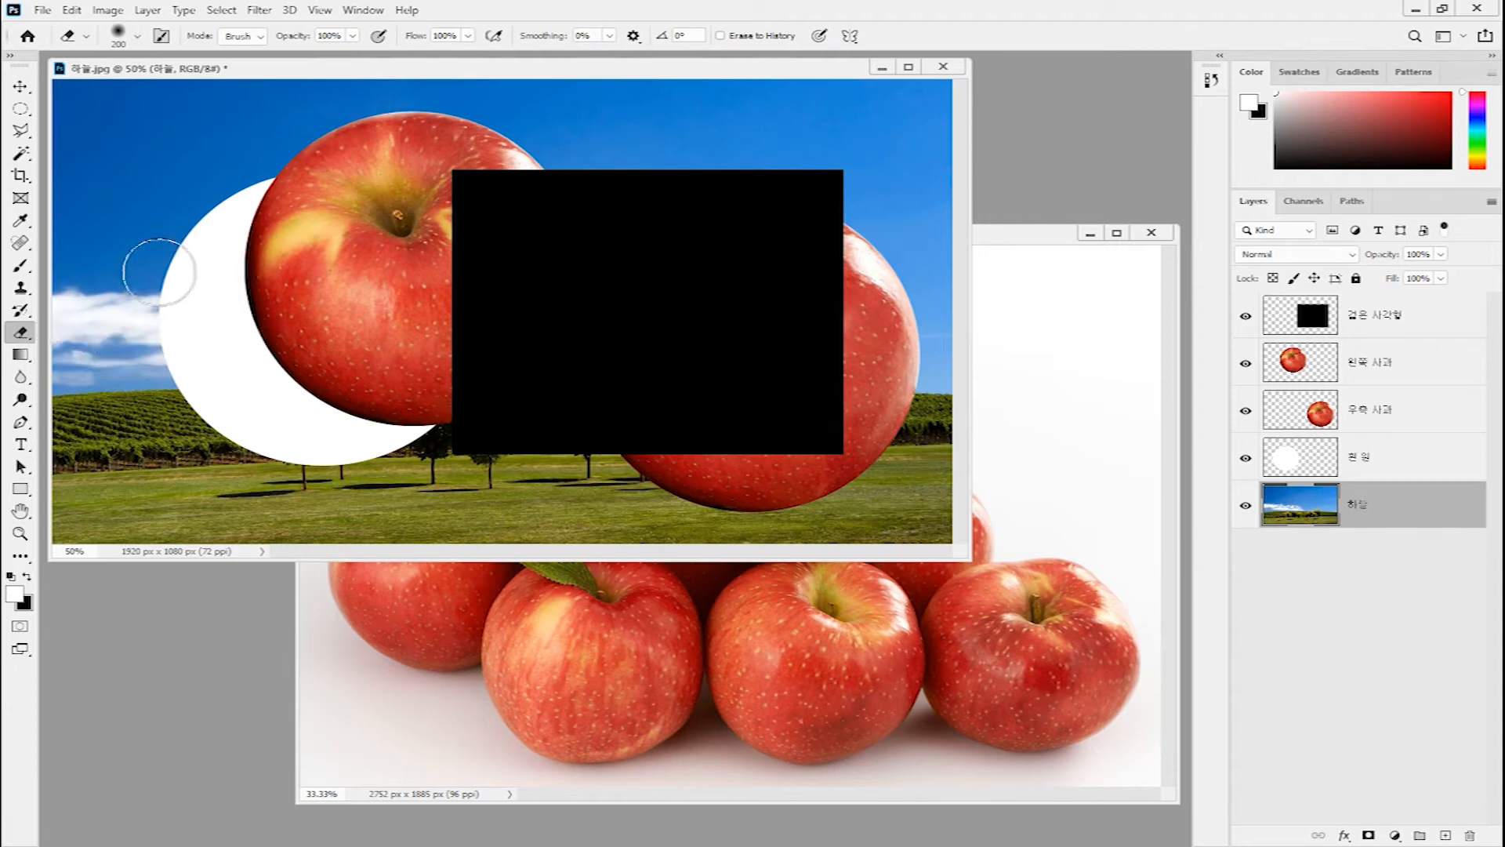
pyautogui.moveTo(191, 144)
pyautogui.mouseDown()
pyautogui.moveTo(143, 177)
pyautogui.moveTo(144, 220)
pyautogui.moveTo(167, 241)
pyautogui.moveTo(251, 236)
pyautogui.moveTo(273, 185)
pyautogui.moveTo(258, 149)
pyautogui.moveTo(190, 148)
pyautogui.moveTo(167, 186)
pyautogui.moveTo(201, 236)
pyautogui.moveTo(233, 201)
pyautogui.moveTo(192, 188)
pyautogui.moveTo(185, 224)
pyautogui.moveTo(230, 237)
pyautogui.moveTo(271, 197)
pyautogui.moveTo(246, 154)
pyautogui.moveTo(206, 149)
pyautogui.moveTo(161, 174)
pyautogui.moveTo(160, 210)
pyautogui.moveTo(200, 240)
pyautogui.moveTo(253, 231)
pyautogui.moveTo(274, 198)
pyautogui.mouseUp()
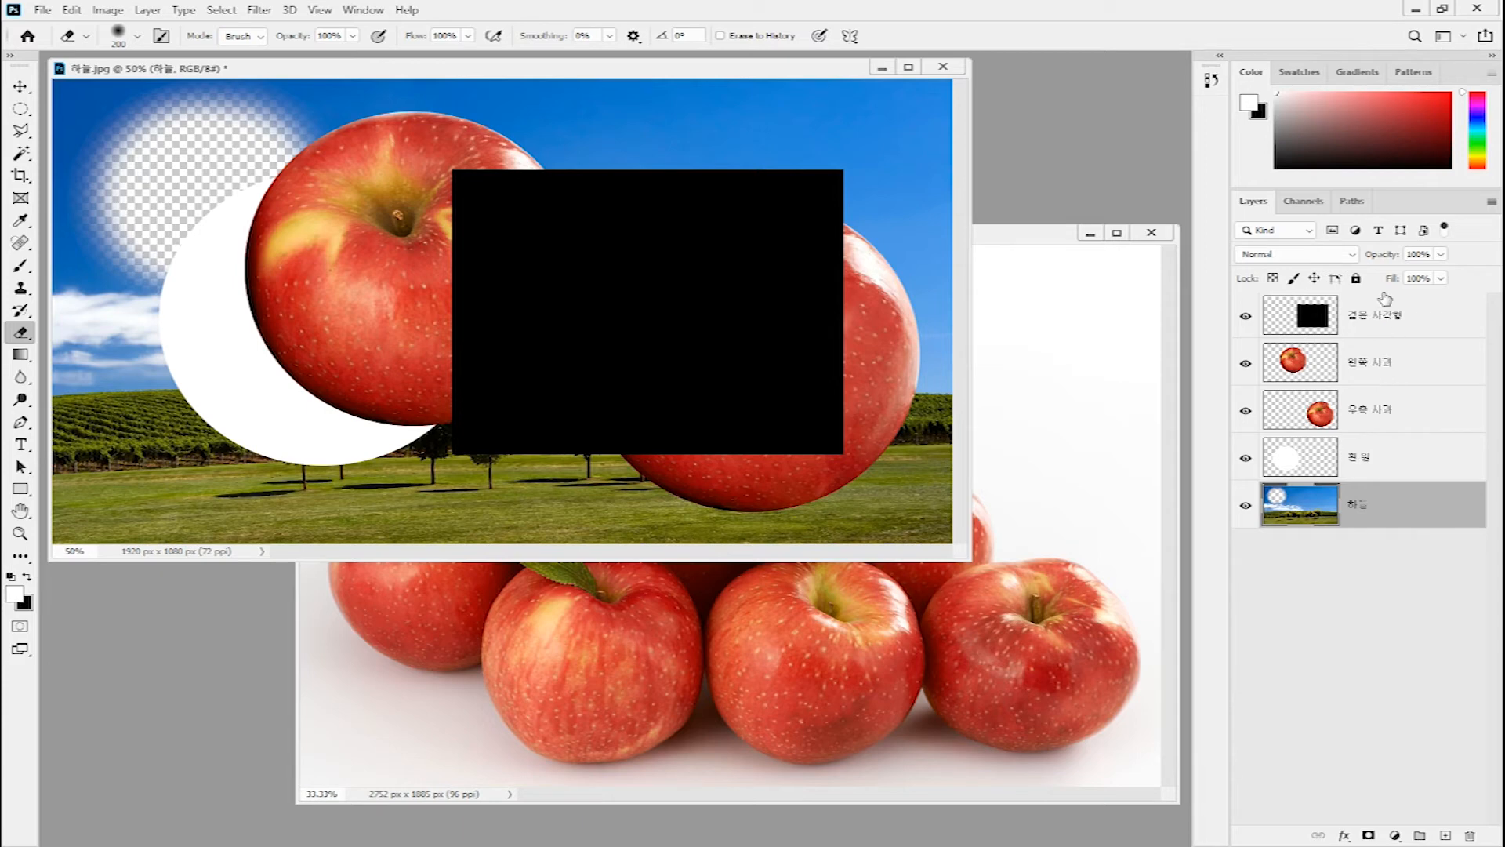
pyautogui.moveTo(1415, 507); pyautogui.dragTo(1404, 313)
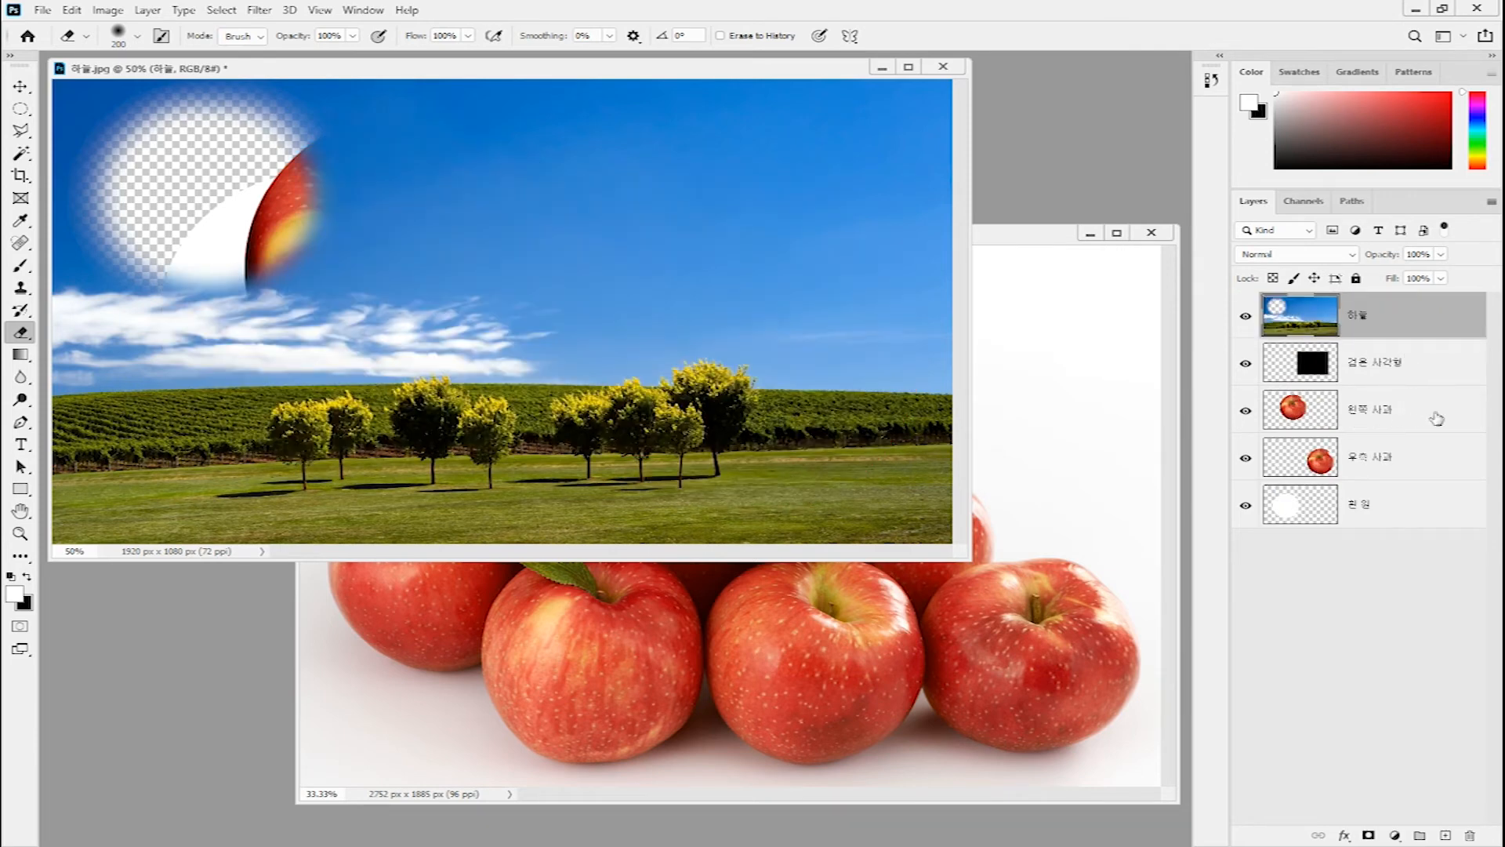
# - Move the 왼쪽 사과 apple up and left behind the hole in the sky, and return the 하늘 layer to the bottom of the stack
pyautogui.click(1372, 416)
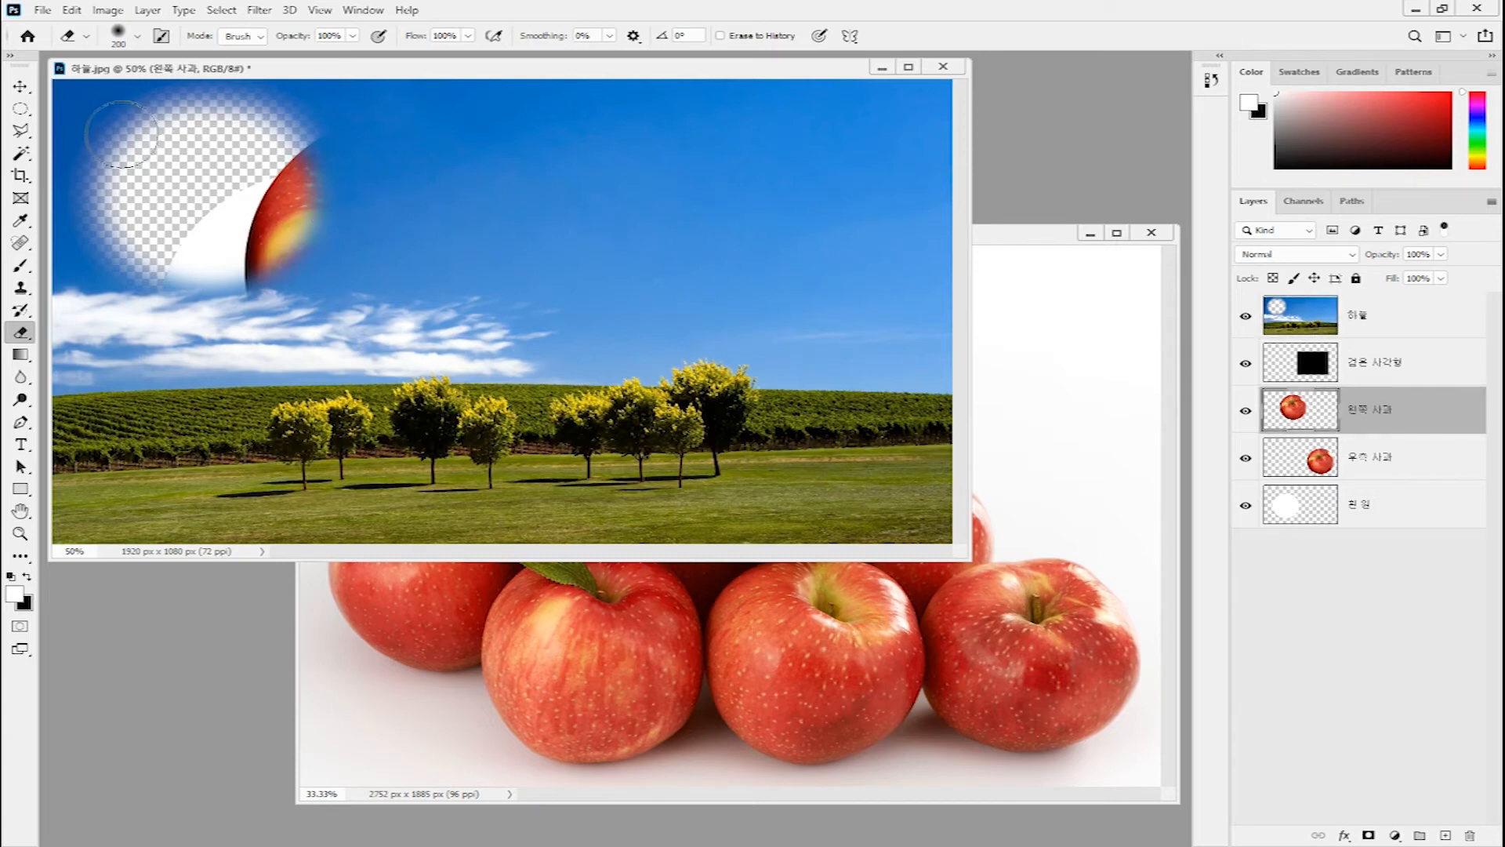
pyautogui.click(22, 86)
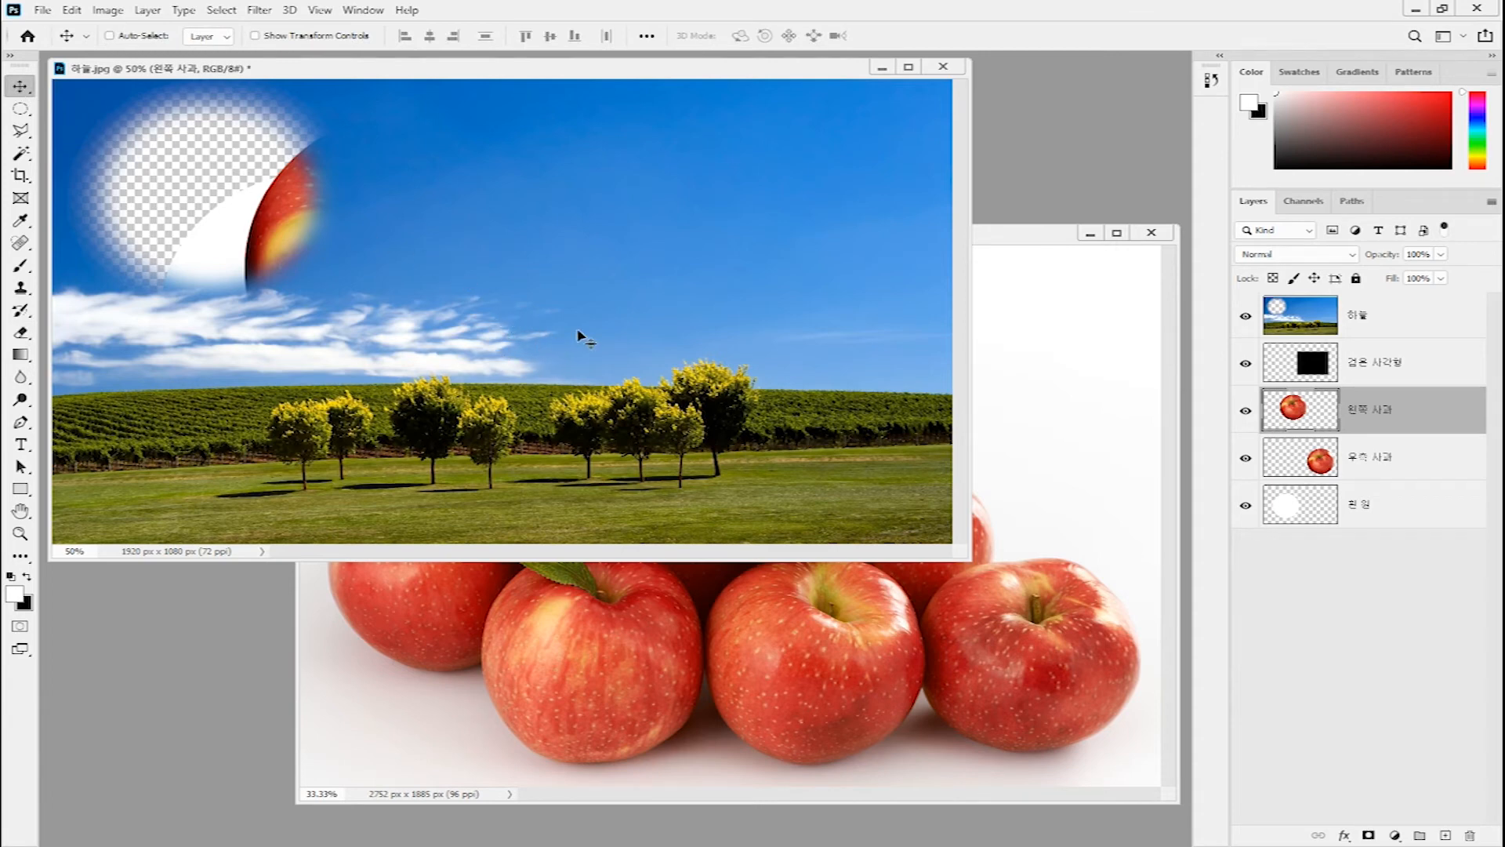
pyautogui.moveTo(581, 332); pyautogui.dragTo(395, 297)
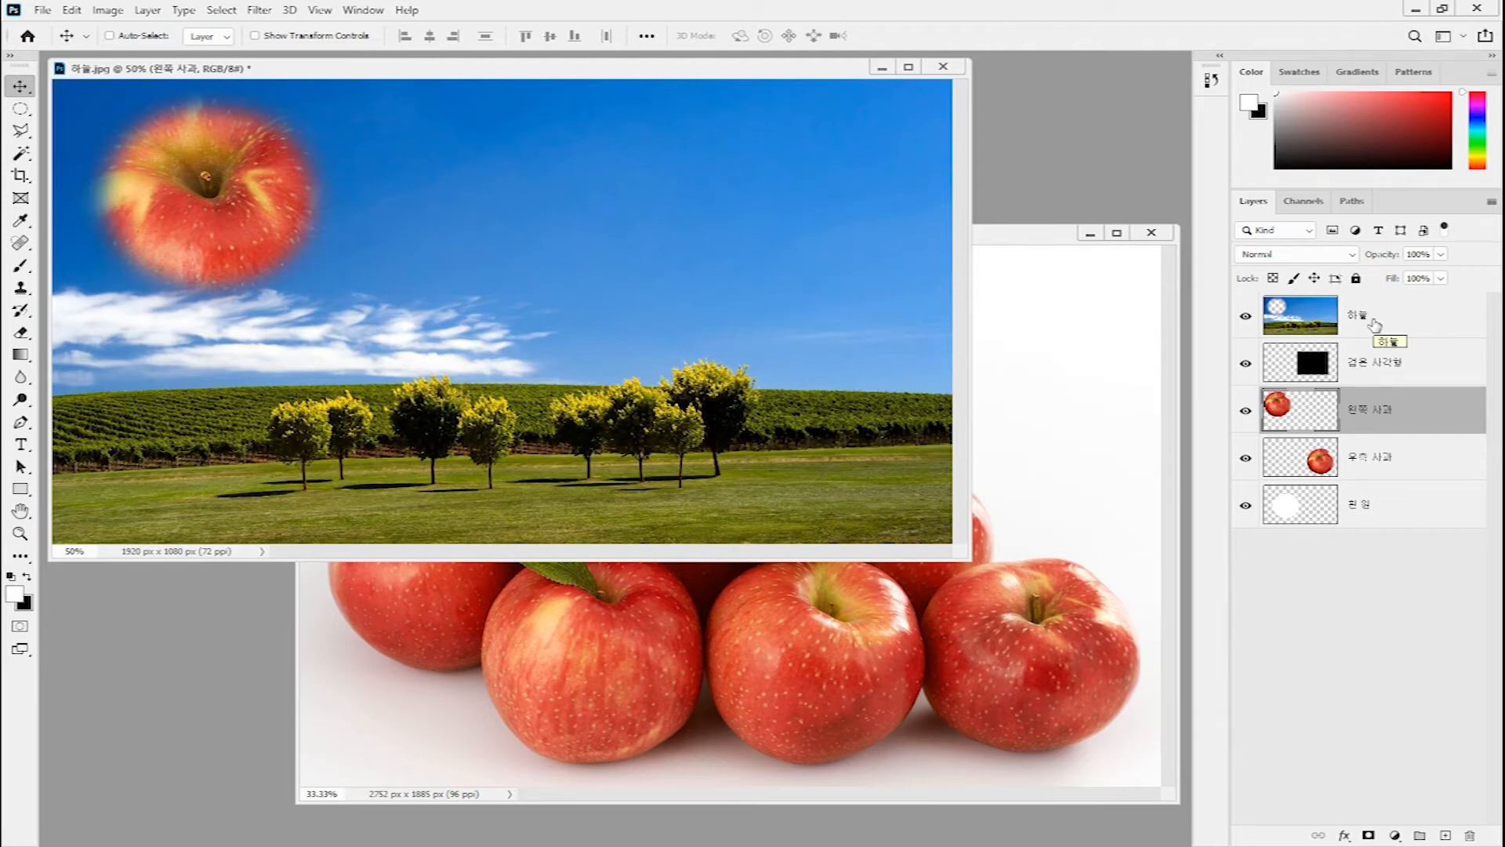
pyautogui.moveTo(1374, 324); pyautogui.dragTo(1409, 539)
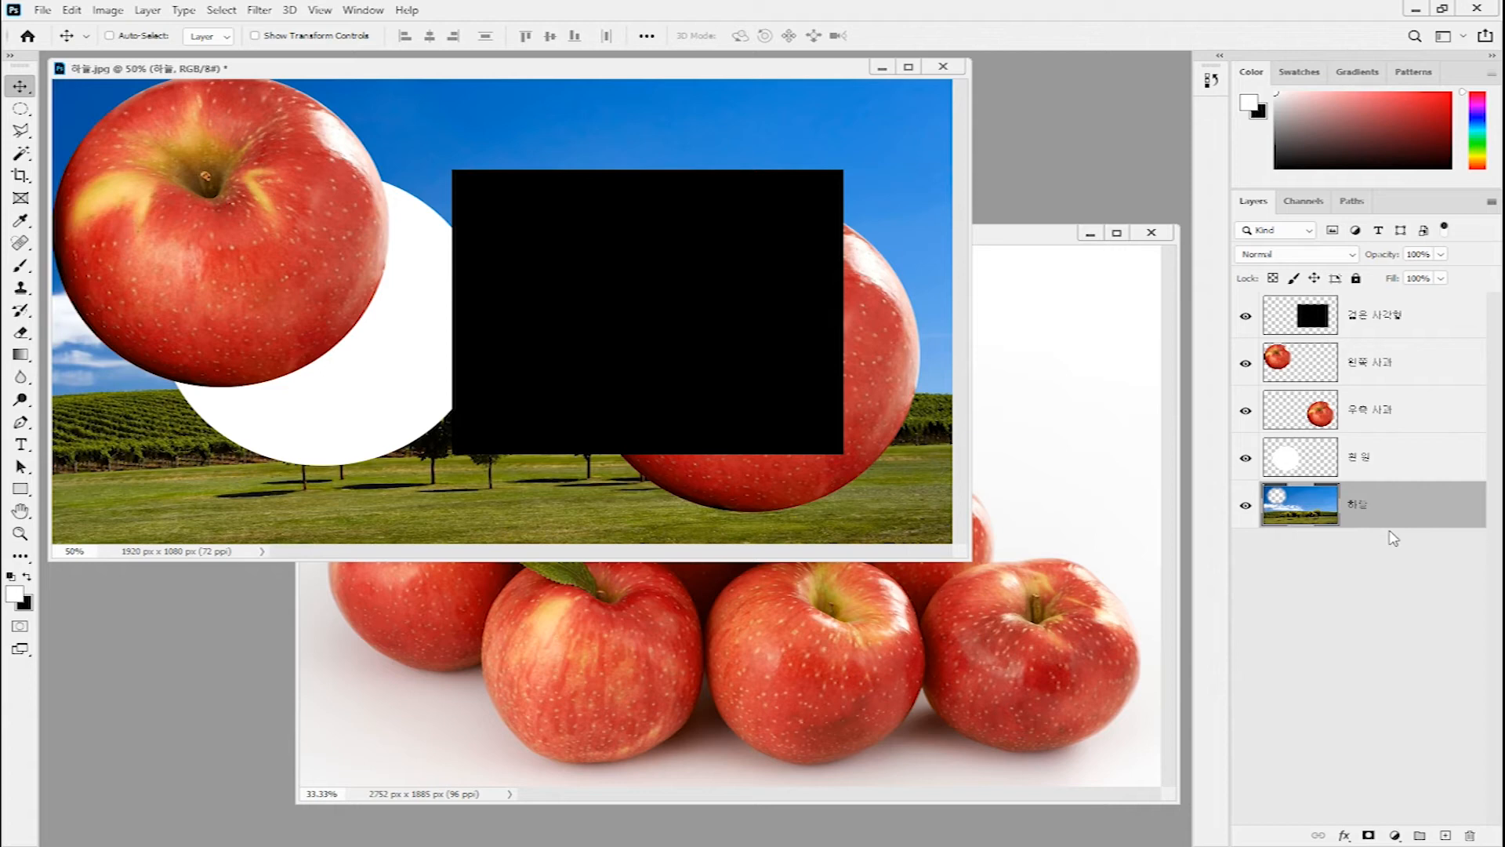
# - Merge the 왼쪽 사과, 흰 원 and 검은 사각형 layers into one layer
pyautogui.click(1402, 365)
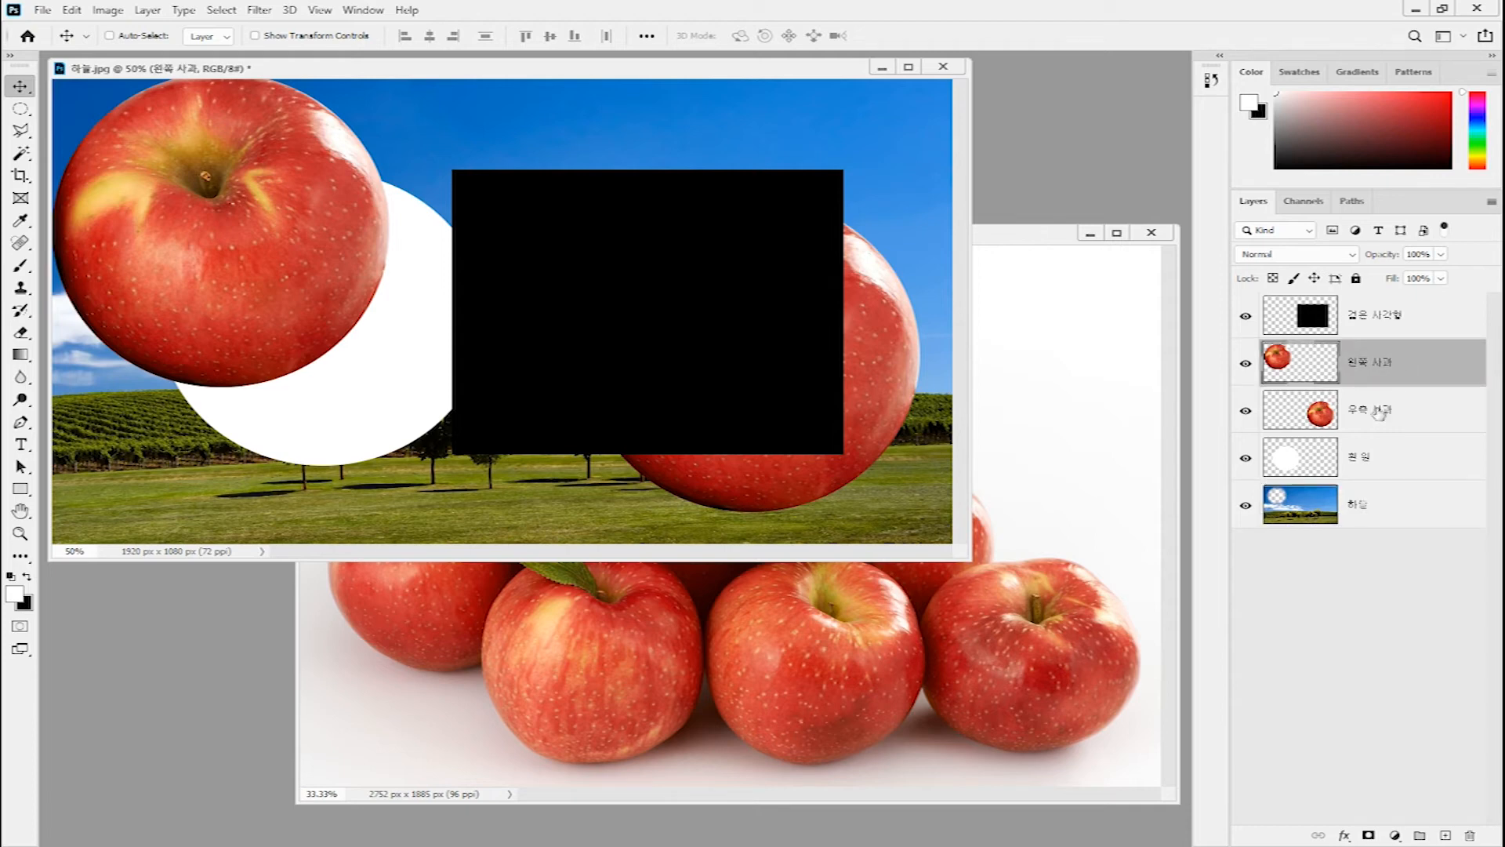
pyautogui.press('ctrl')
pyautogui.keyDown('ctrl'); pyautogui.click(1372, 468); pyautogui.keyUp('ctrl')
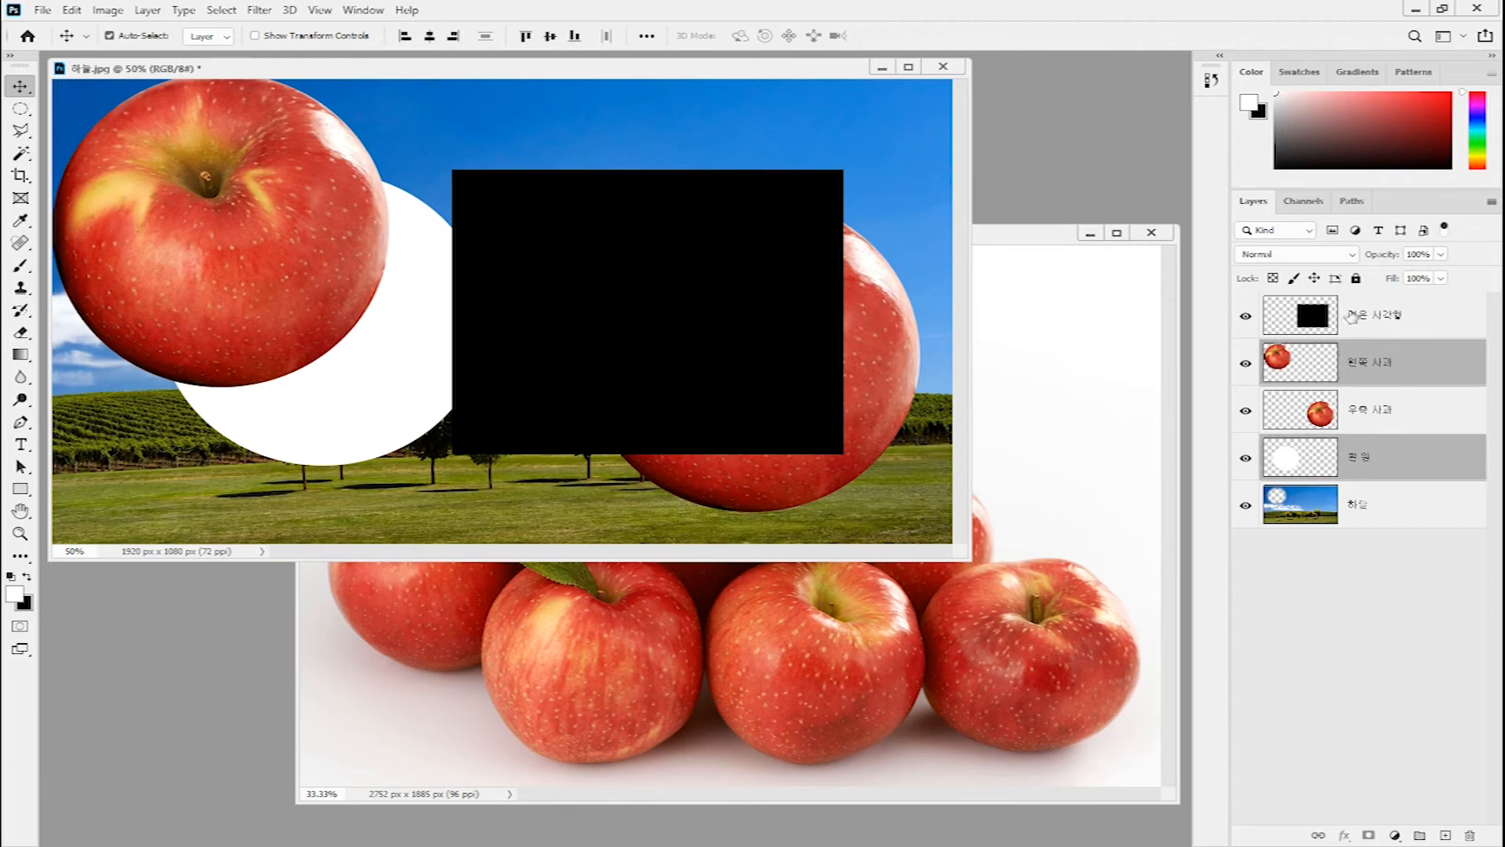
pyautogui.keyDown('ctrl'); pyautogui.click(1382, 321); pyautogui.keyUp('ctrl')
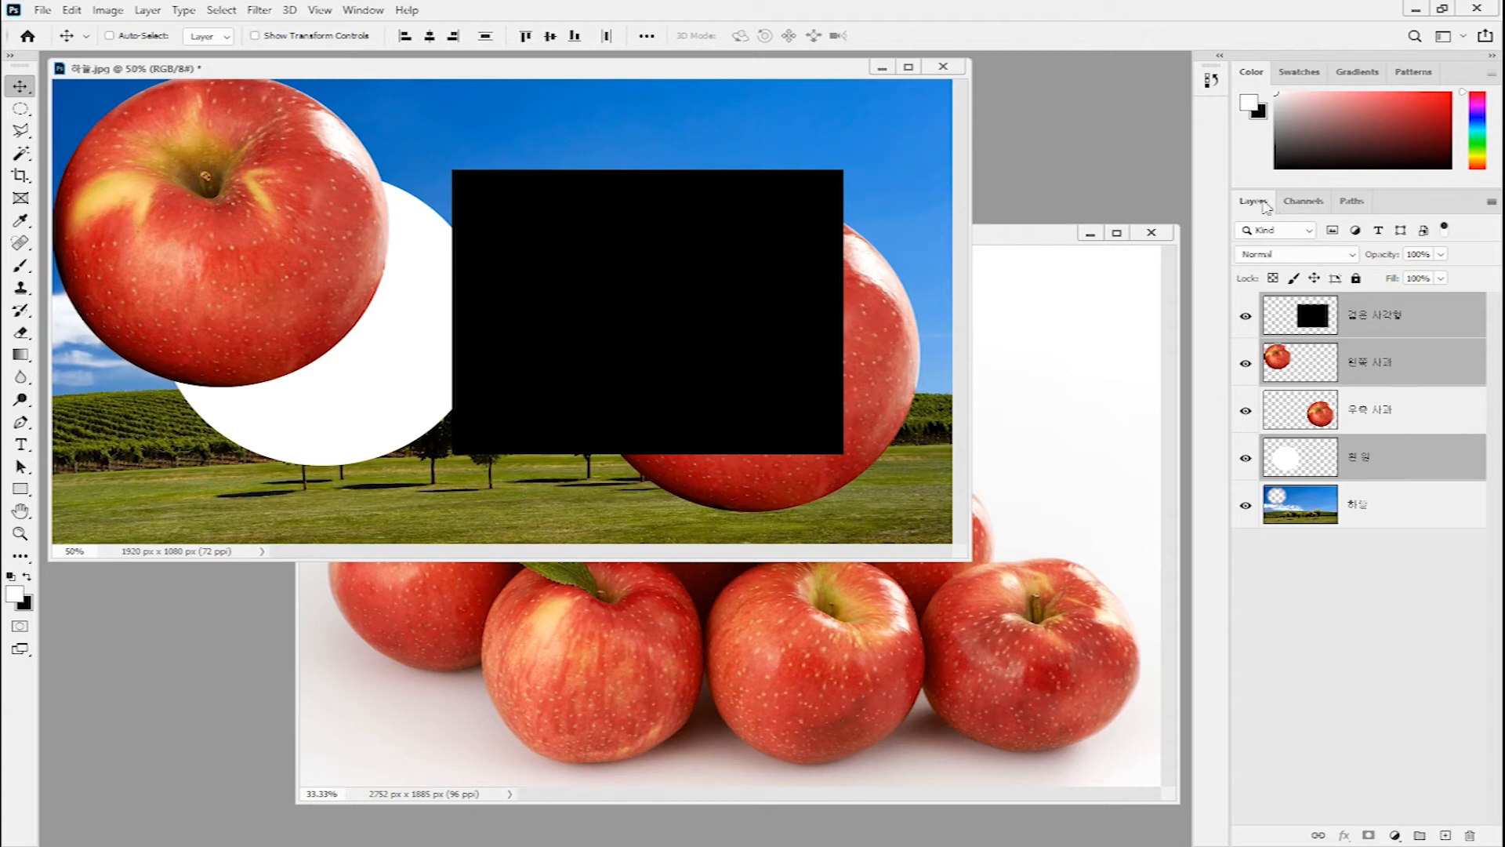
pyautogui.click(1492, 204)
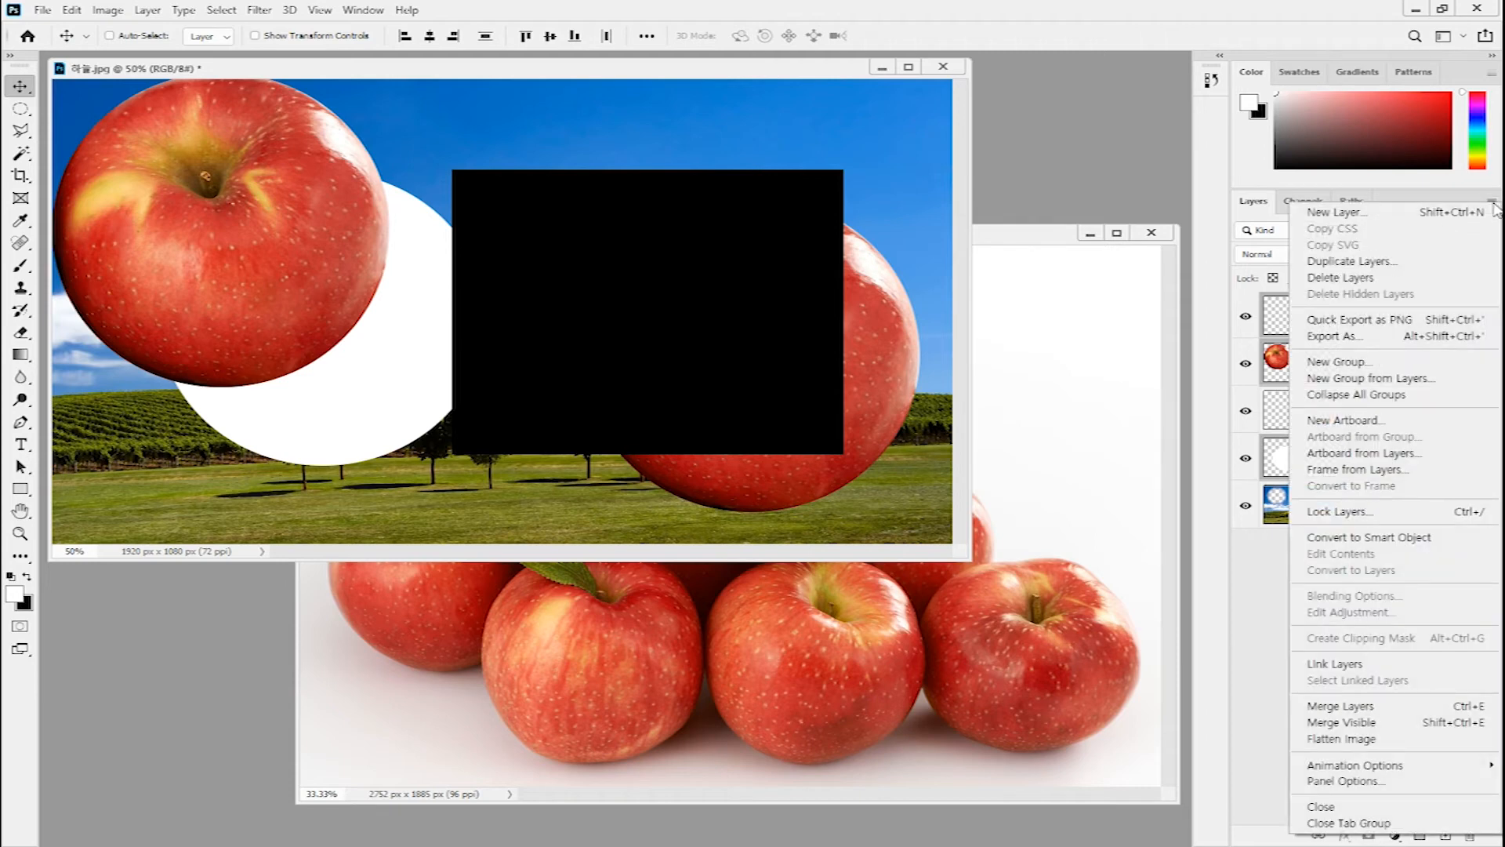
pyautogui.click(1359, 708)
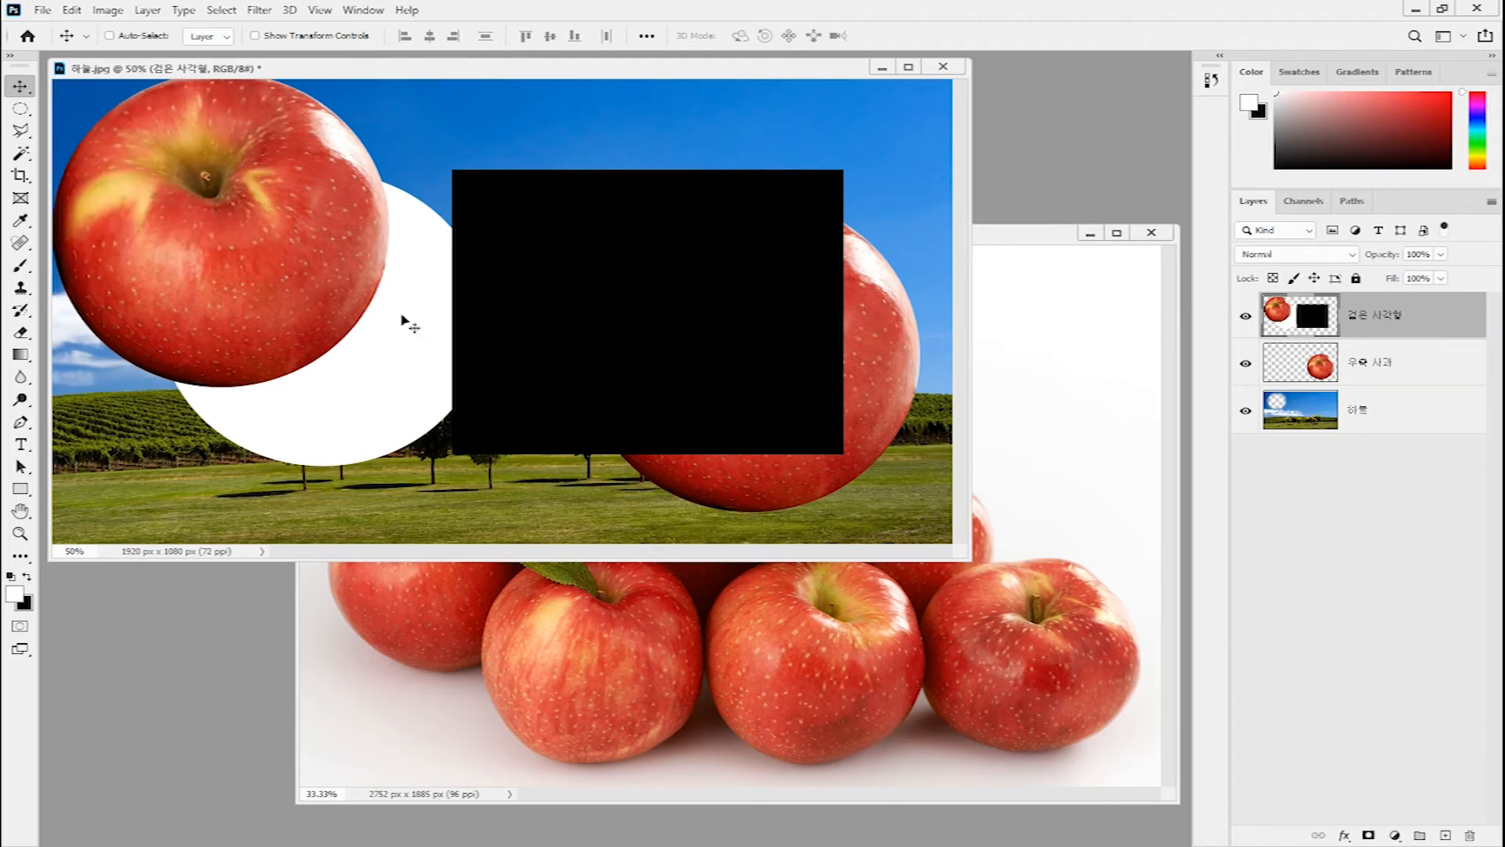
# - Shift the merged layer slightly down and right, and undo both the move and the merge
pyautogui.moveTo(605, 356); pyautogui.dragTo(658, 384)
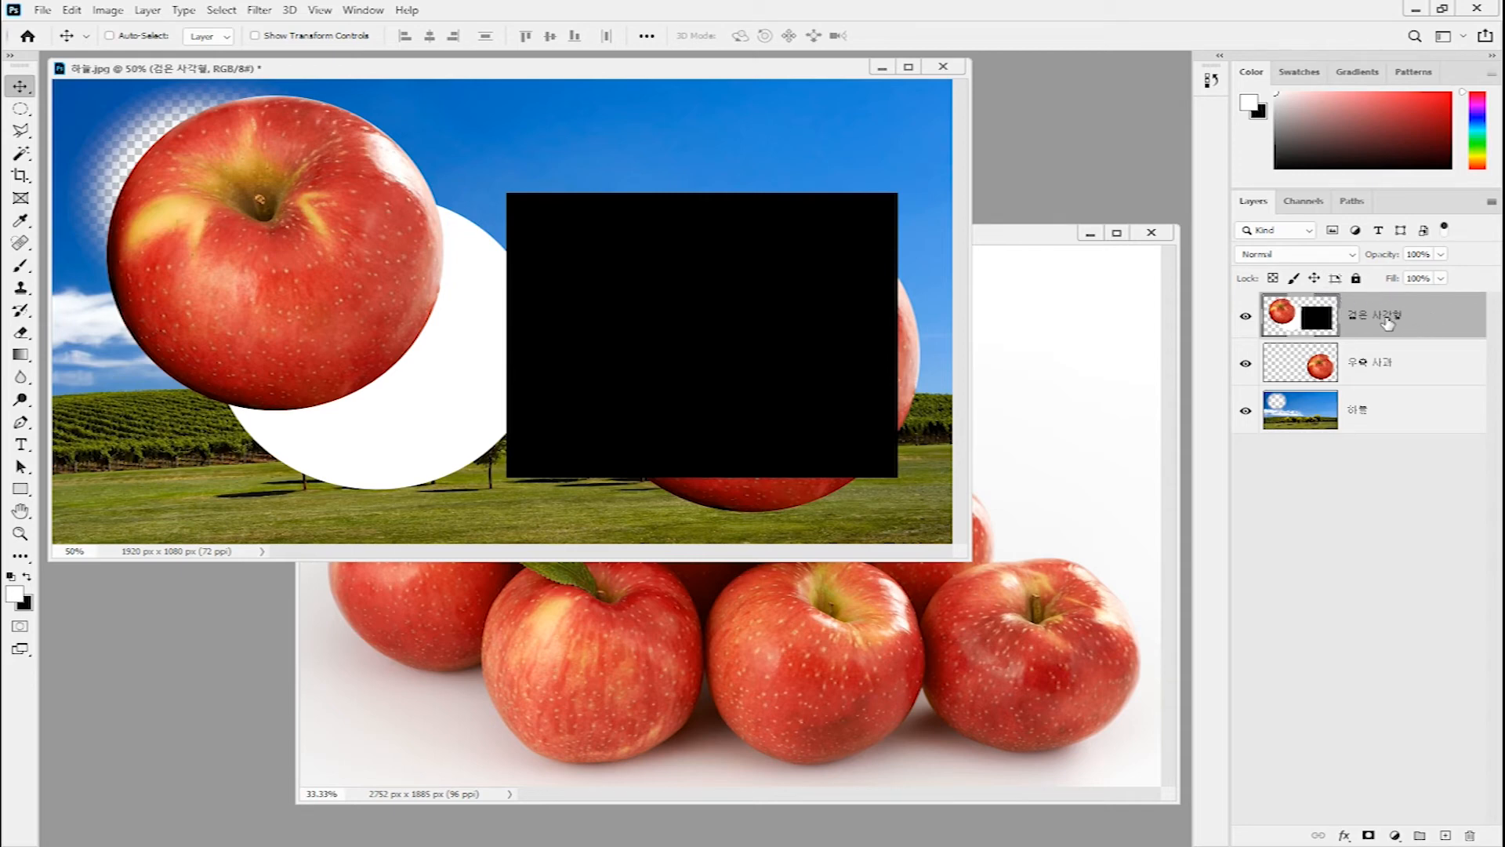
pyautogui.hotkey('ctrl', 'z')
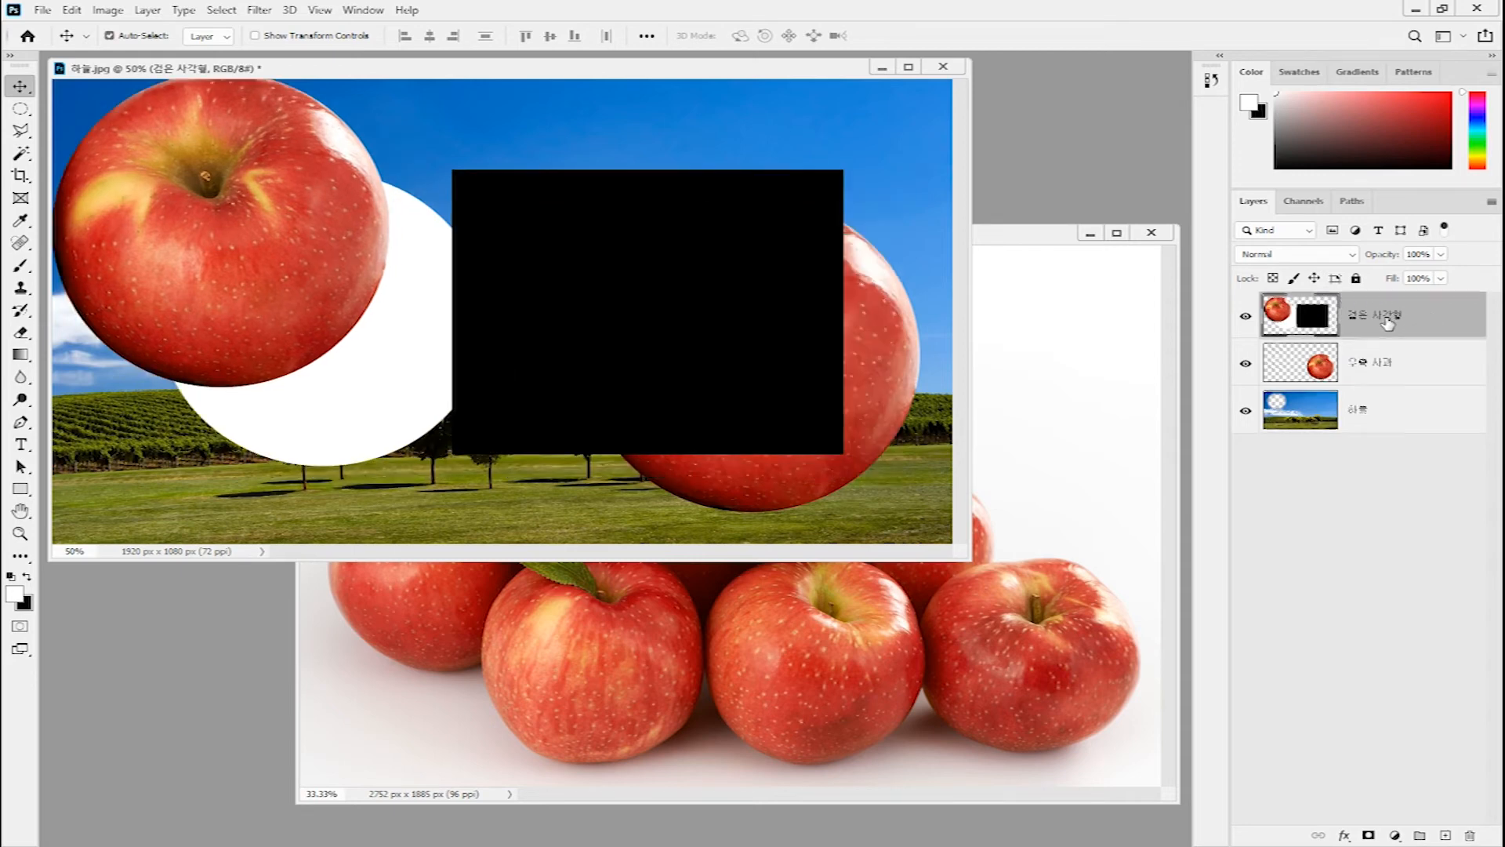
pyautogui.hotkey('ctrl', 'z')
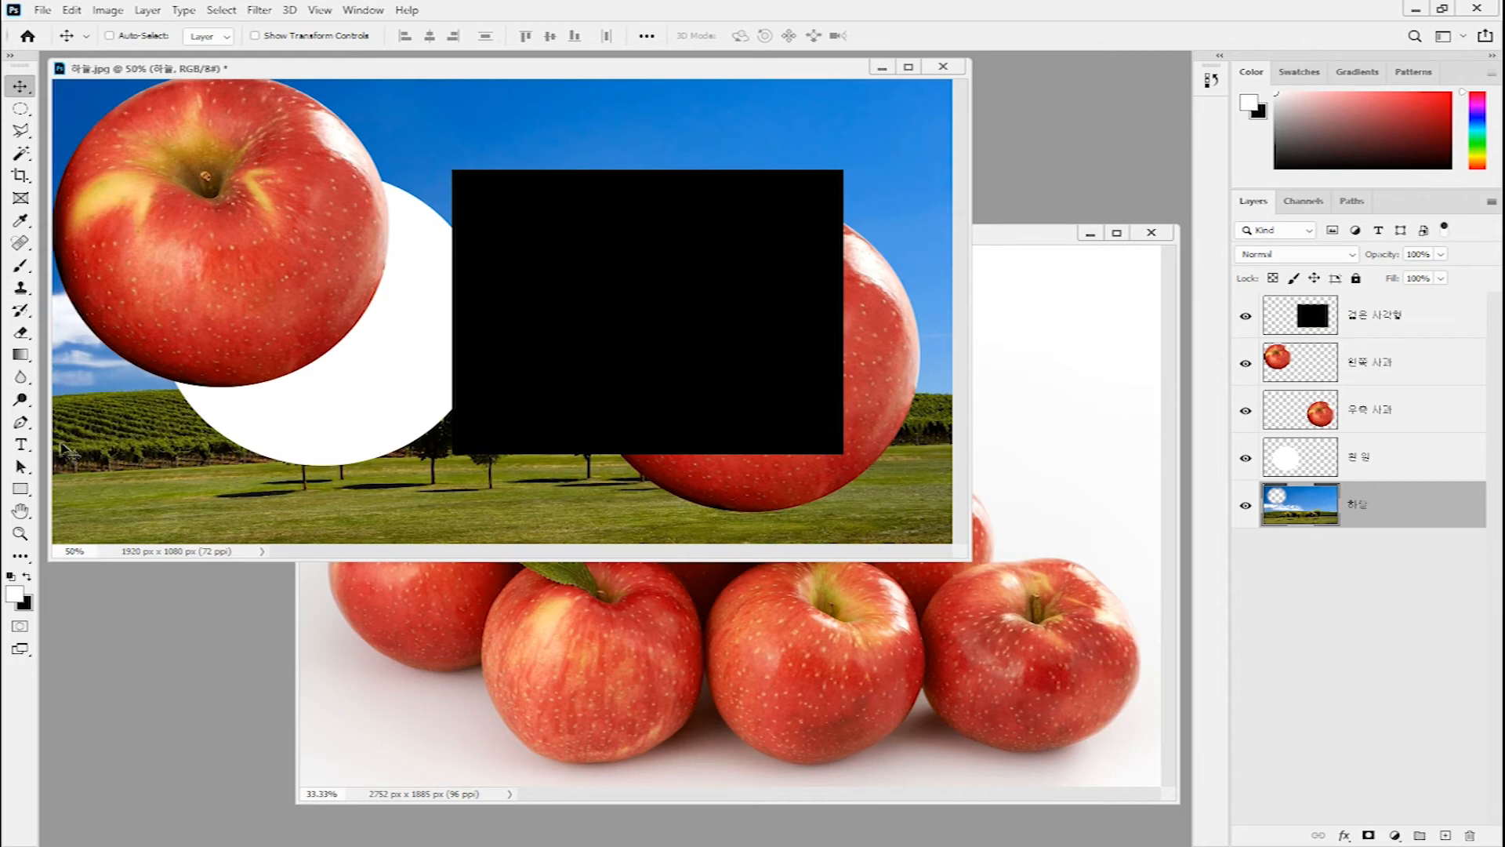
# - Add the horizontal text "포토샵" on the black rectangle, on a text layer above 검은 사각형
pyautogui.click(20, 444)
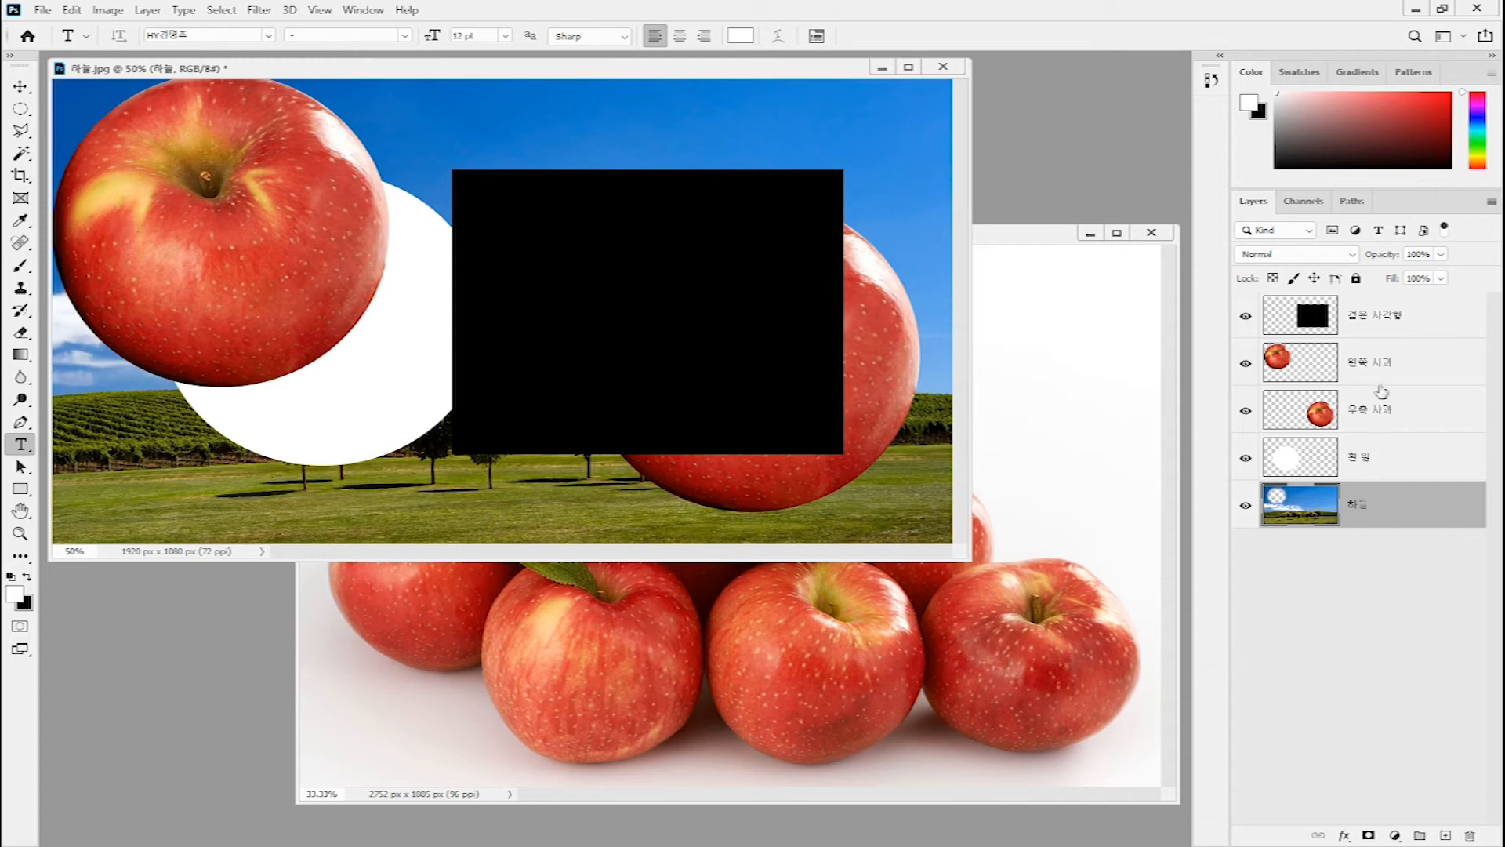
pyautogui.click(1368, 317)
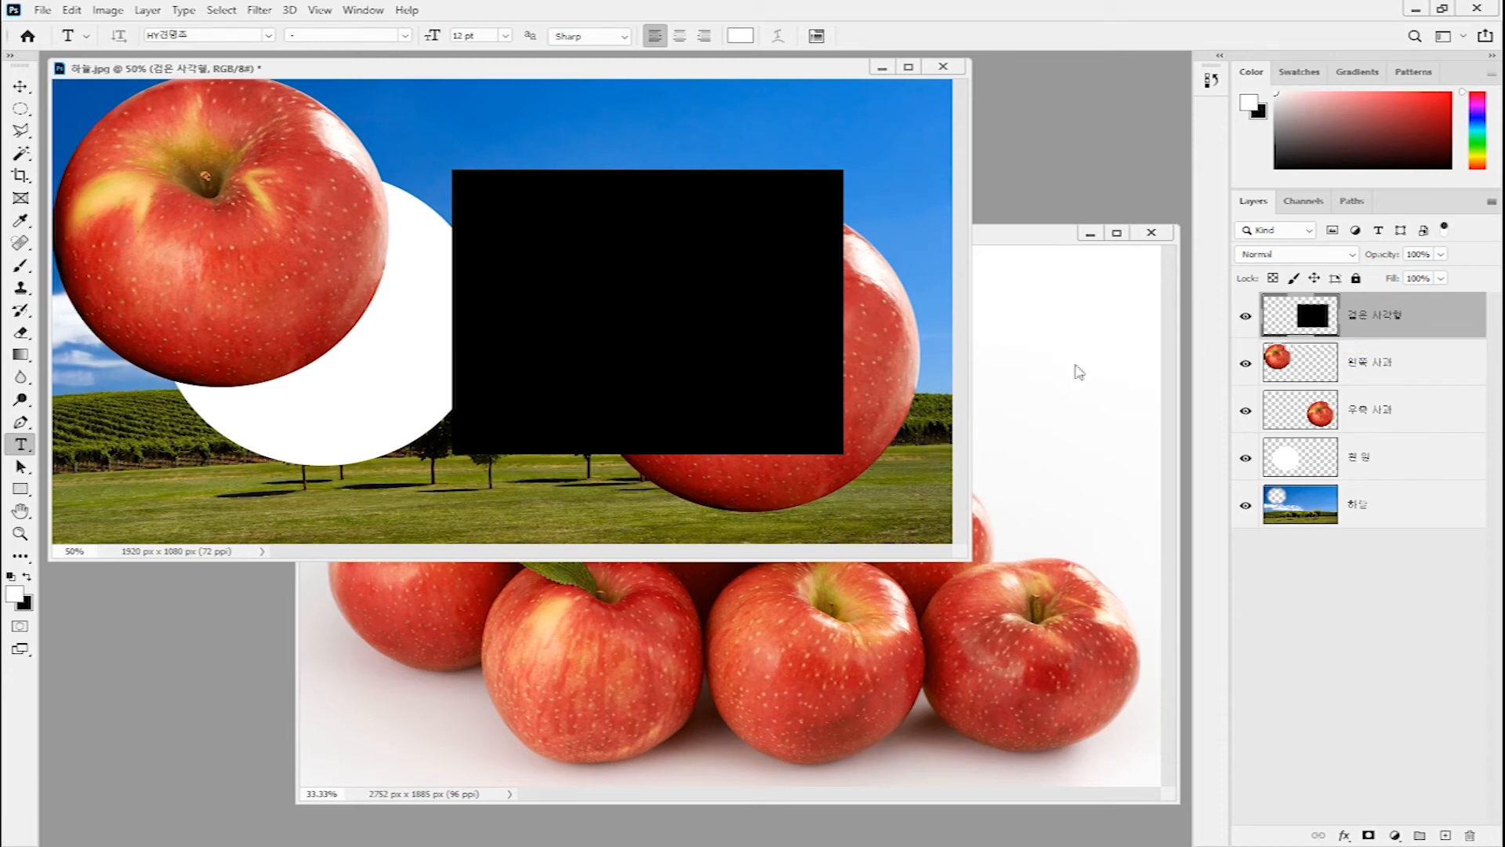
pyautogui.click(486, 317)
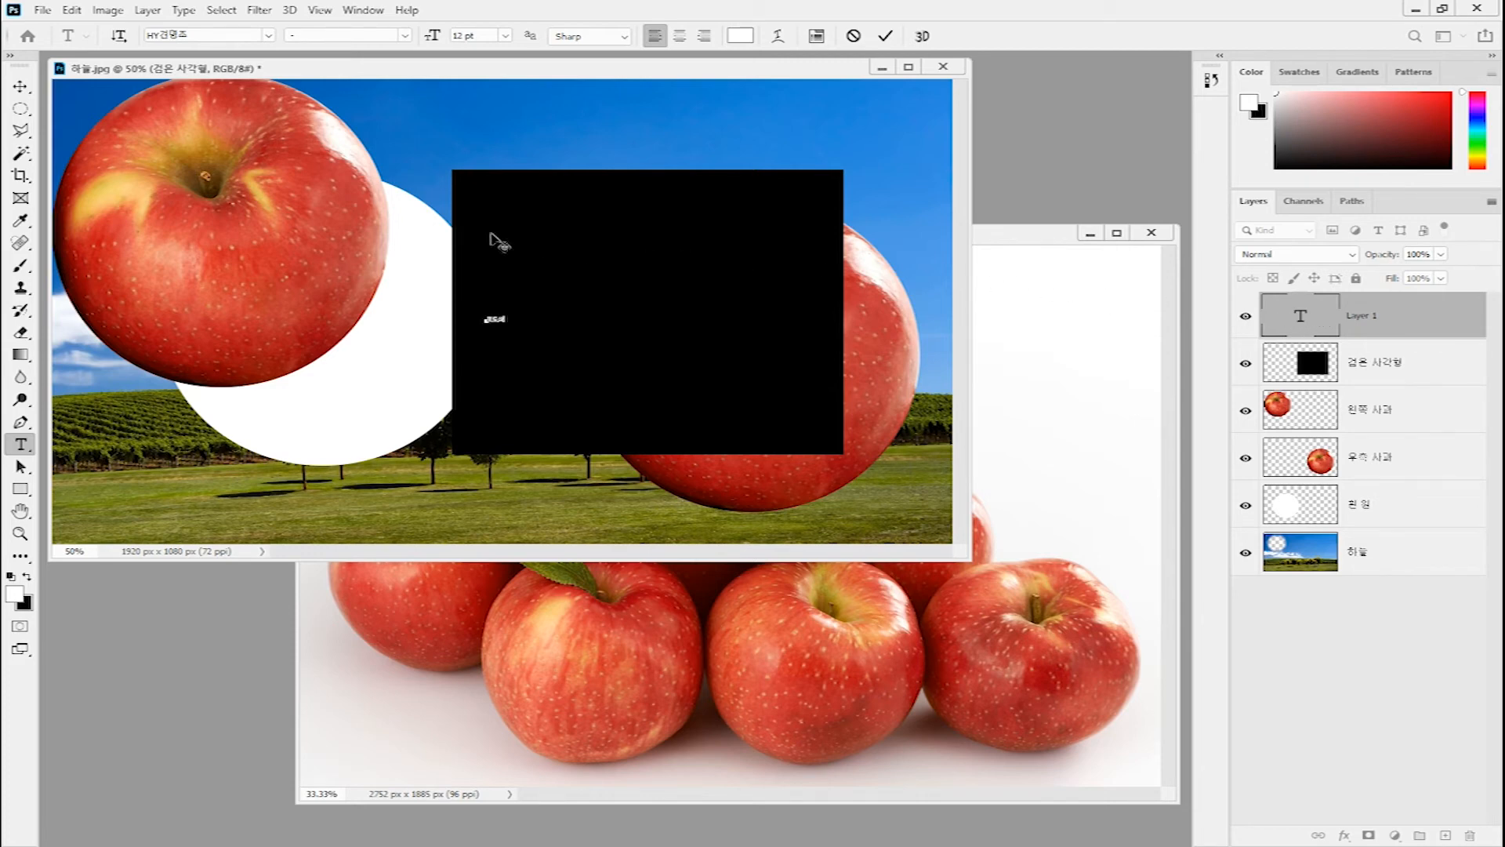
pyautogui.click(21, 89)
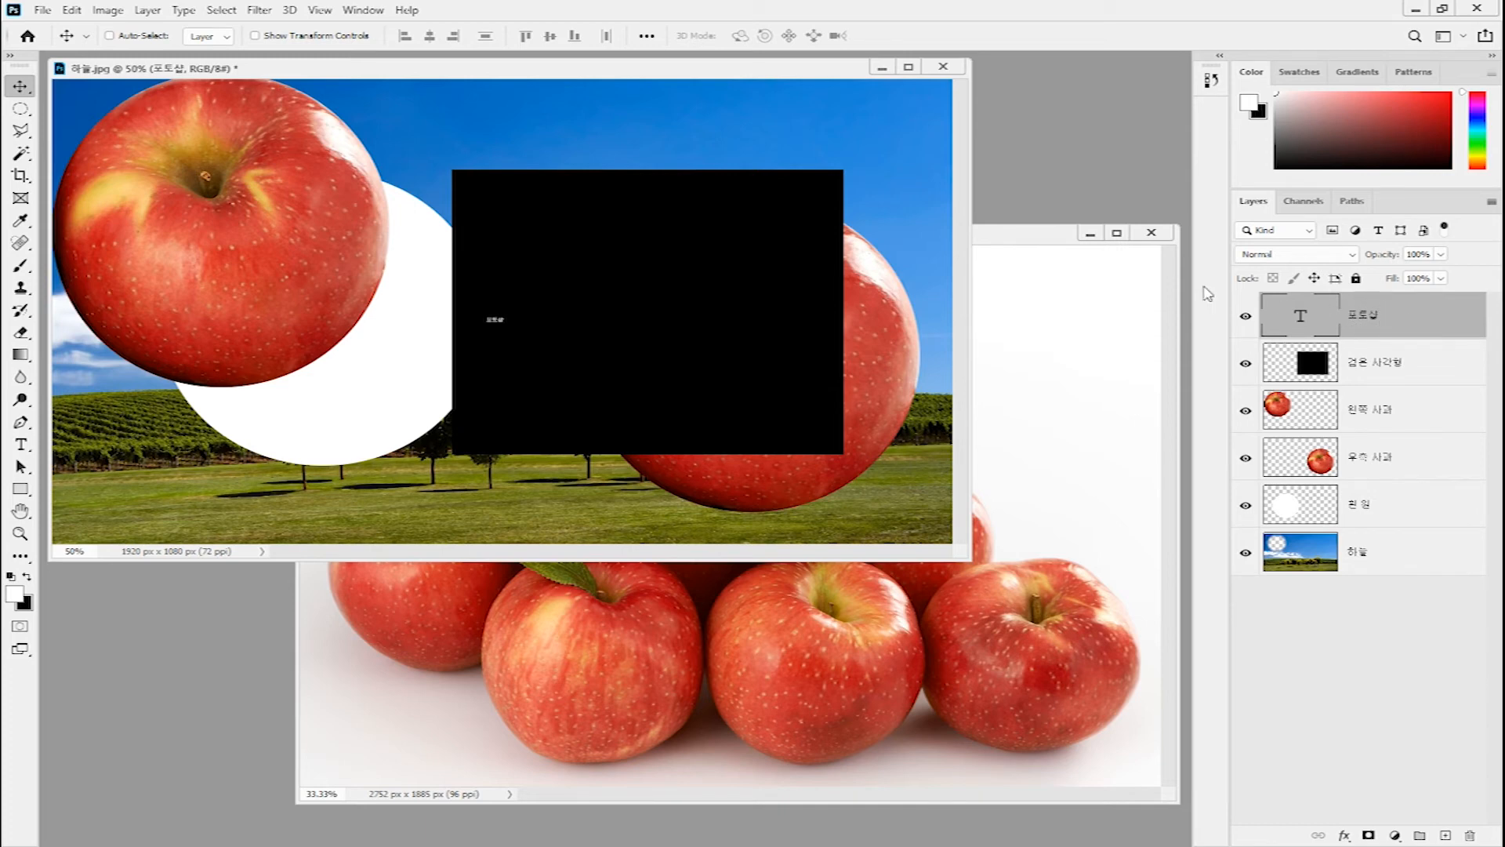
# - Change the font of the 포토샵 text to Adobe 고딕 Std
pyautogui.doubleClick(1303, 322)
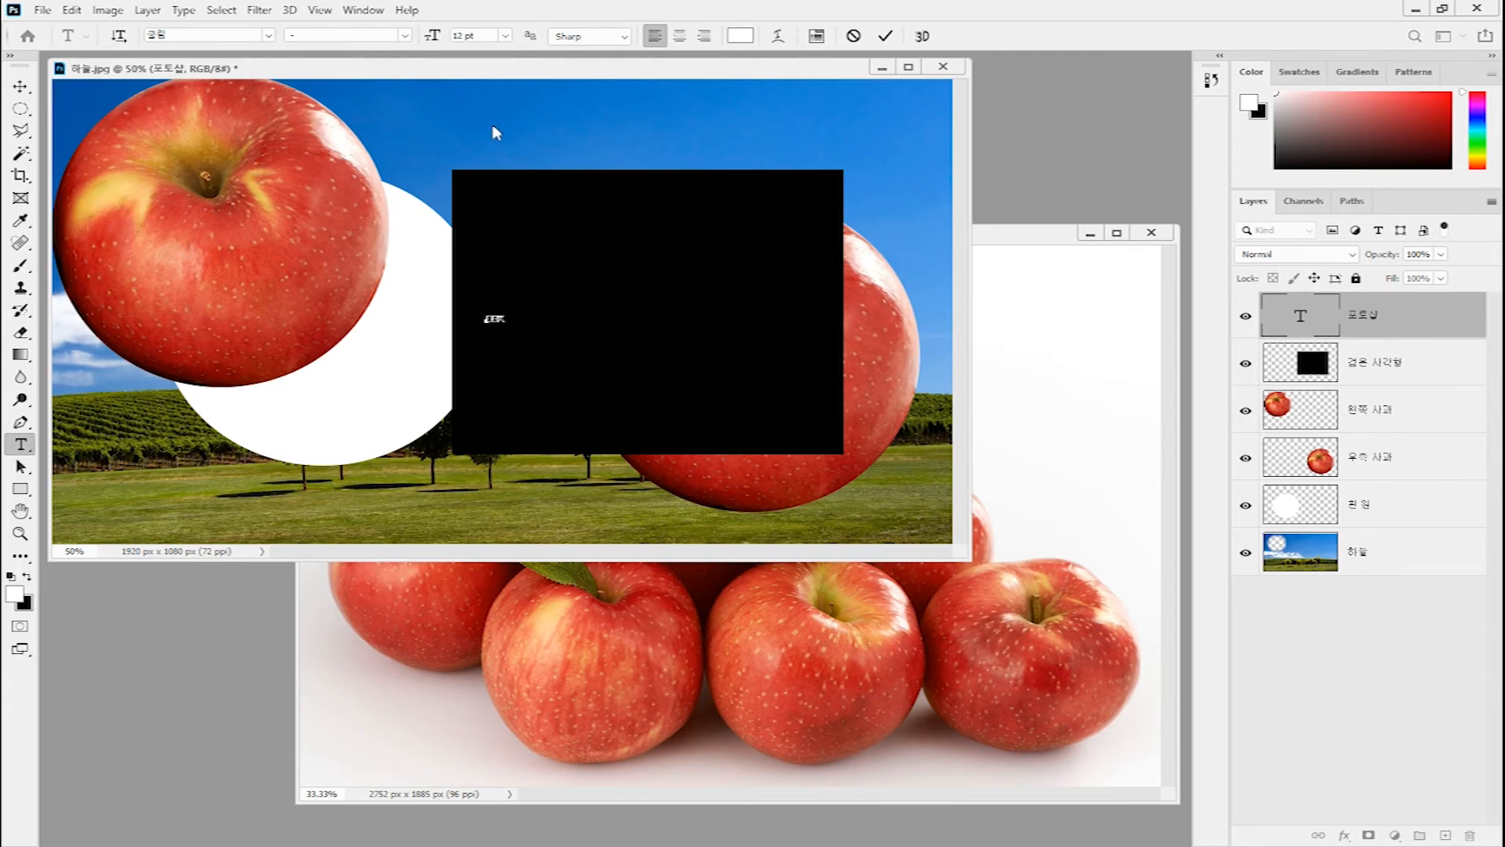
pyautogui.click(269, 35)
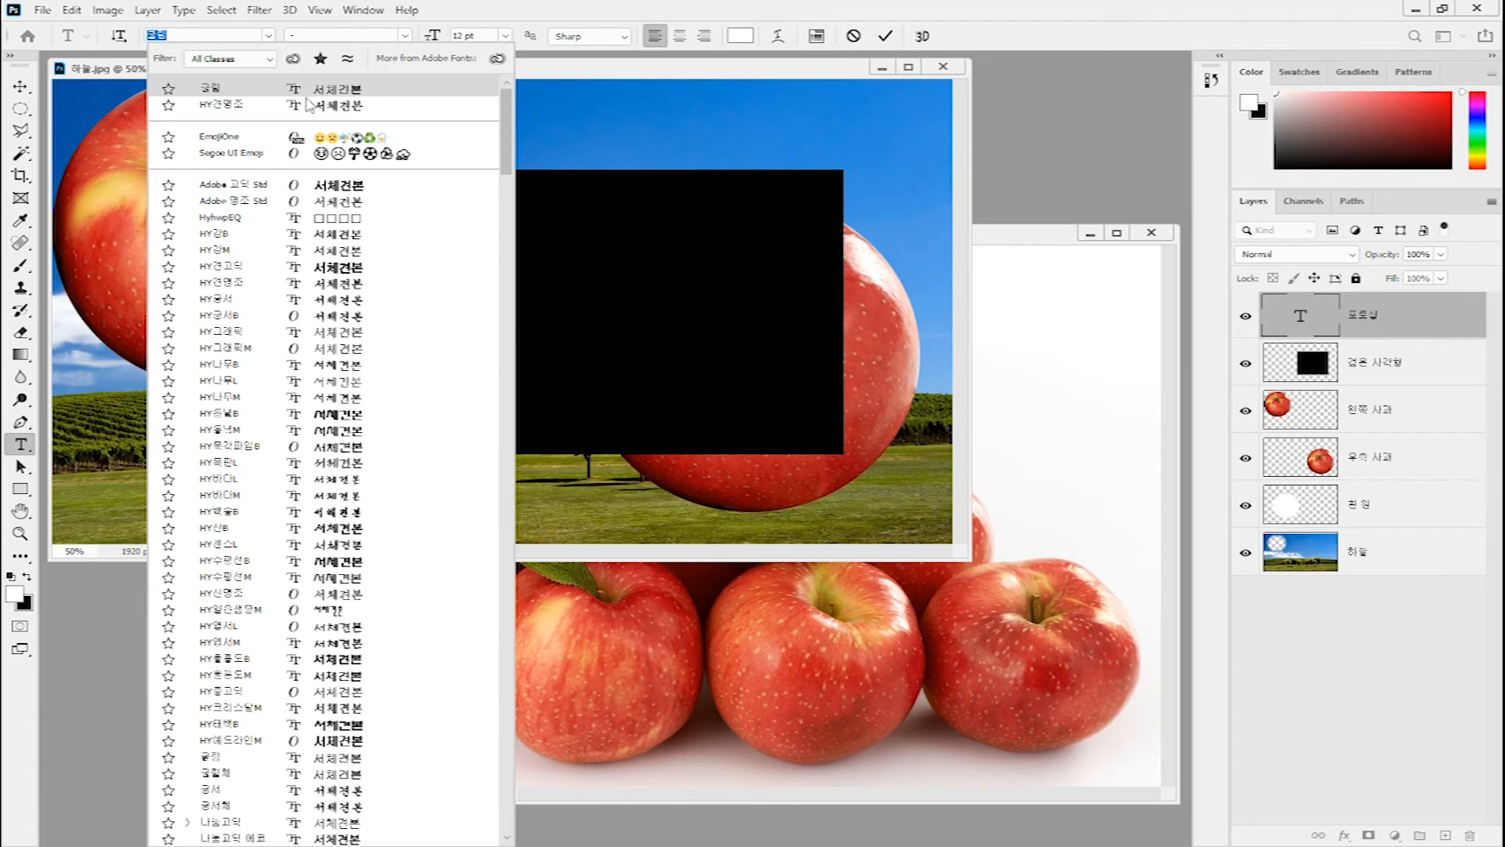
pyautogui.click(353, 191)
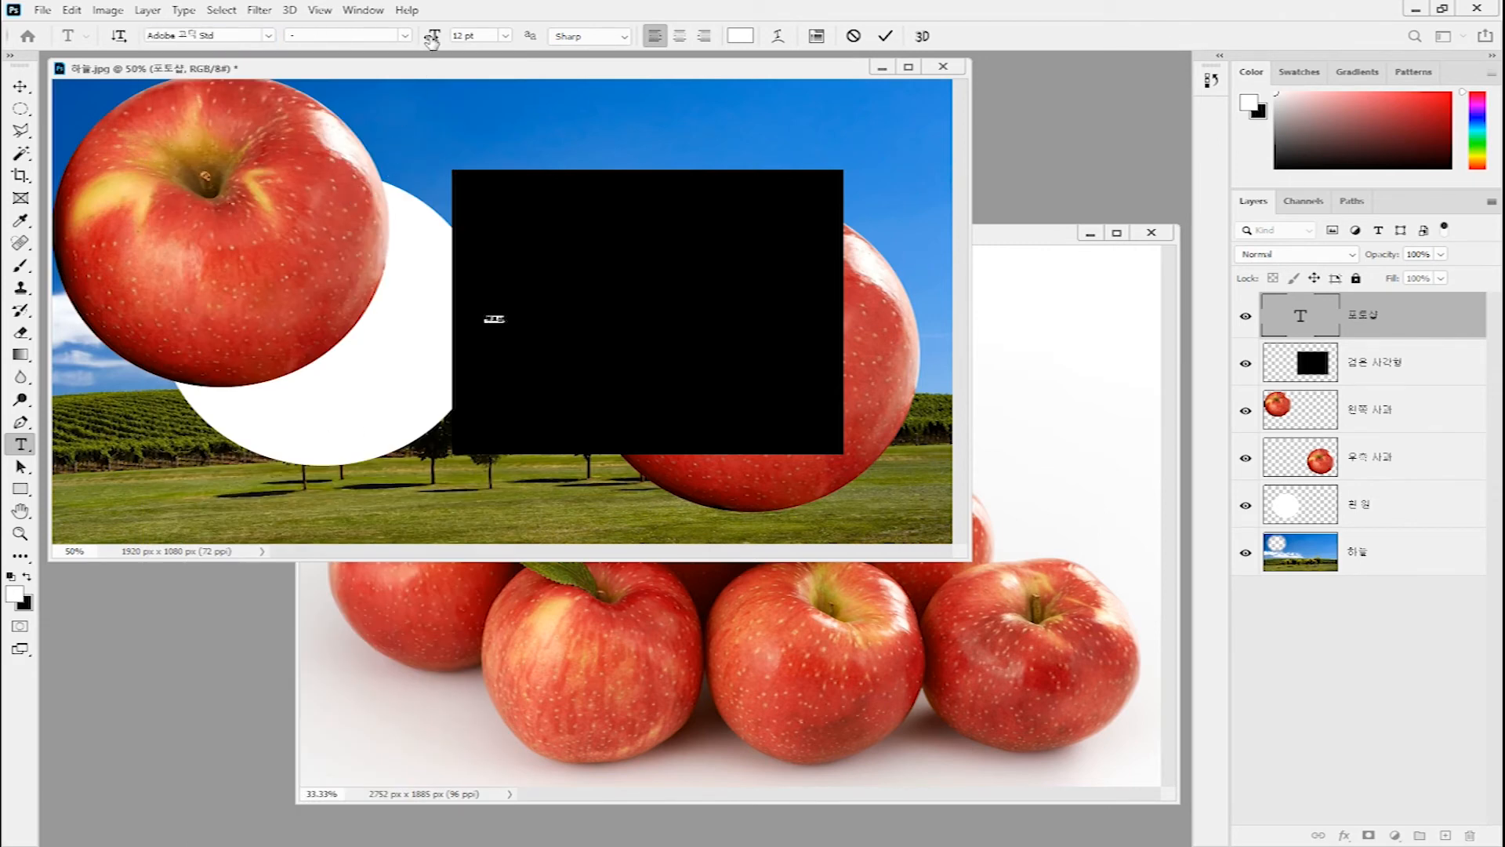
# - Enlarge the 포토샵 text to 148 pt, trying 70 pt and 72 pt on the way
pyautogui.click(490, 36)
pyautogui.write('70')
pyautogui.press('Return')
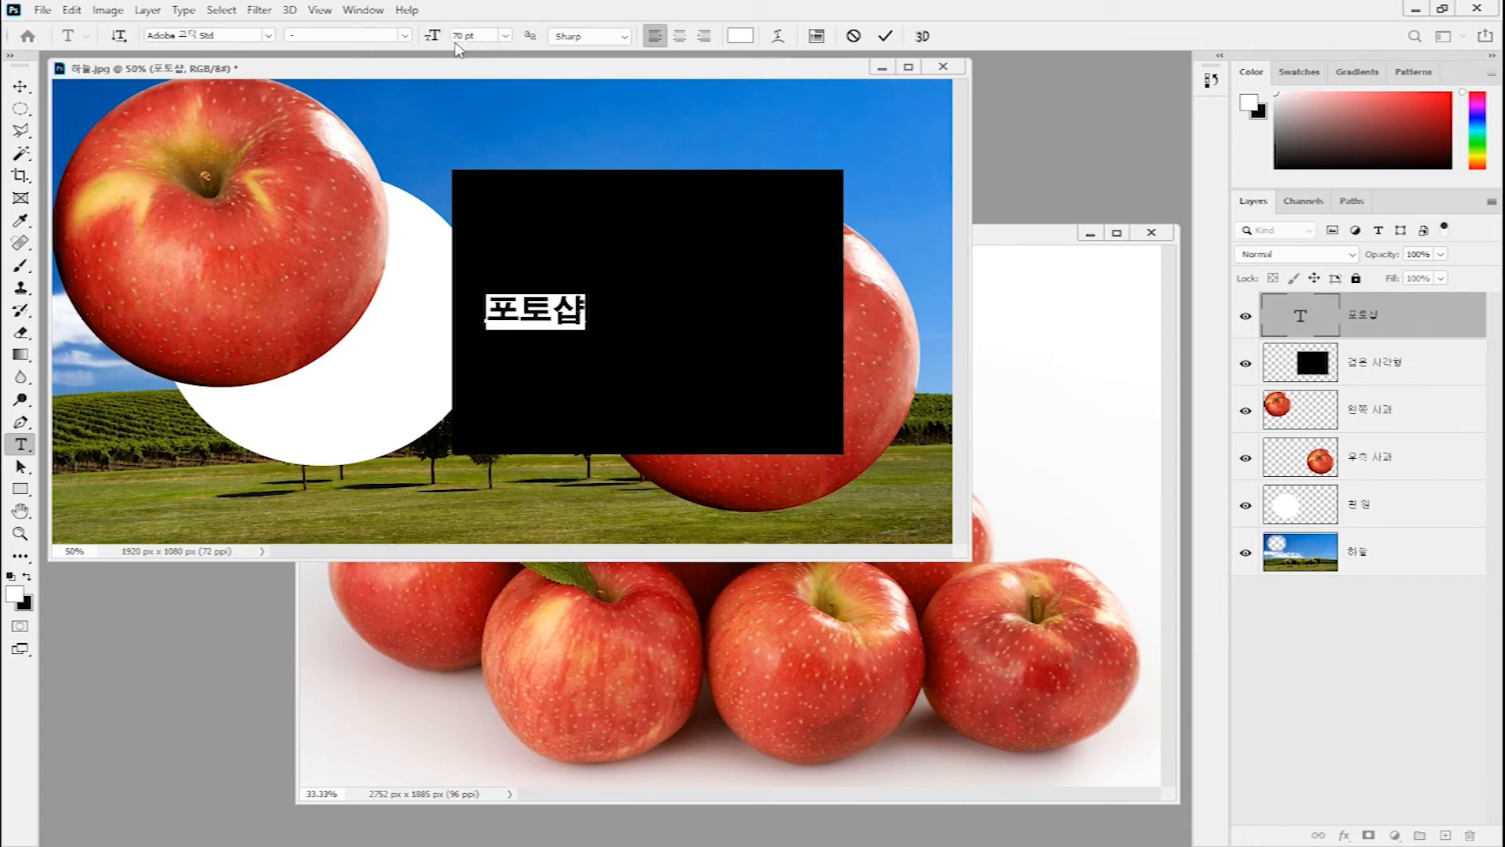
pyautogui.click(507, 37)
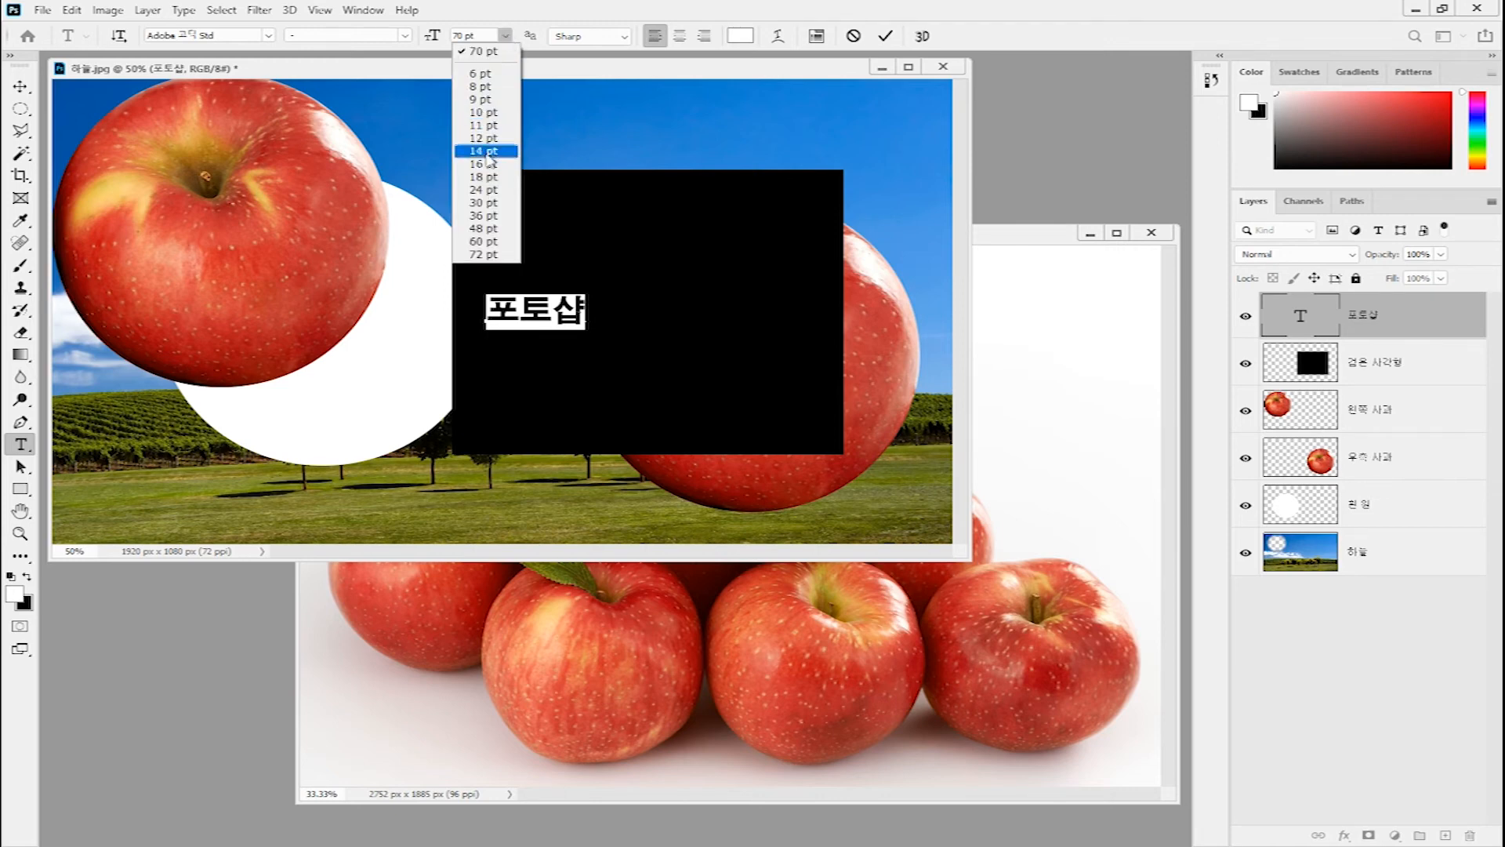
pyautogui.click(491, 255)
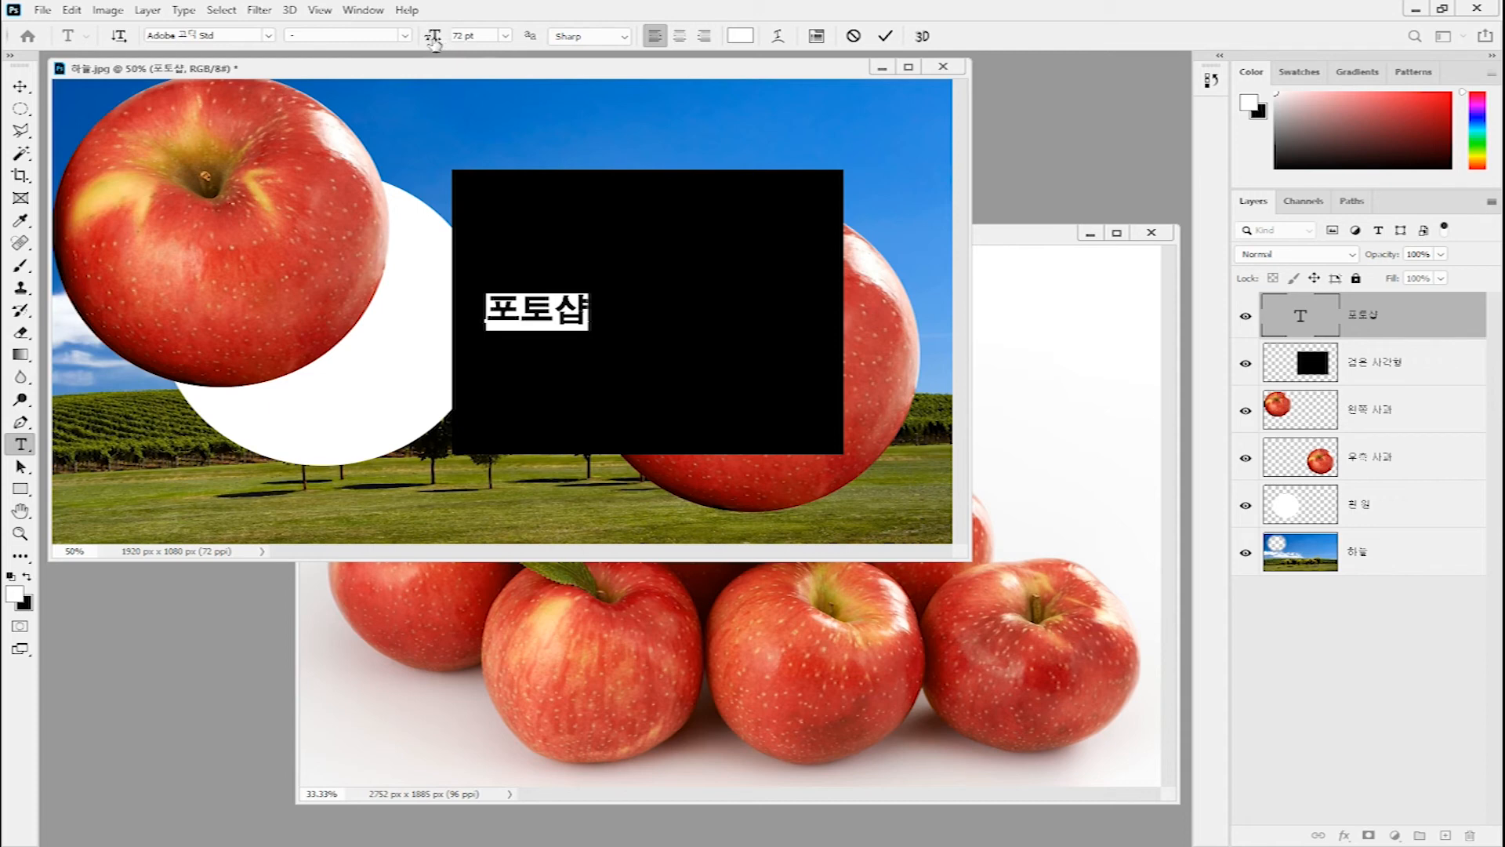
pyautogui.moveTo(435, 39); pyautogui.dragTo(509, 35)
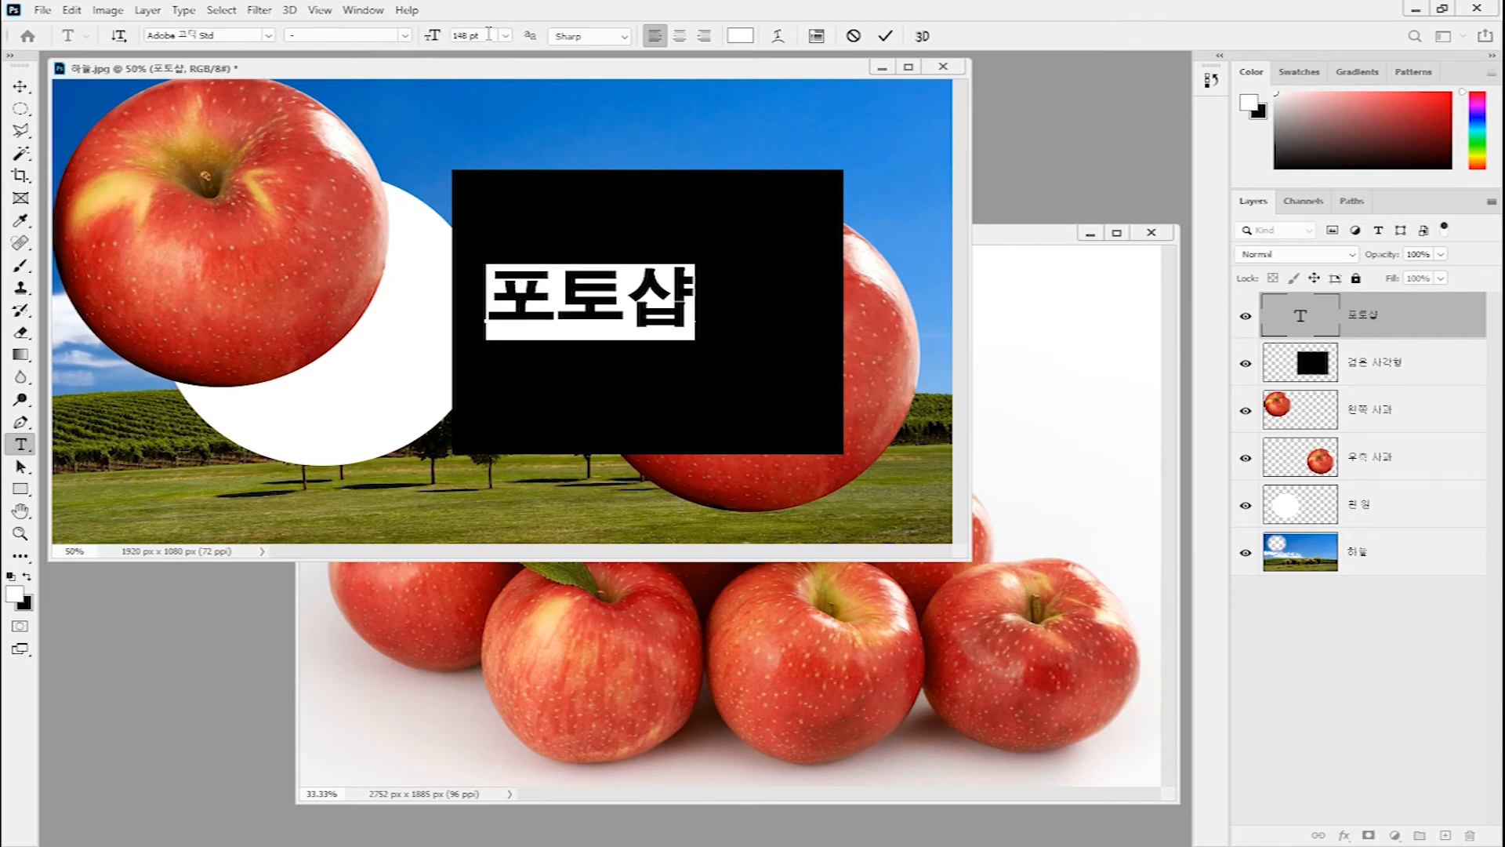
# - Color the 포토샵 text yellow (#fff000) and finish editing it
pyautogui.click(740, 36)
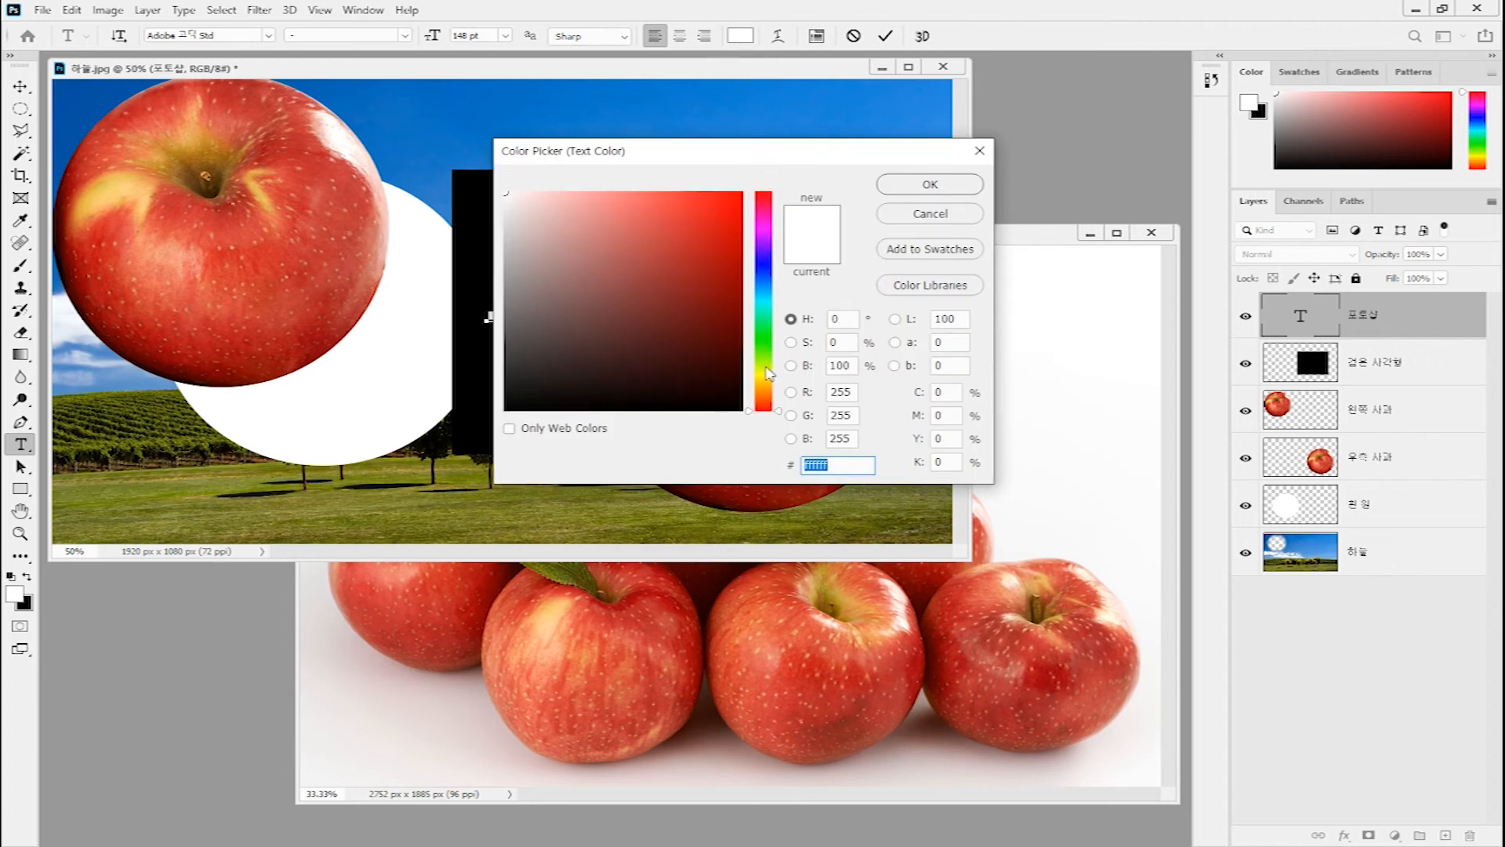
pyautogui.click(764, 378)
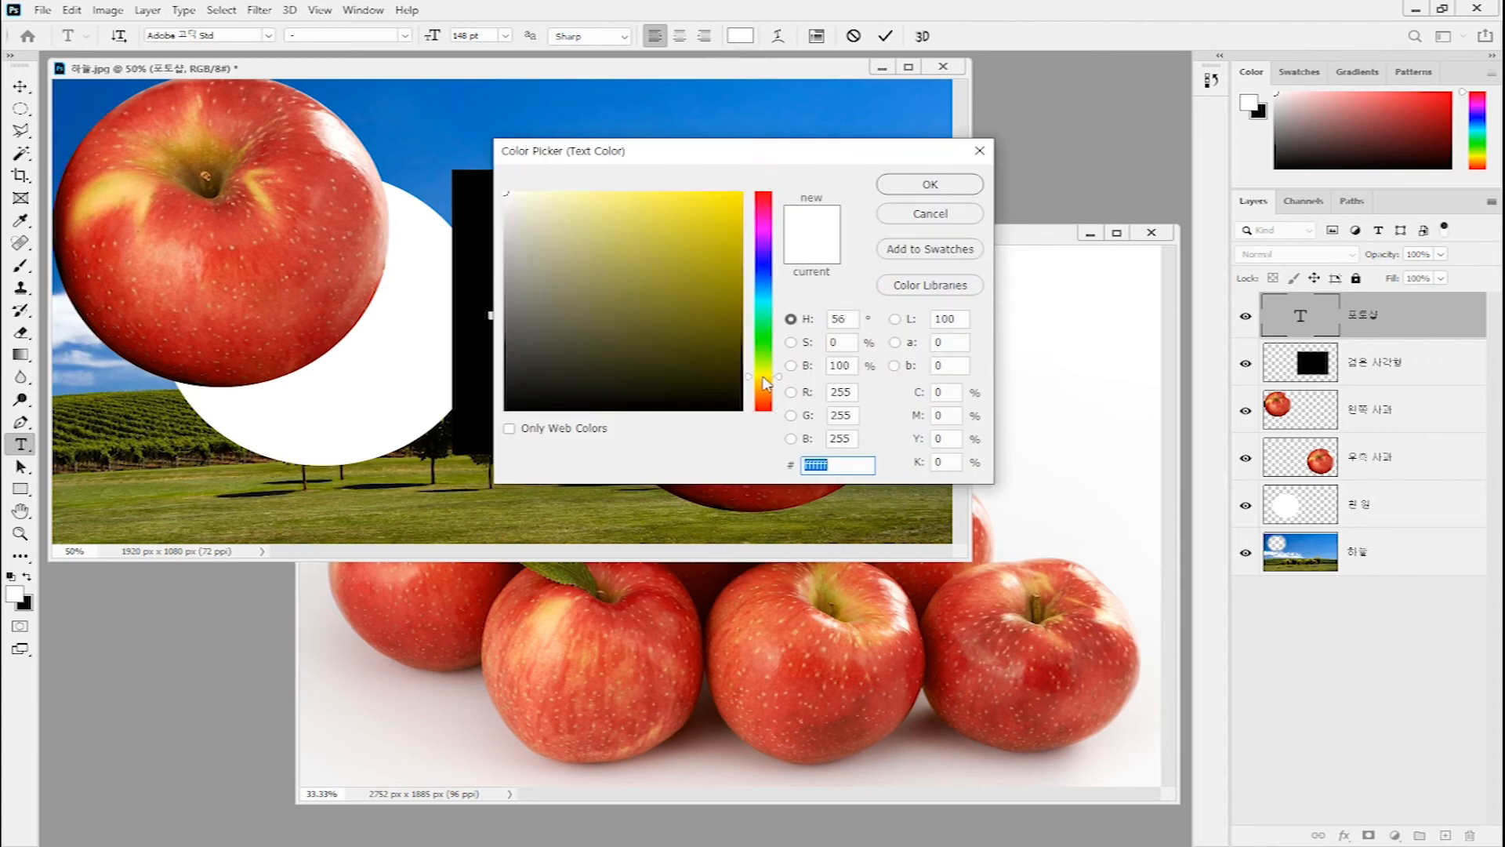
pyautogui.click(741, 193)
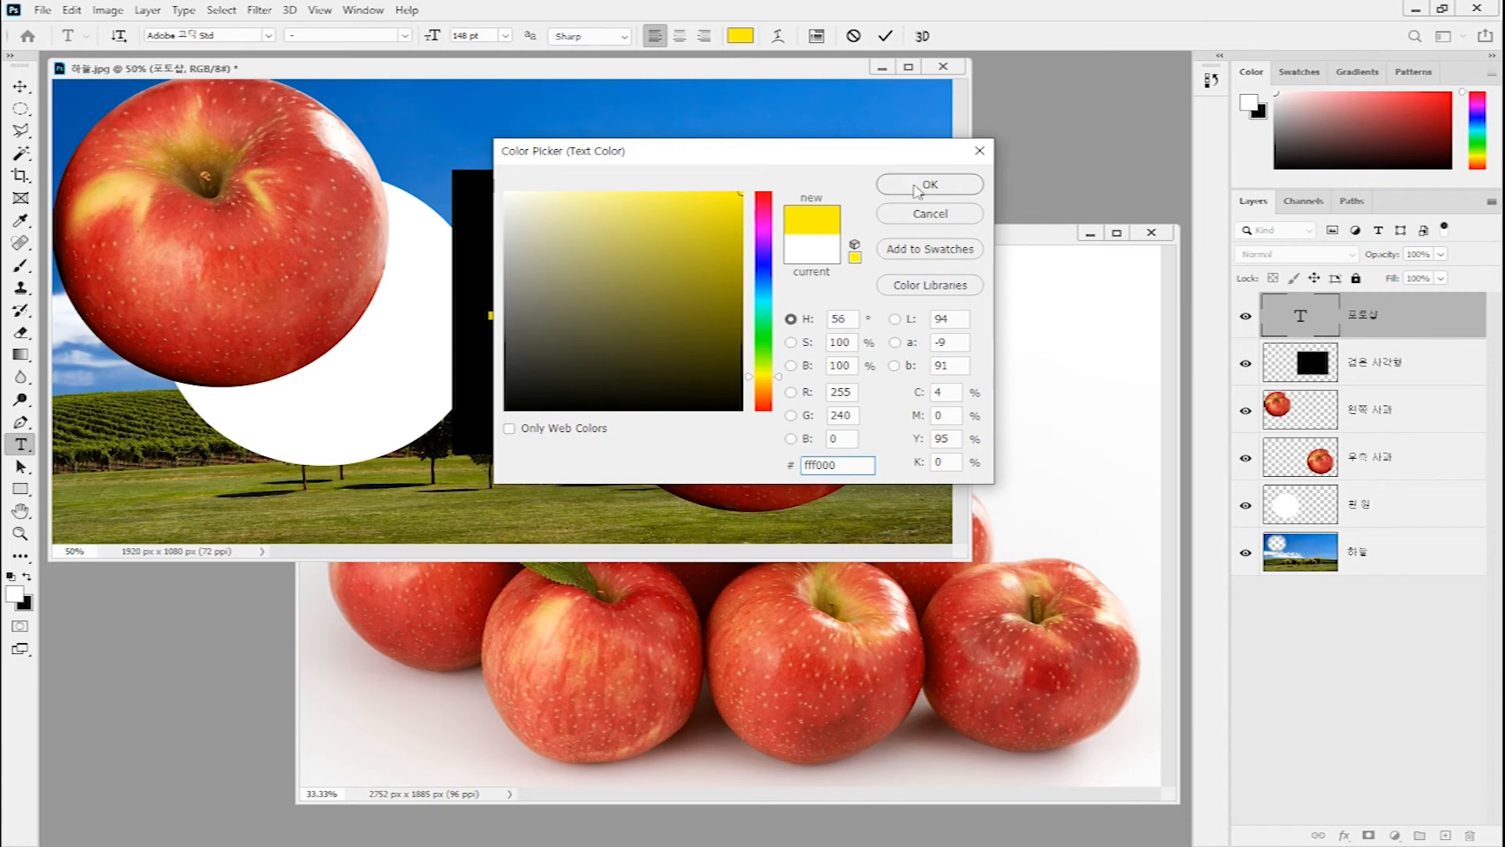
pyautogui.click(918, 186)
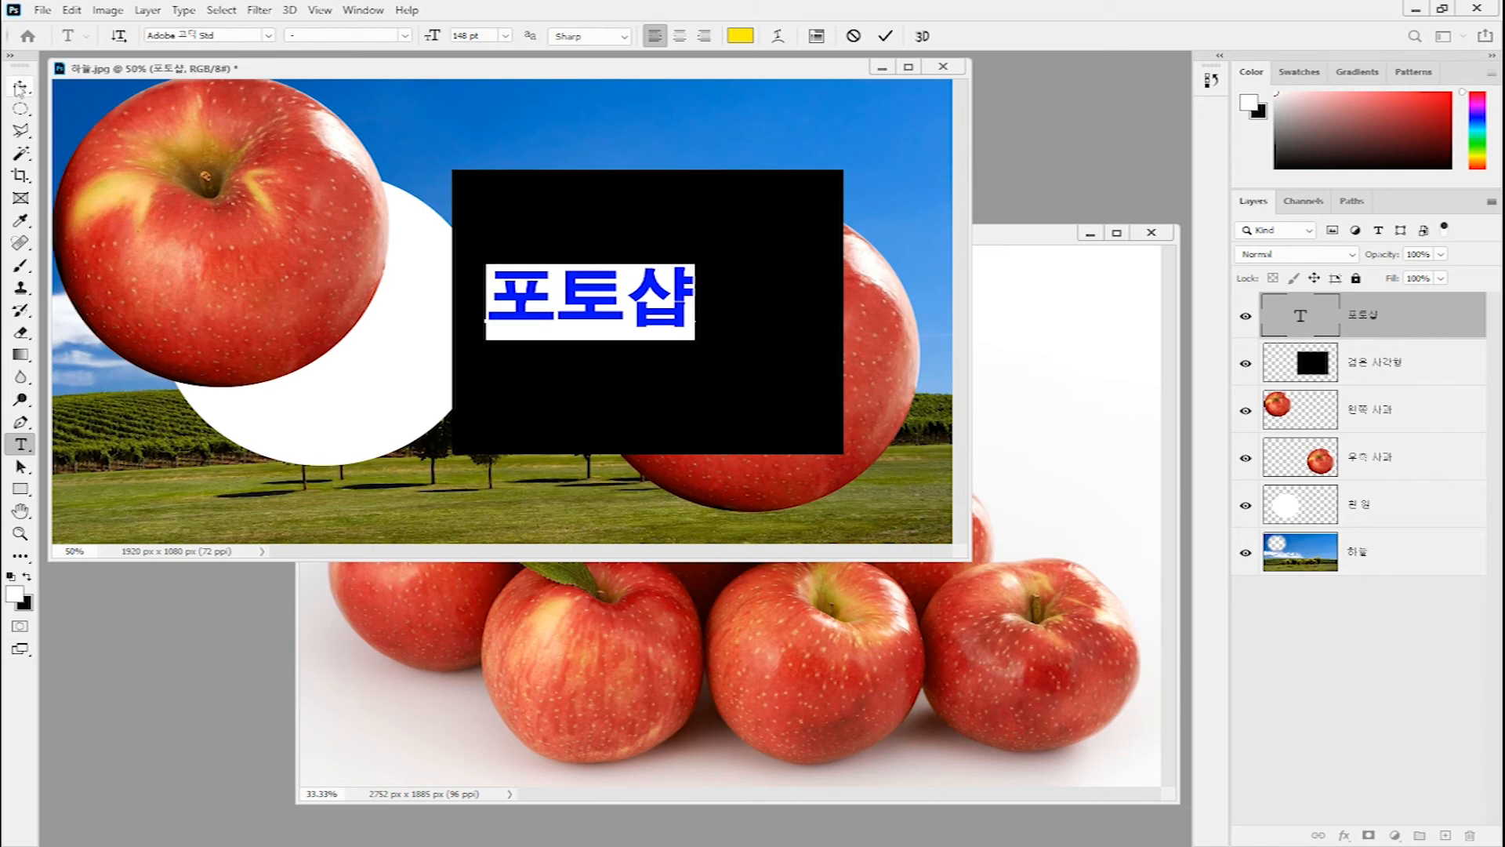
pyautogui.click(20, 88)
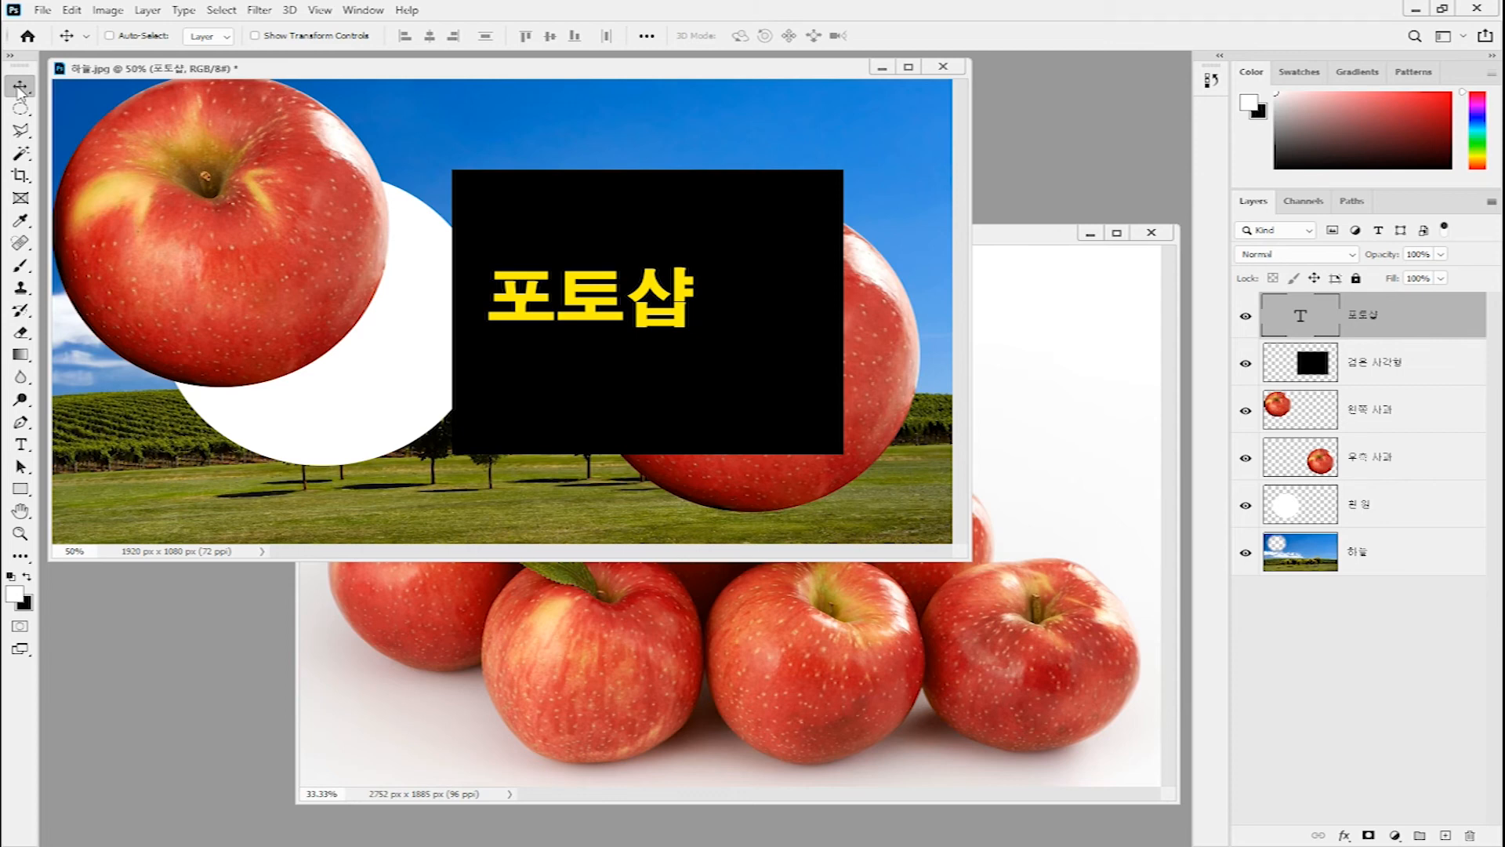
# - Duplicate the 왼쪽 사과 layer as 복제 홍옥 and move the copy down and right so it sits partly behind the black rectangle
pyautogui.rightClick(1372, 413)
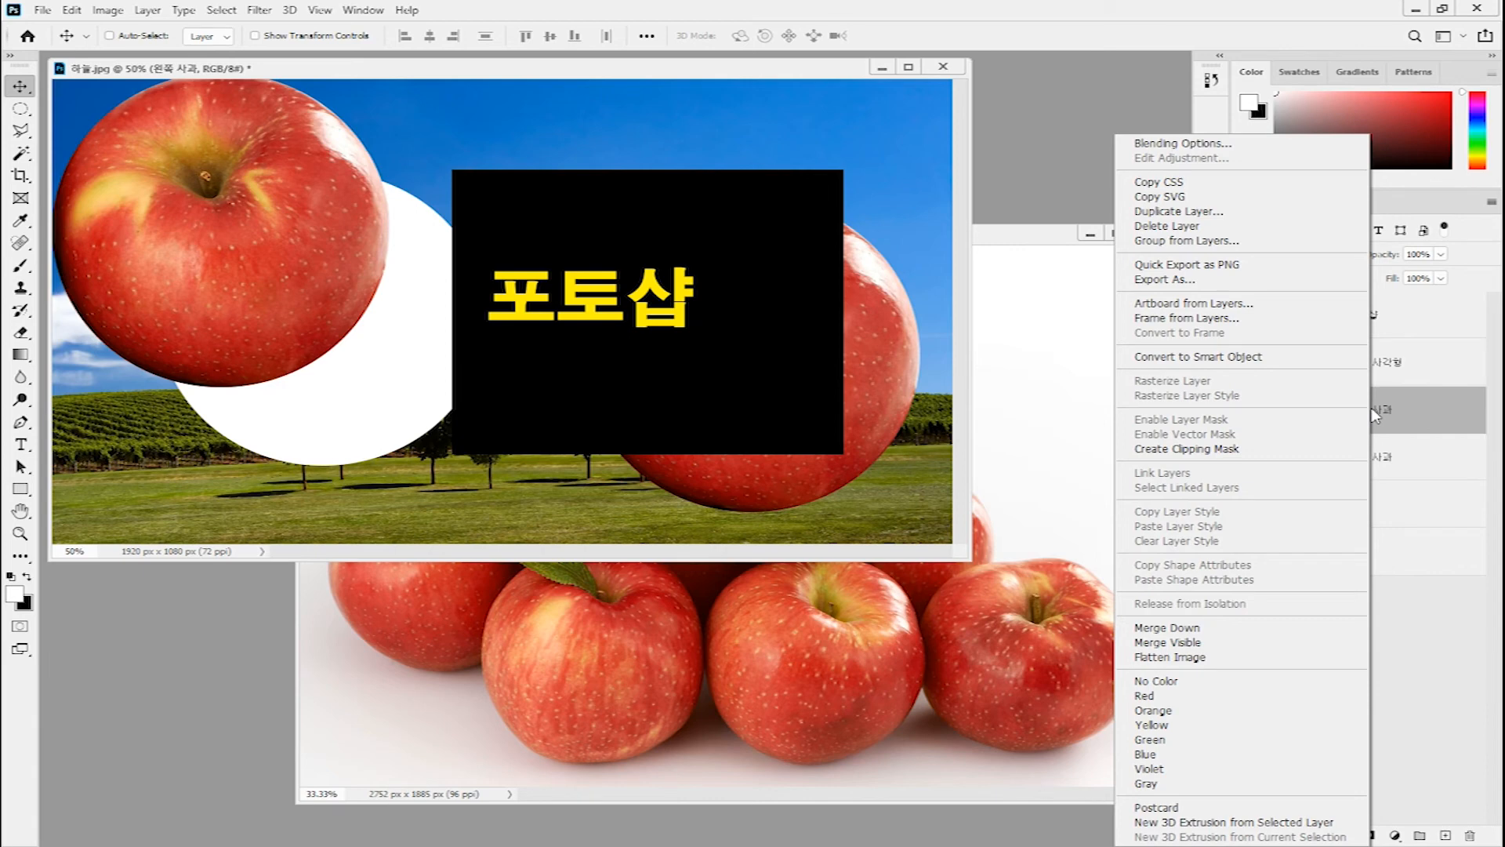
pyautogui.click(1211, 212)
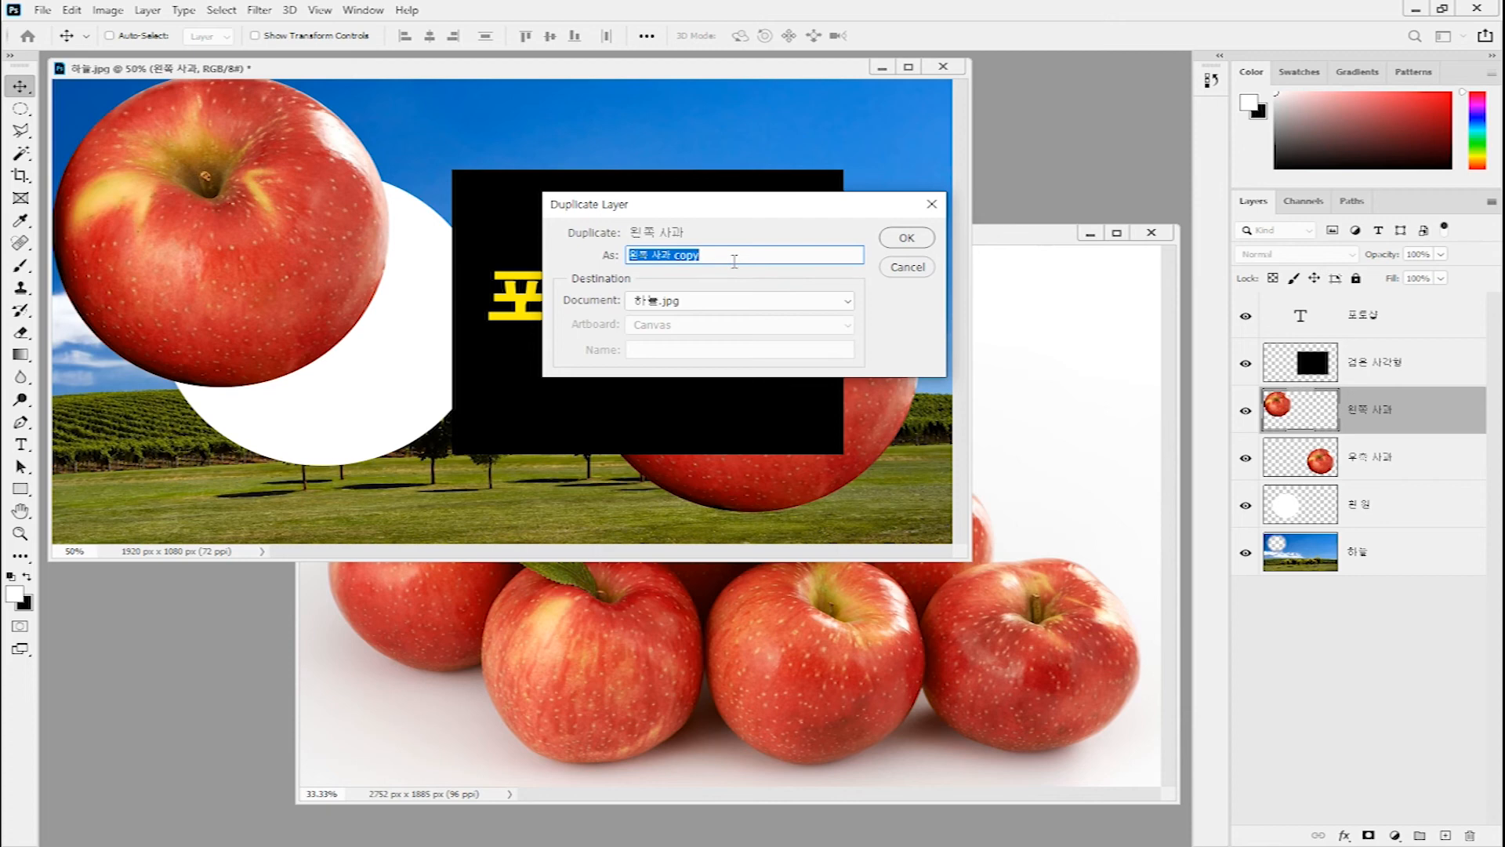
pyautogui.write('ㅇㅈㅔ 홍옥')
pyautogui.click(898, 239)
pyautogui.click(902, 240)
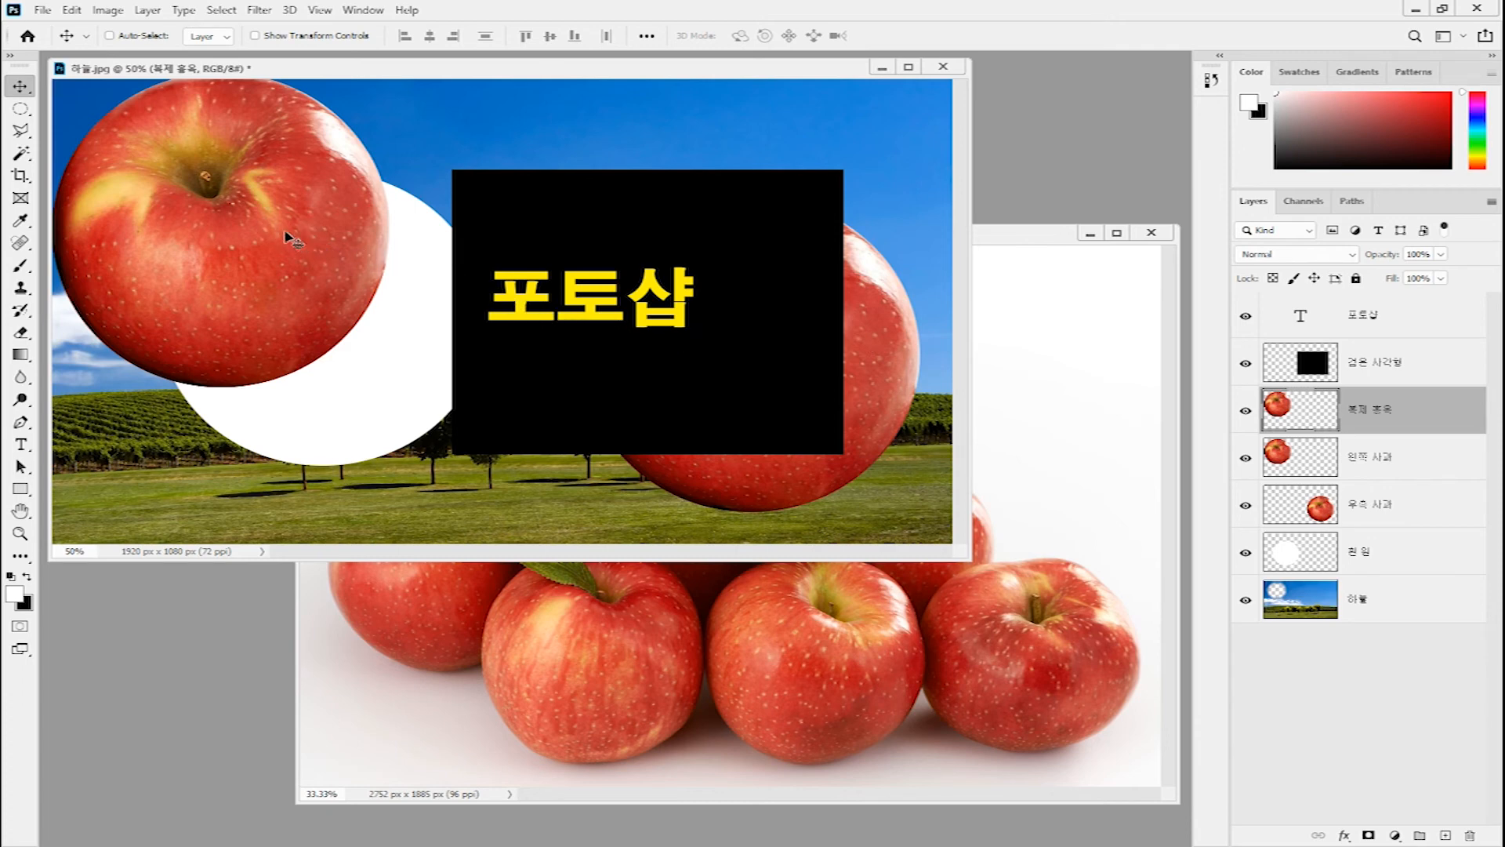
pyautogui.moveTo(317, 238); pyautogui.dragTo(528, 383)
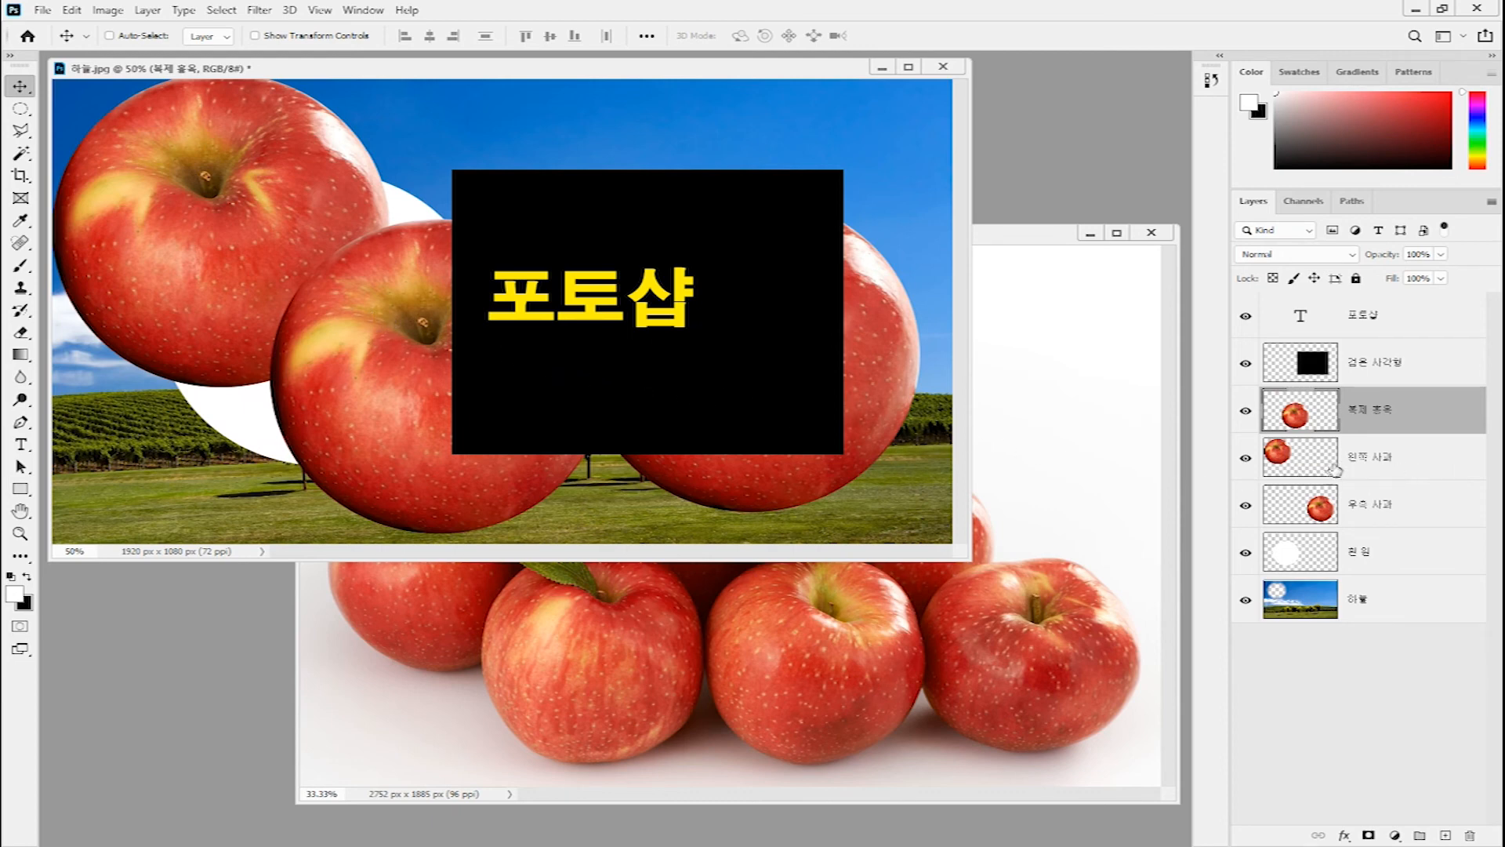
# - Copy an elliptical area around the stem of the 왼쪽 사과 apple to a new layer, and move that piece below the apple
pyautogui.click(1395, 462)
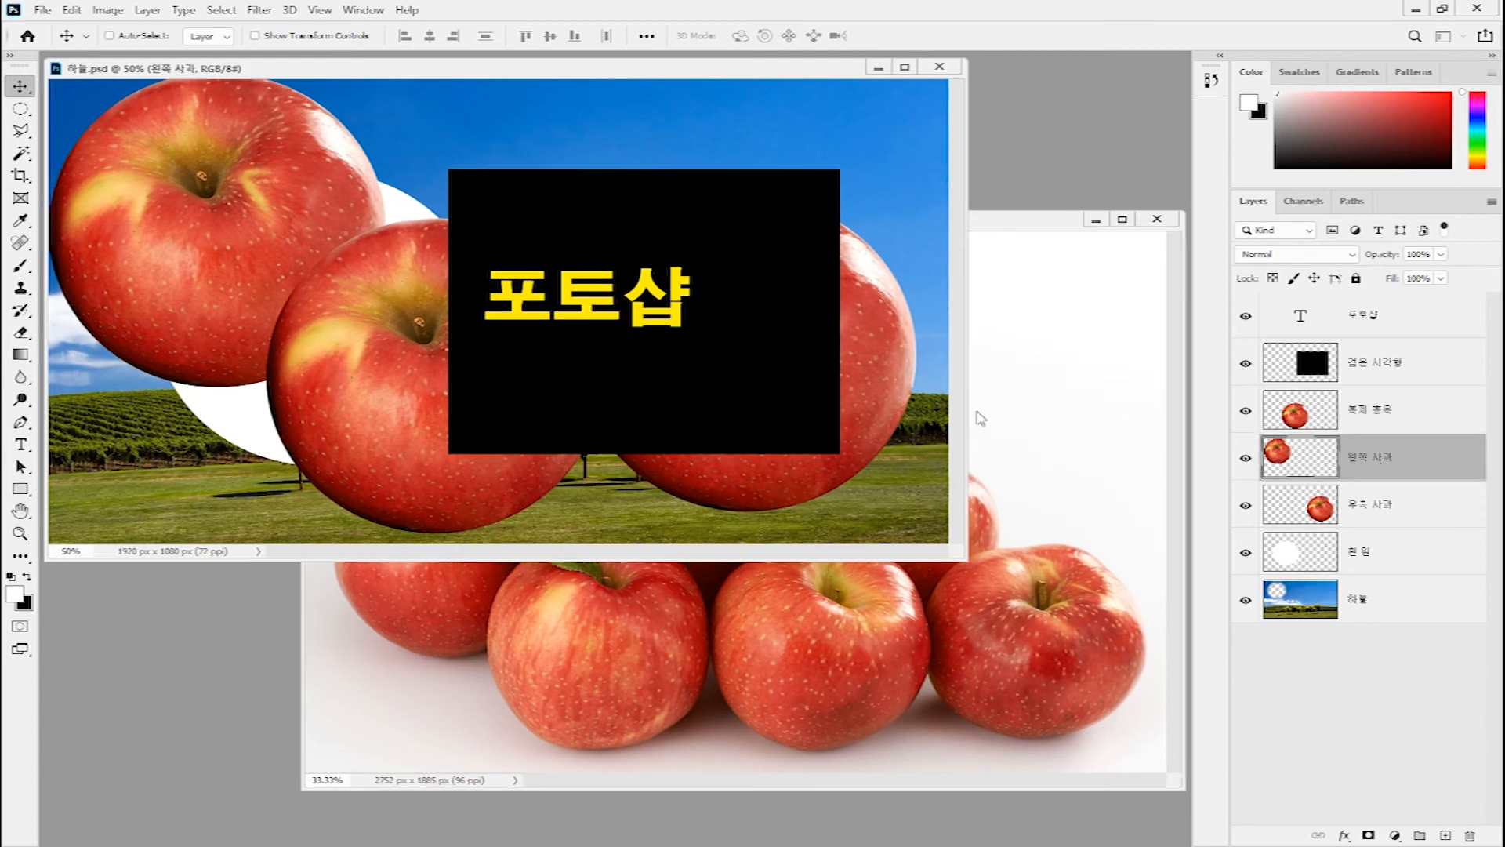
pyautogui.click(23, 112)
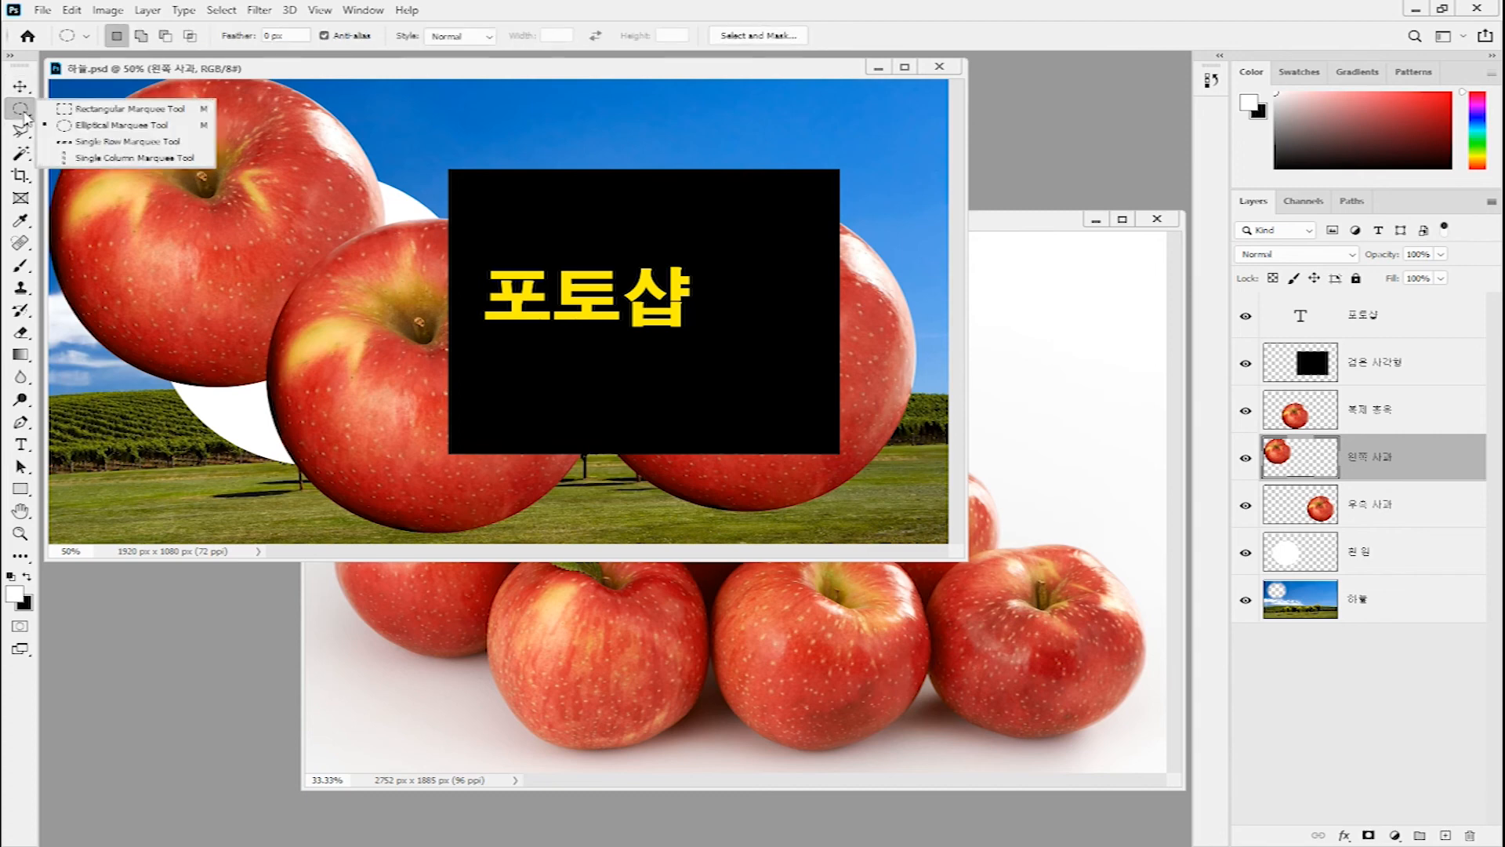
pyautogui.click(102, 127)
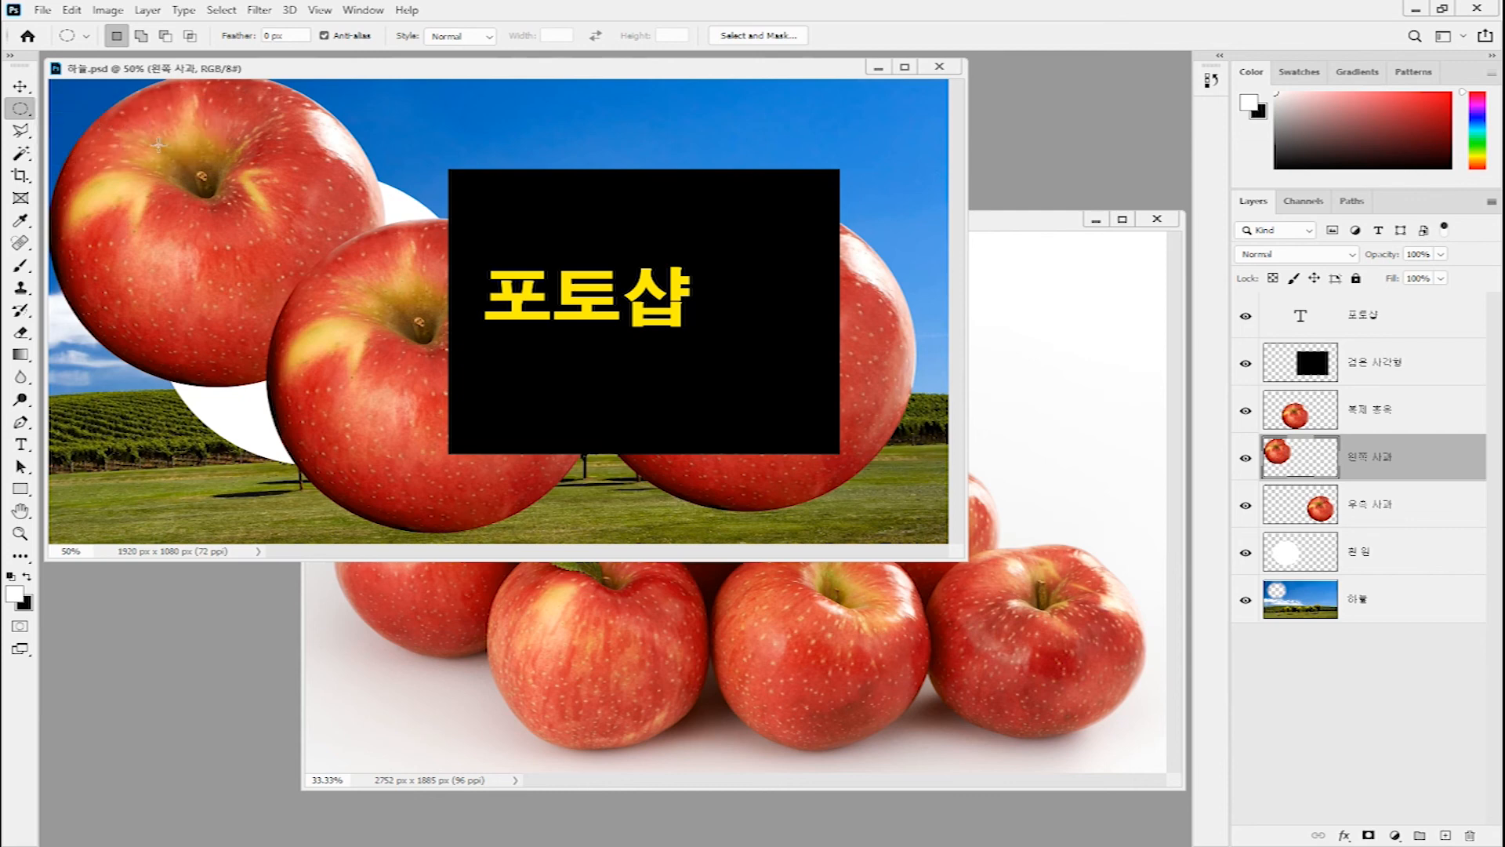
pyautogui.moveTo(120, 112); pyautogui.dragTo(294, 263)
pyautogui.click(149, 10)
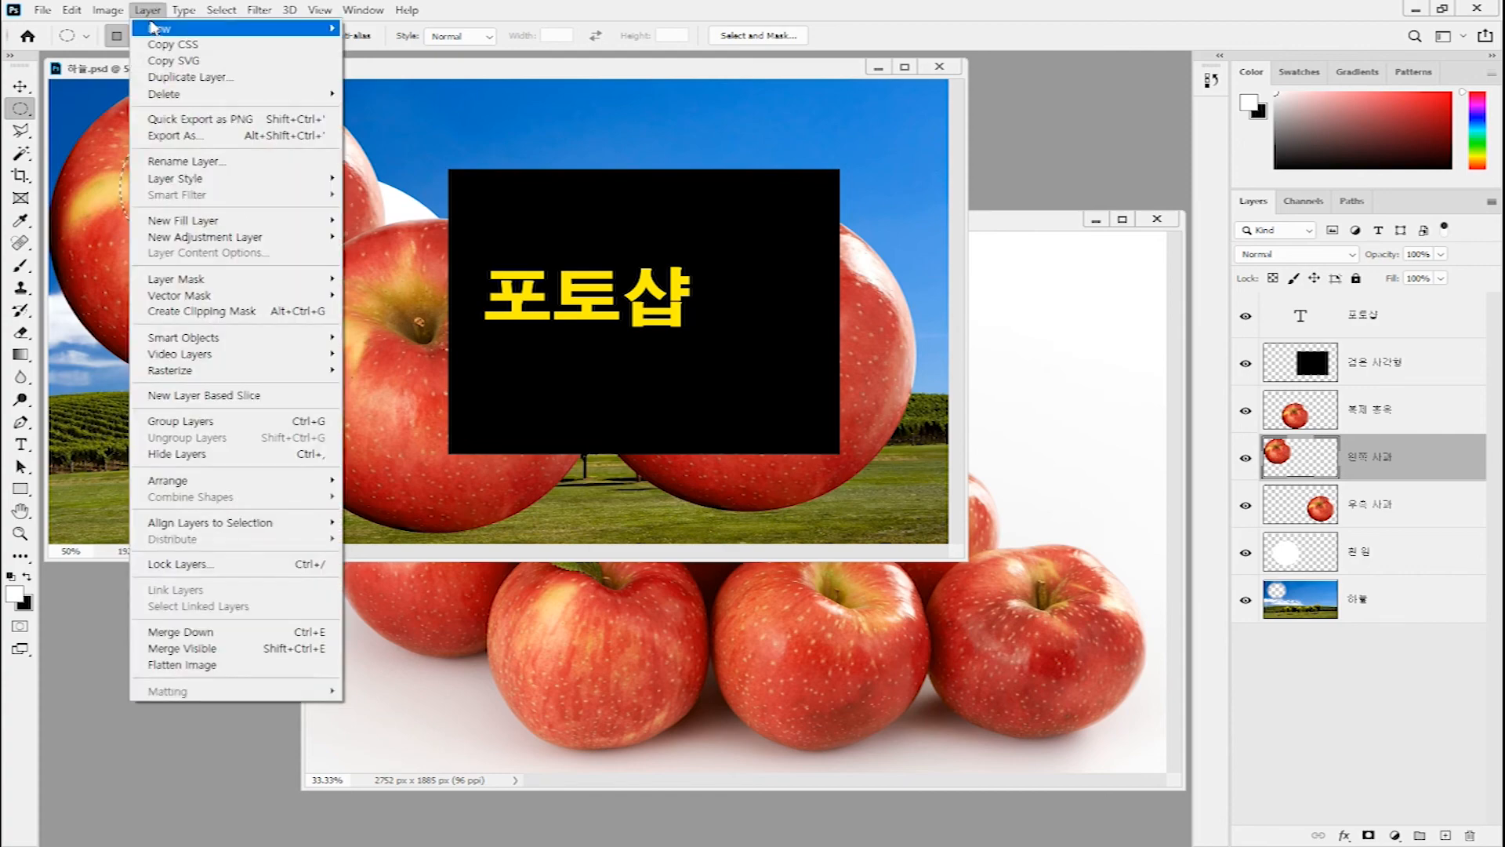
pyautogui.moveTo(156, 29)
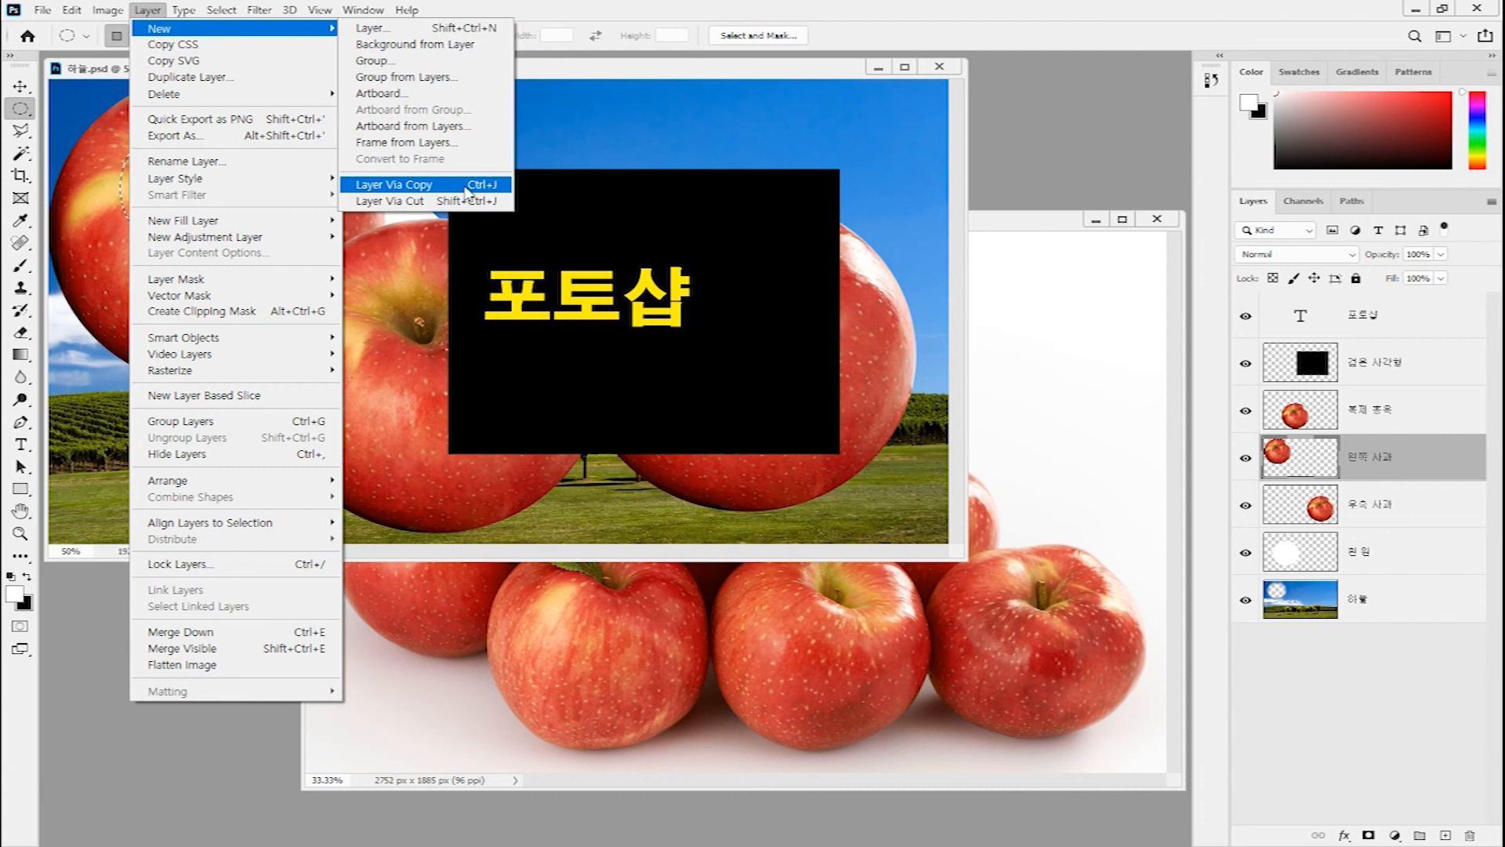
pyautogui.click(468, 188)
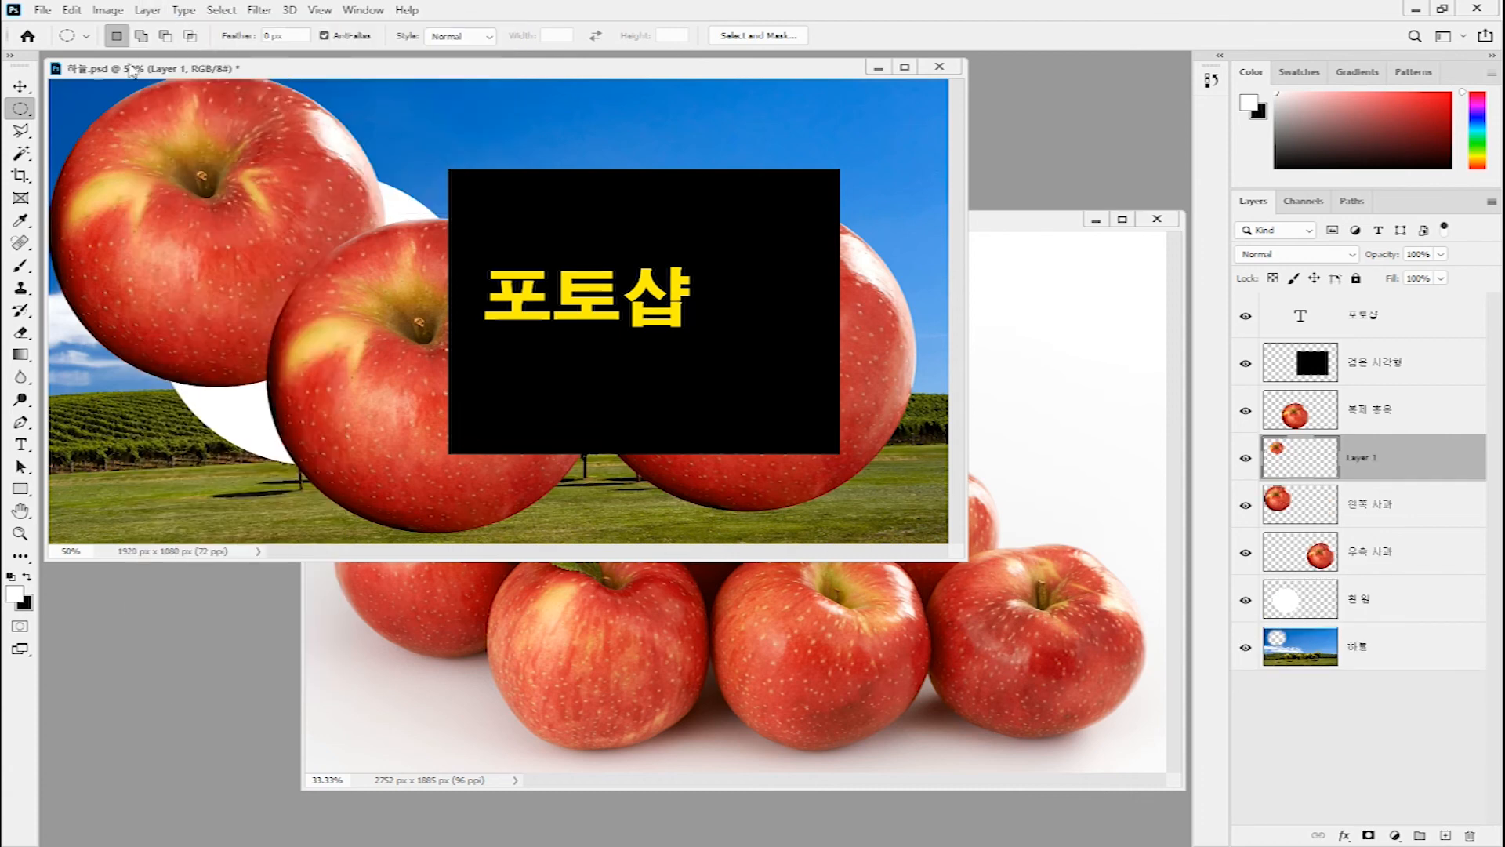
pyautogui.click(21, 88)
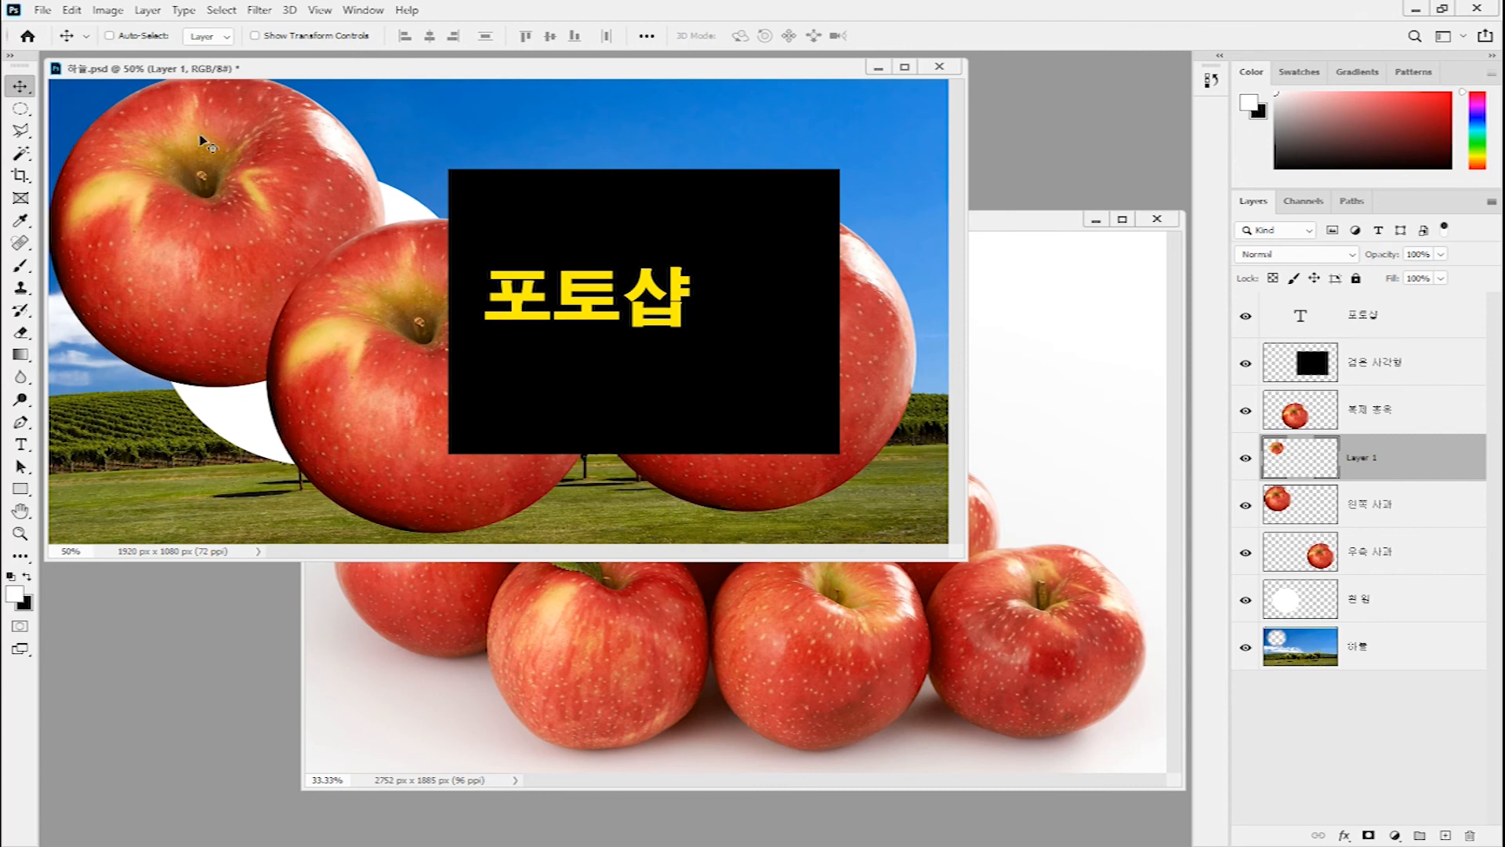
pyautogui.moveTo(230, 202); pyautogui.dragTo(188, 441)
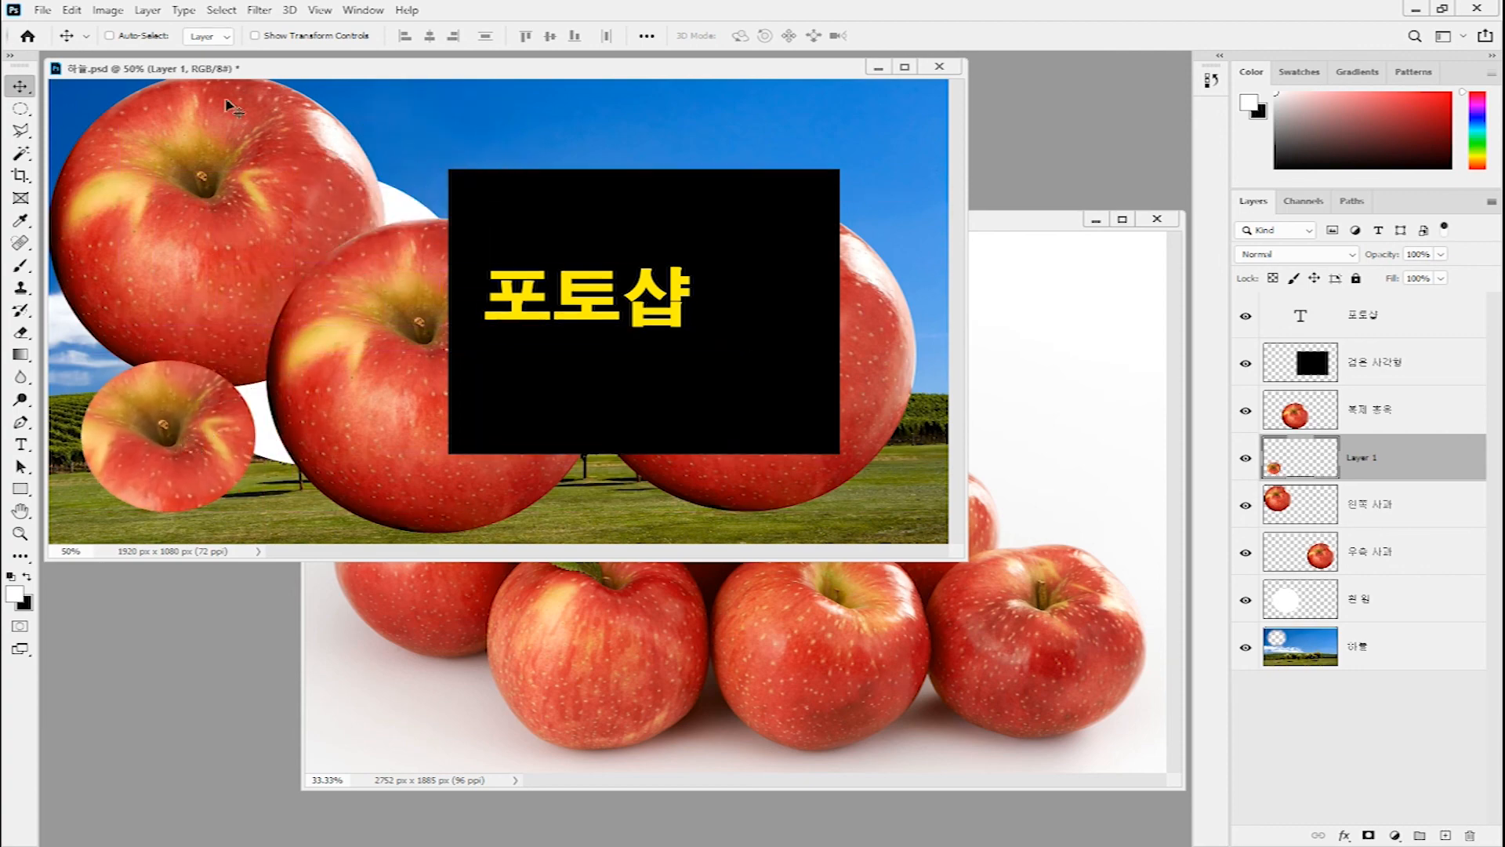
pyautogui.click(147, 10)
pyautogui.moveTo(263, 35)
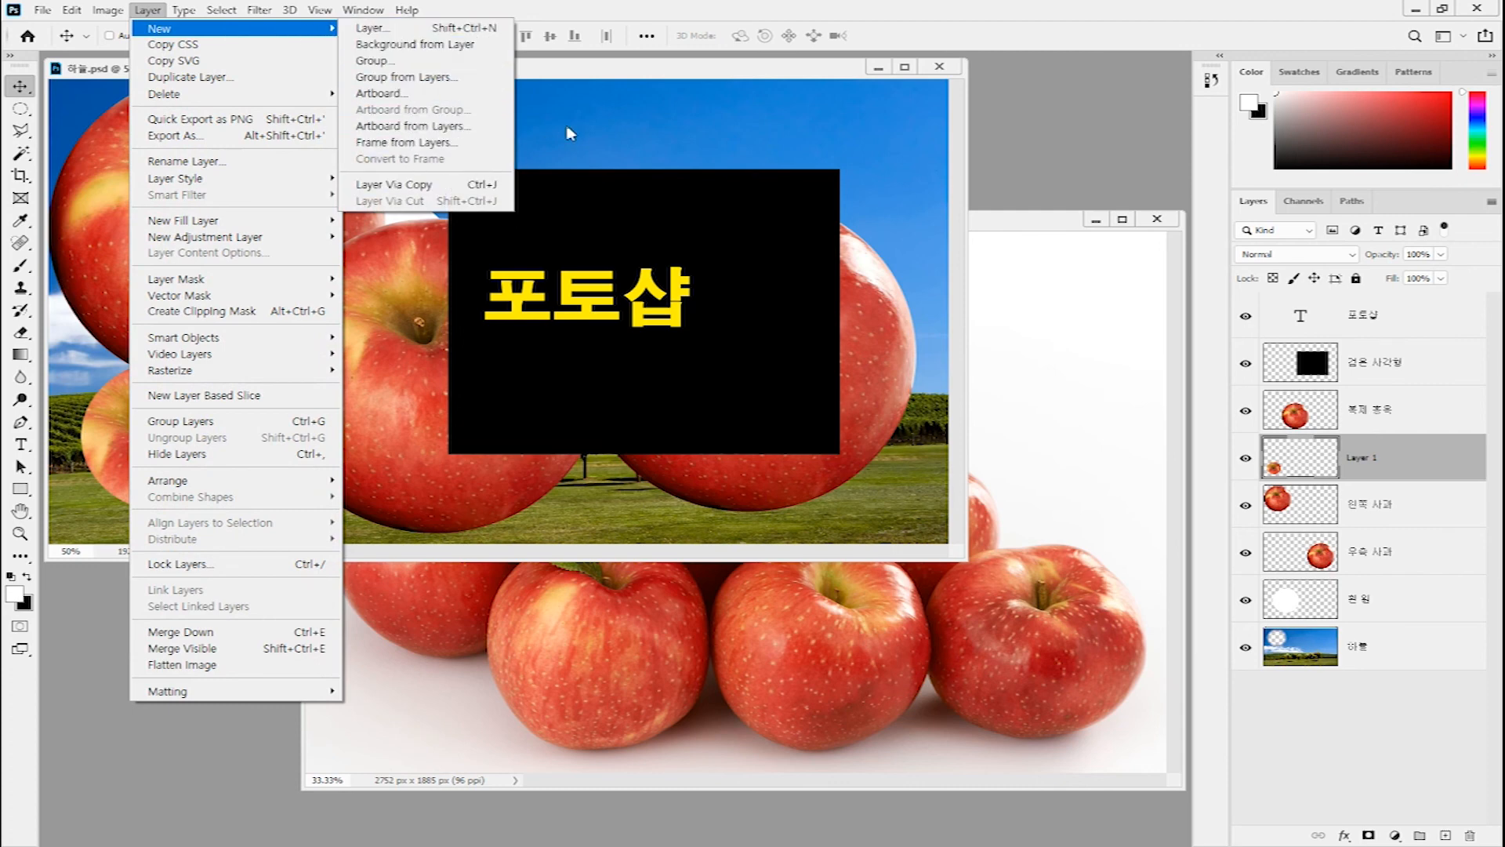
pyautogui.click(610, 77)
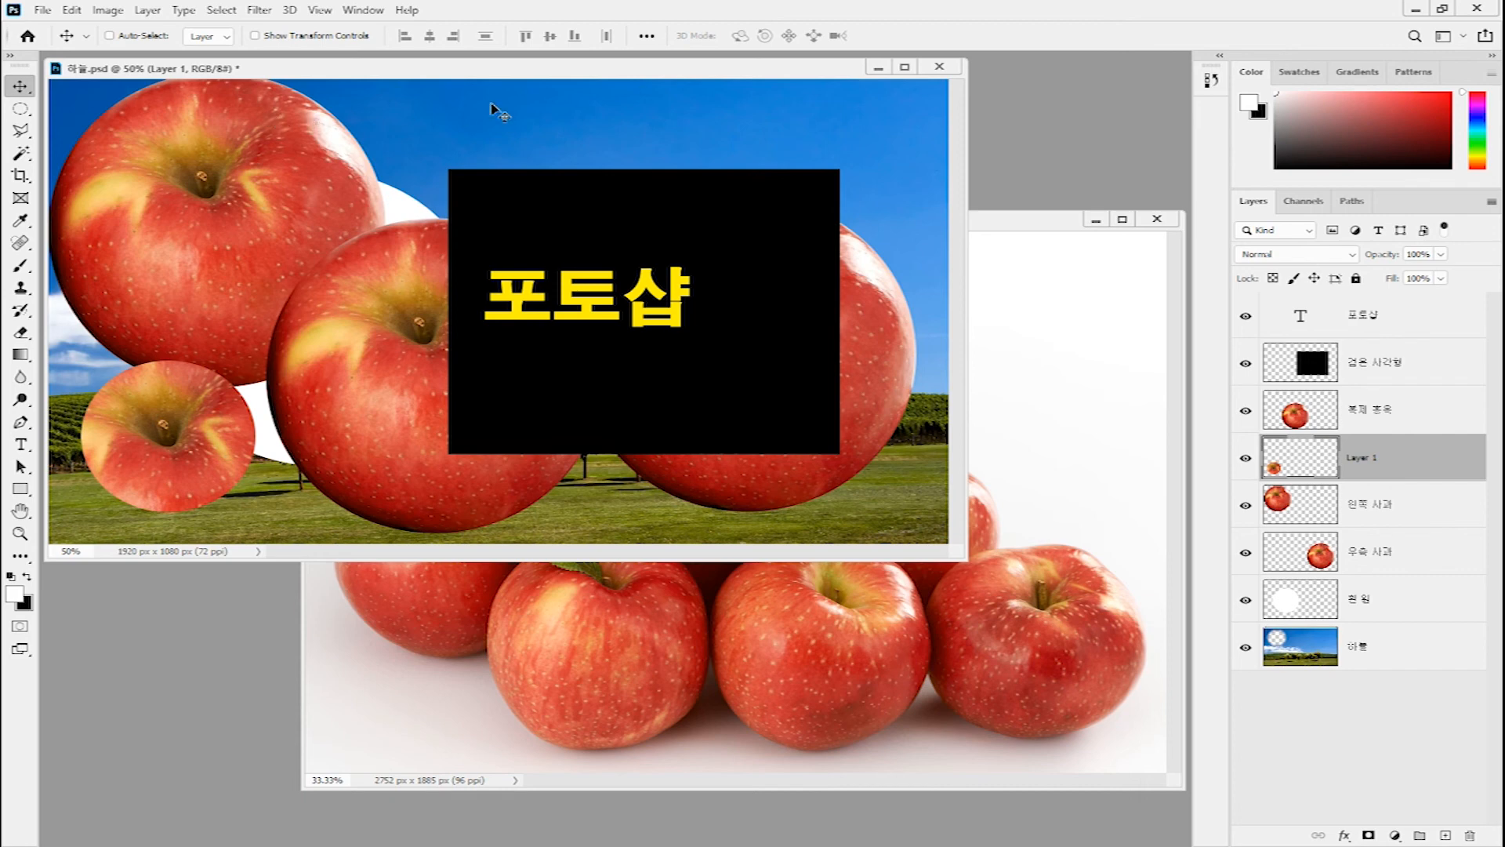
# - Cut a rectangular area around the stem of the 왼쪽 사과 apple to a new layer, and move that piece down slightly to the right
pyautogui.click(1412, 516)
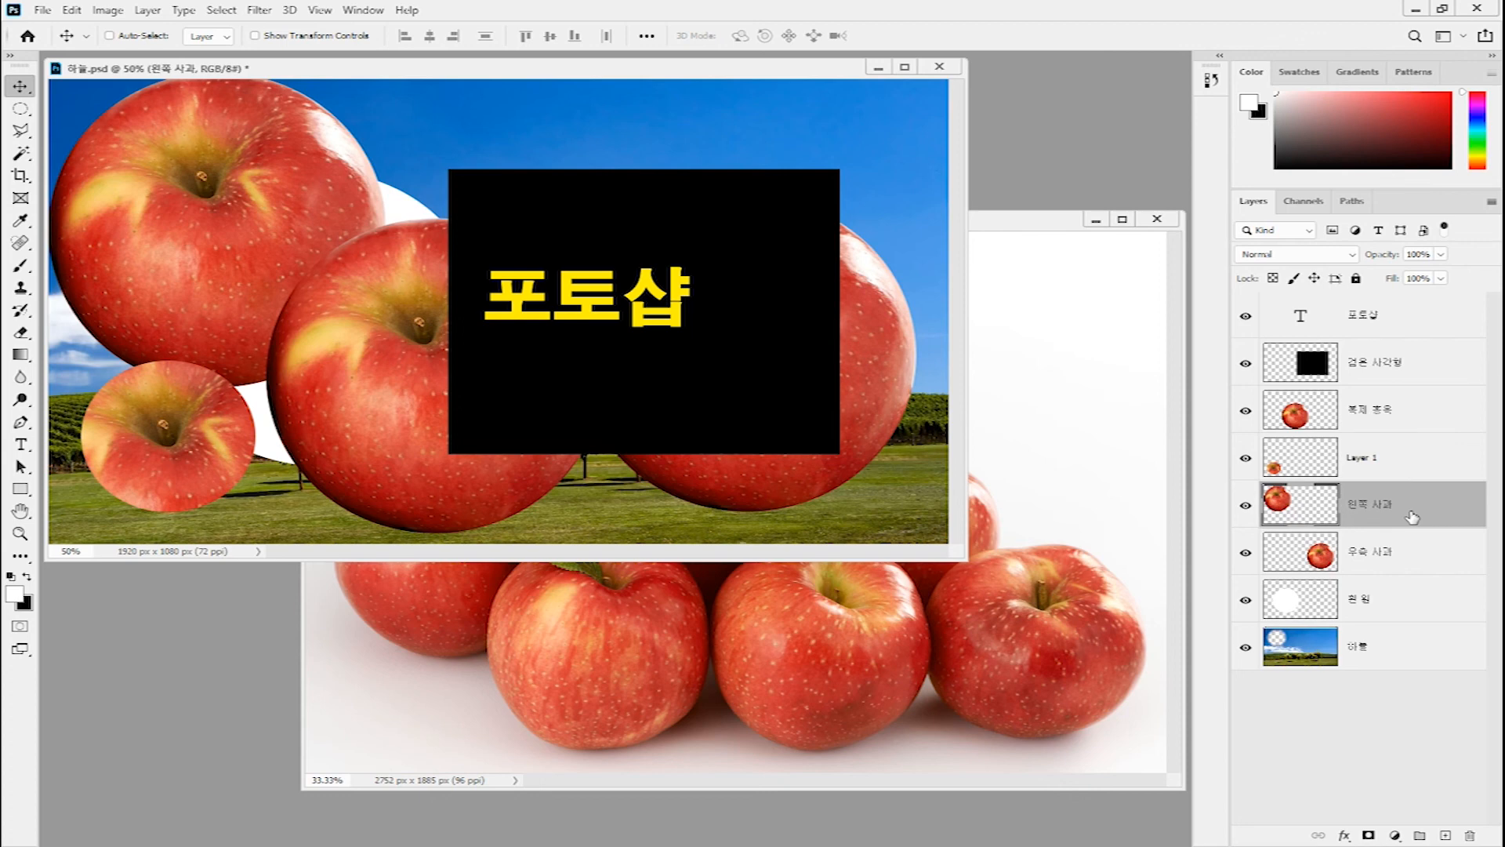
pyautogui.click(22, 110)
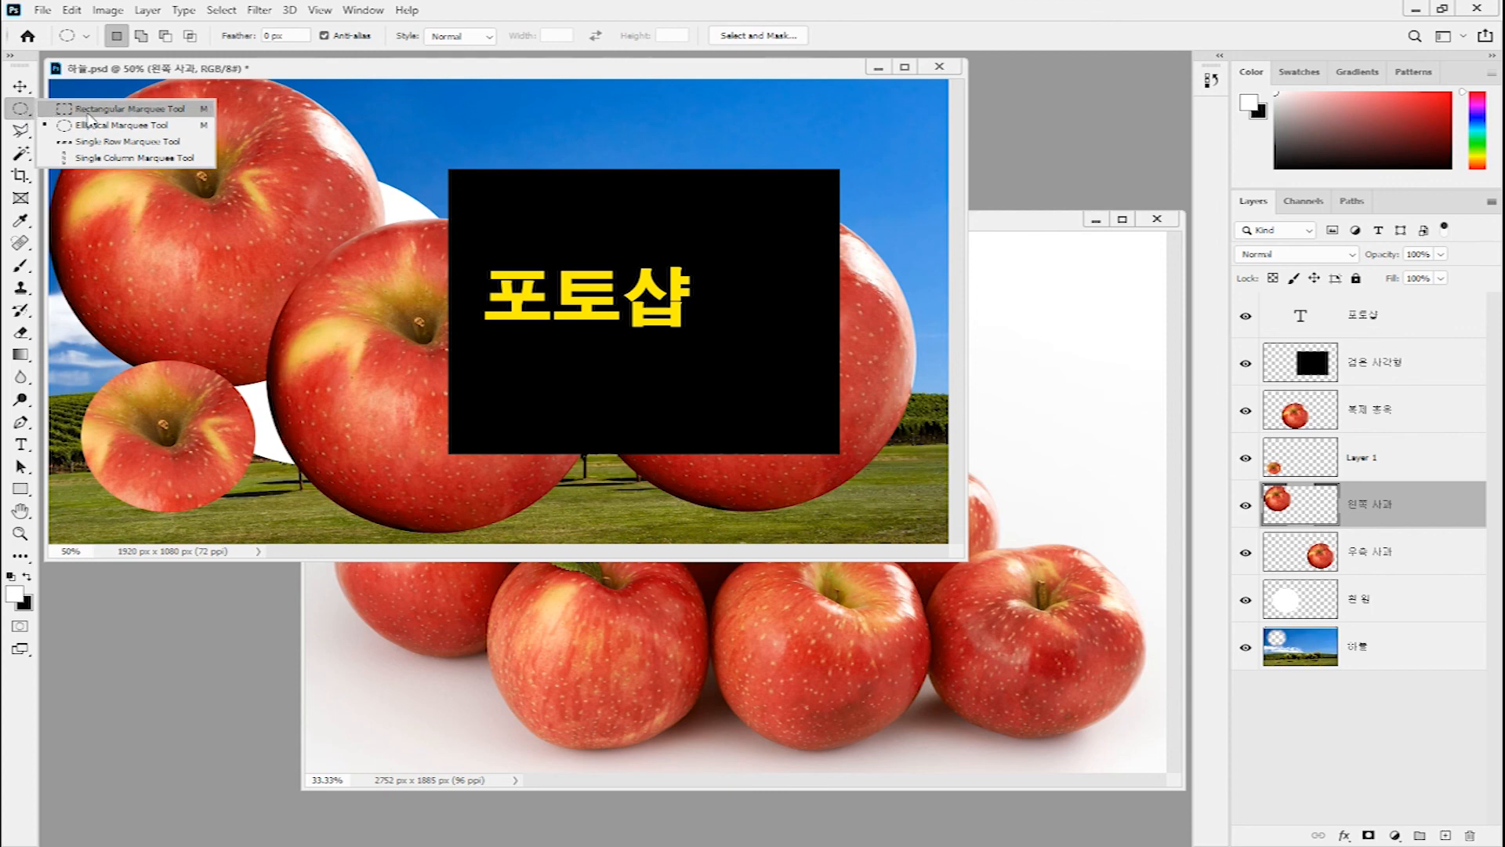
pyautogui.click(87, 116)
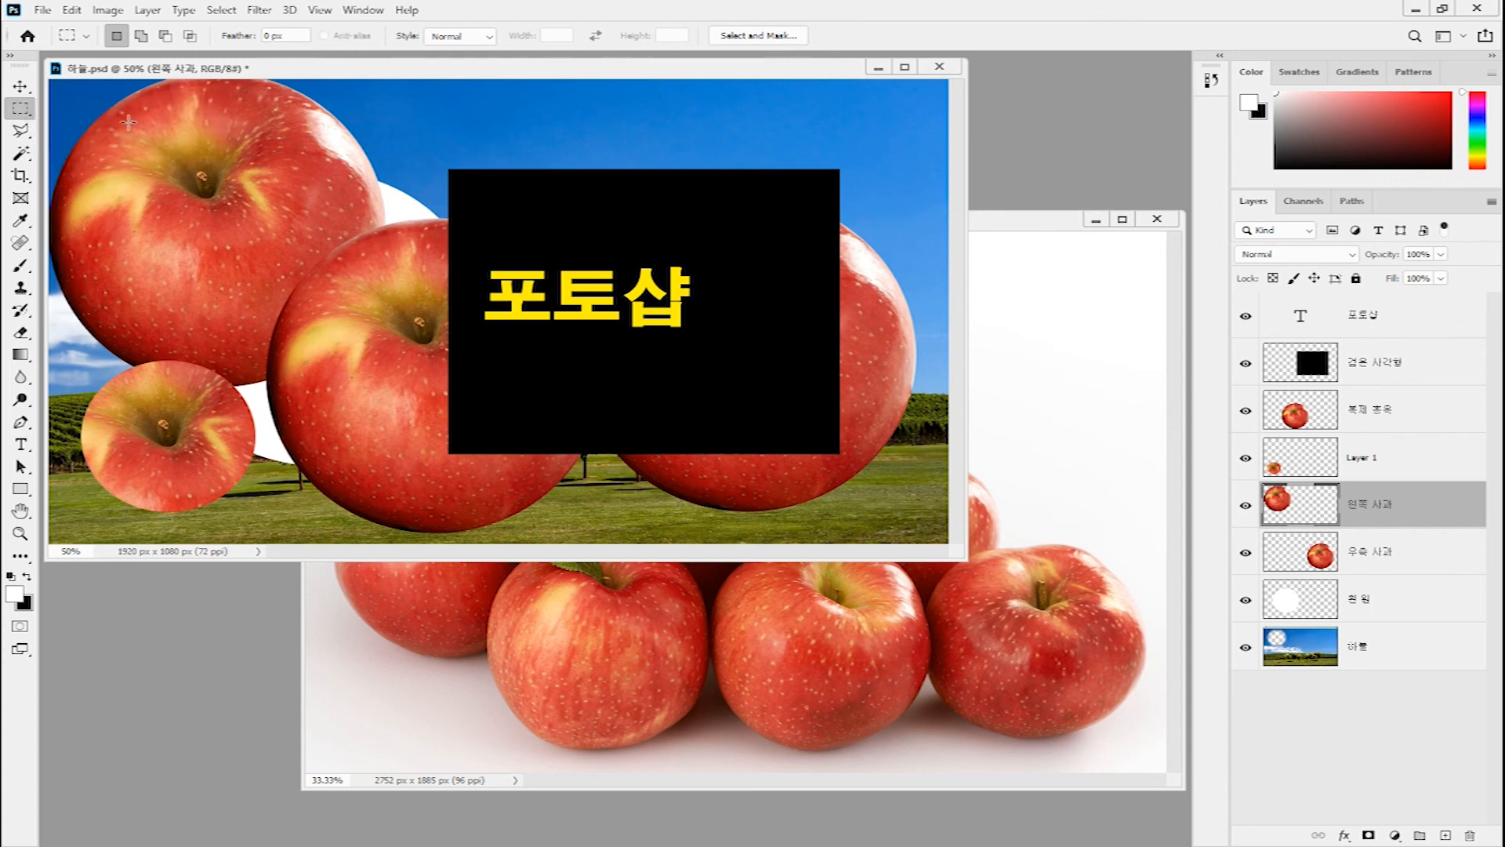
pyautogui.moveTo(124, 117); pyautogui.dragTo(293, 257)
pyautogui.click(149, 10)
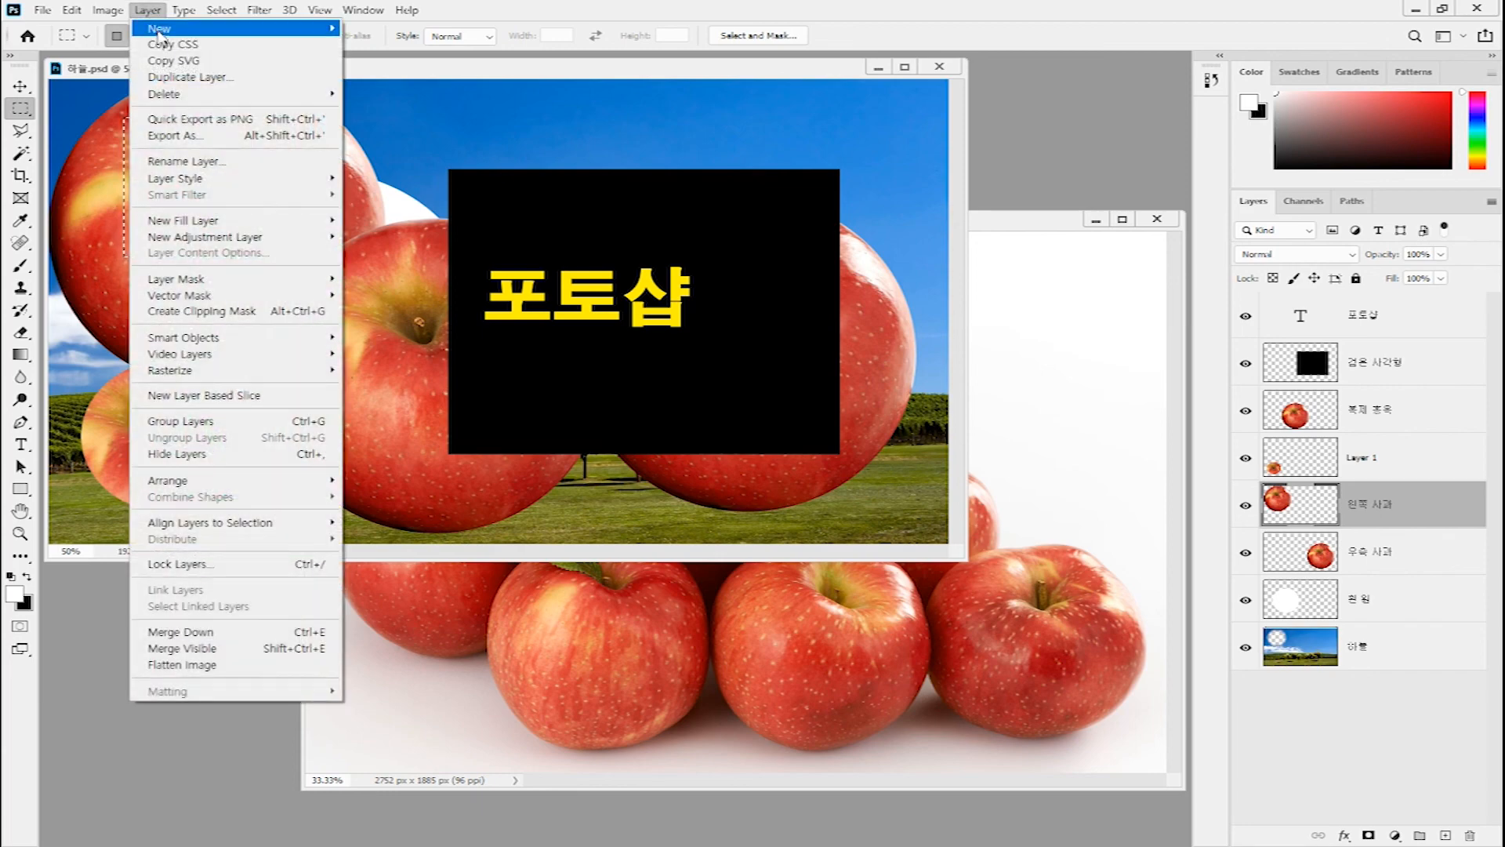
pyautogui.moveTo(197, 29)
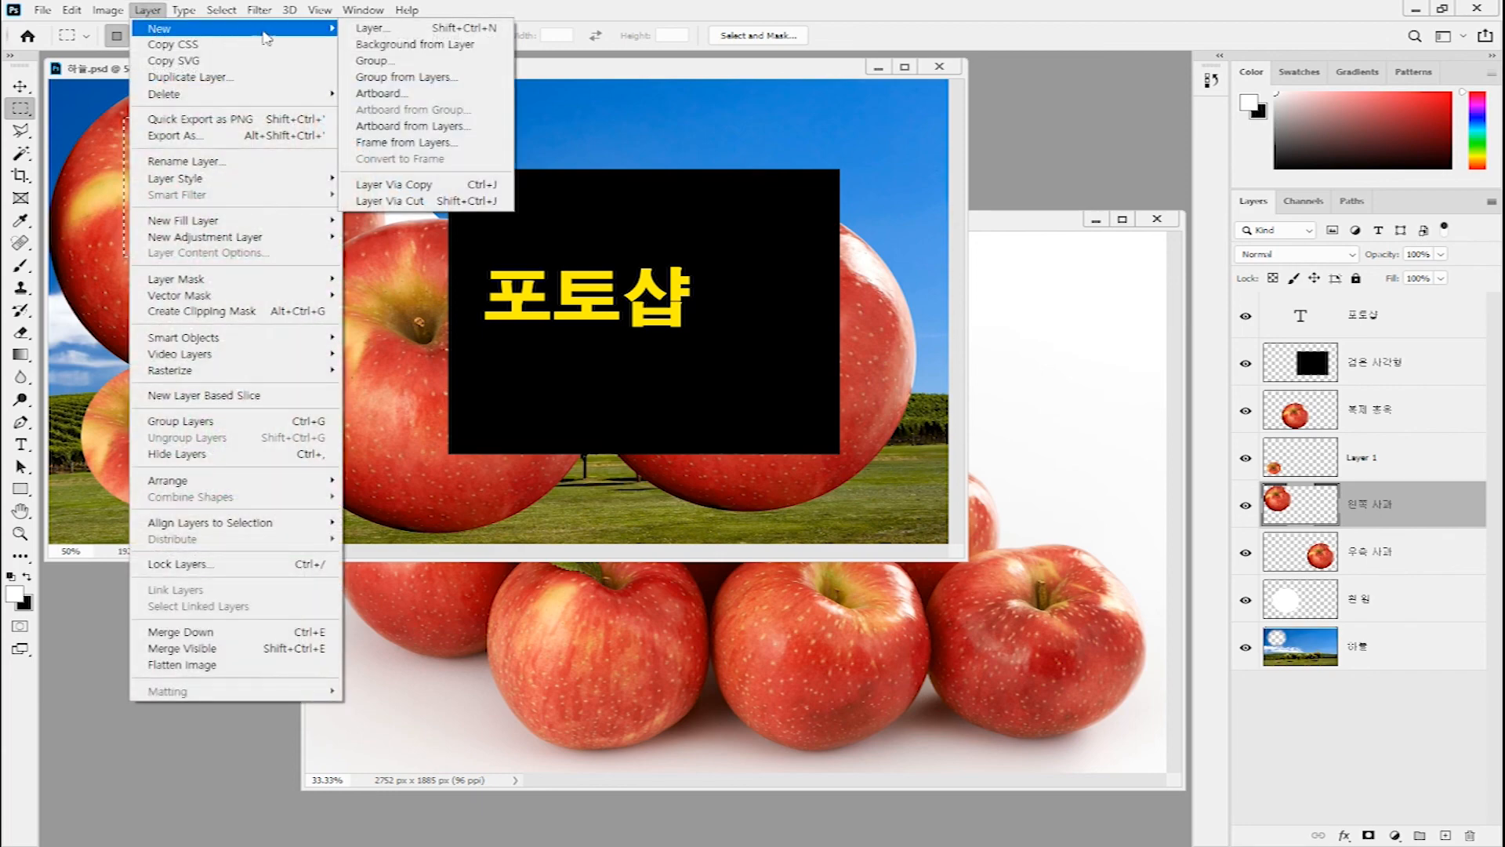
pyautogui.click(449, 202)
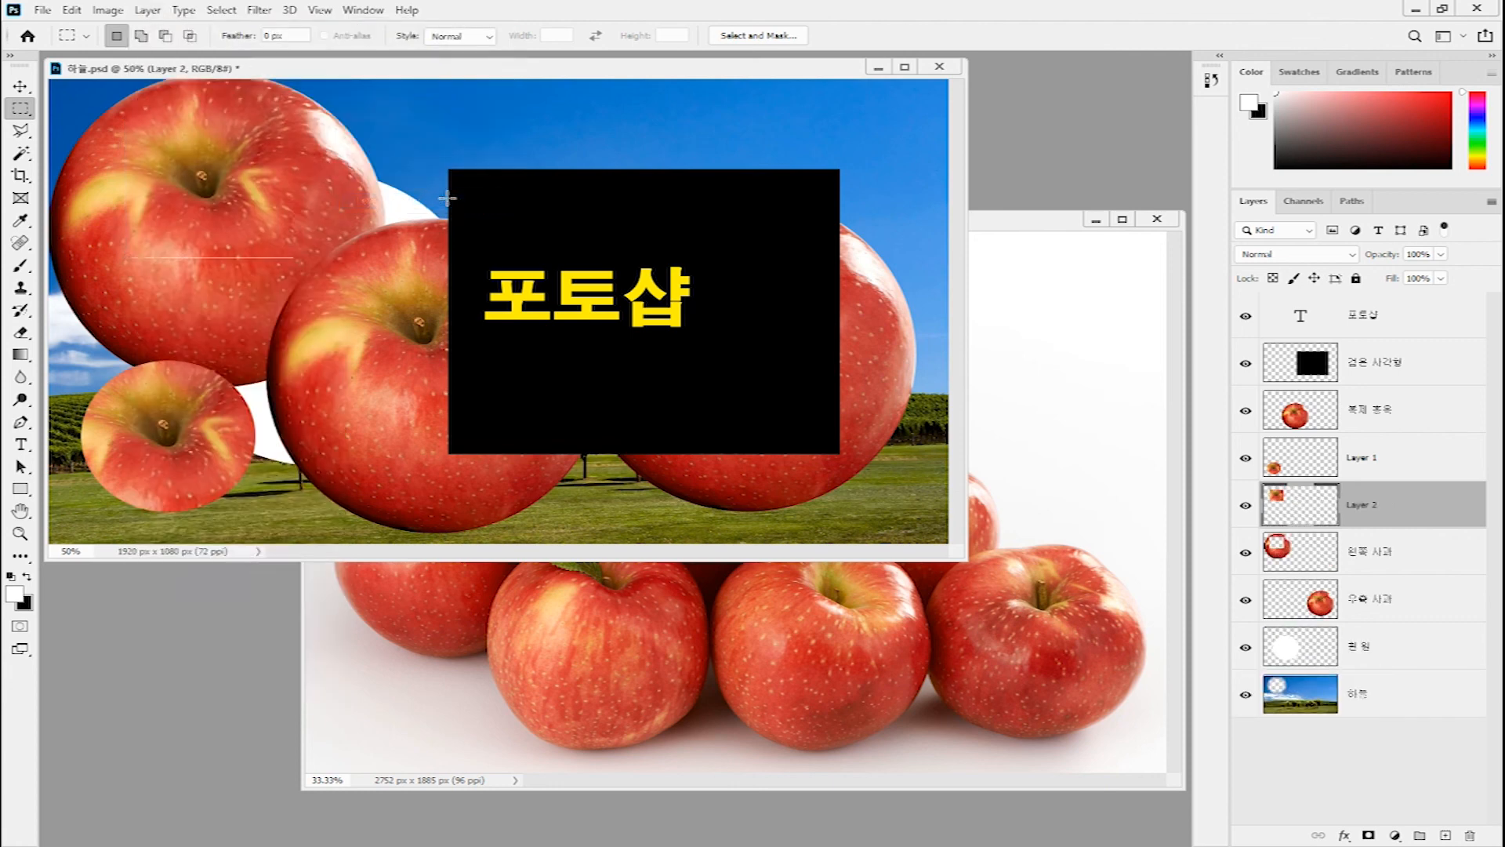
pyautogui.click(21, 86)
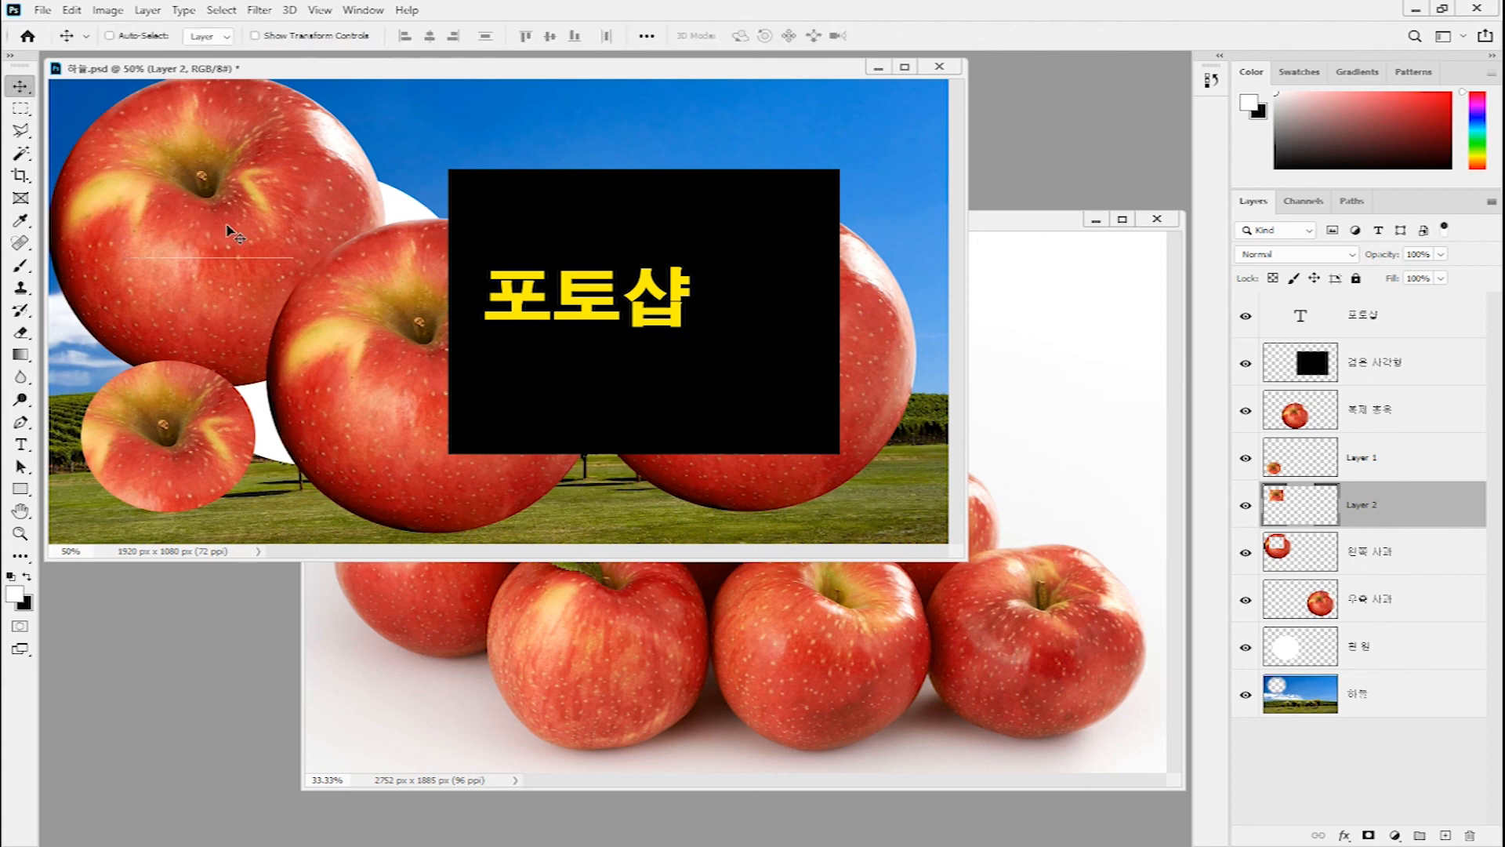
pyautogui.moveTo(226, 228); pyautogui.dragTo(255, 402)
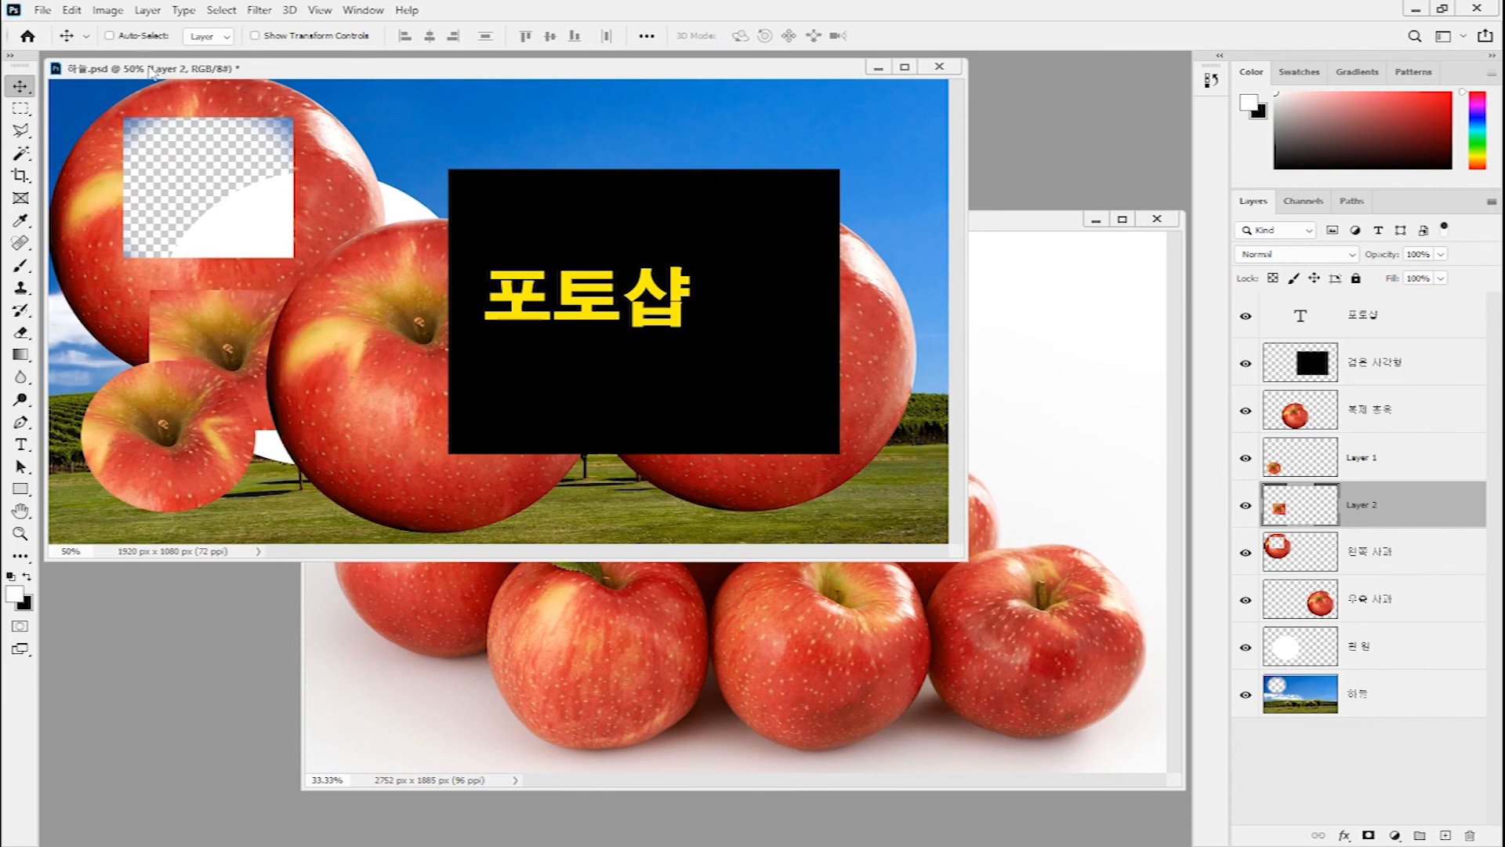
pyautogui.click(148, 10)
pyautogui.moveTo(165, 28)
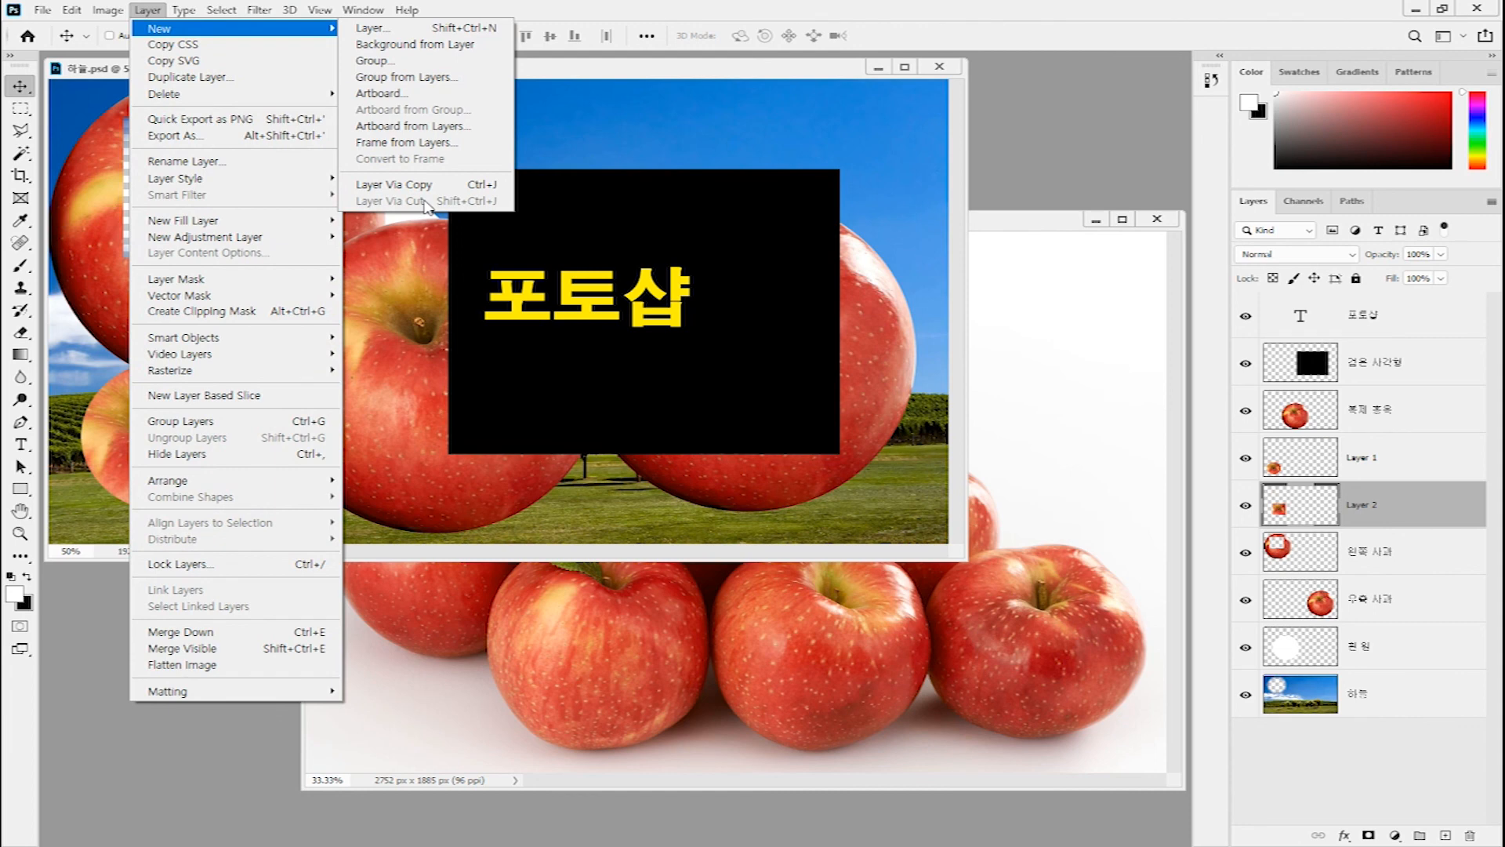
pyautogui.click(530, 93)
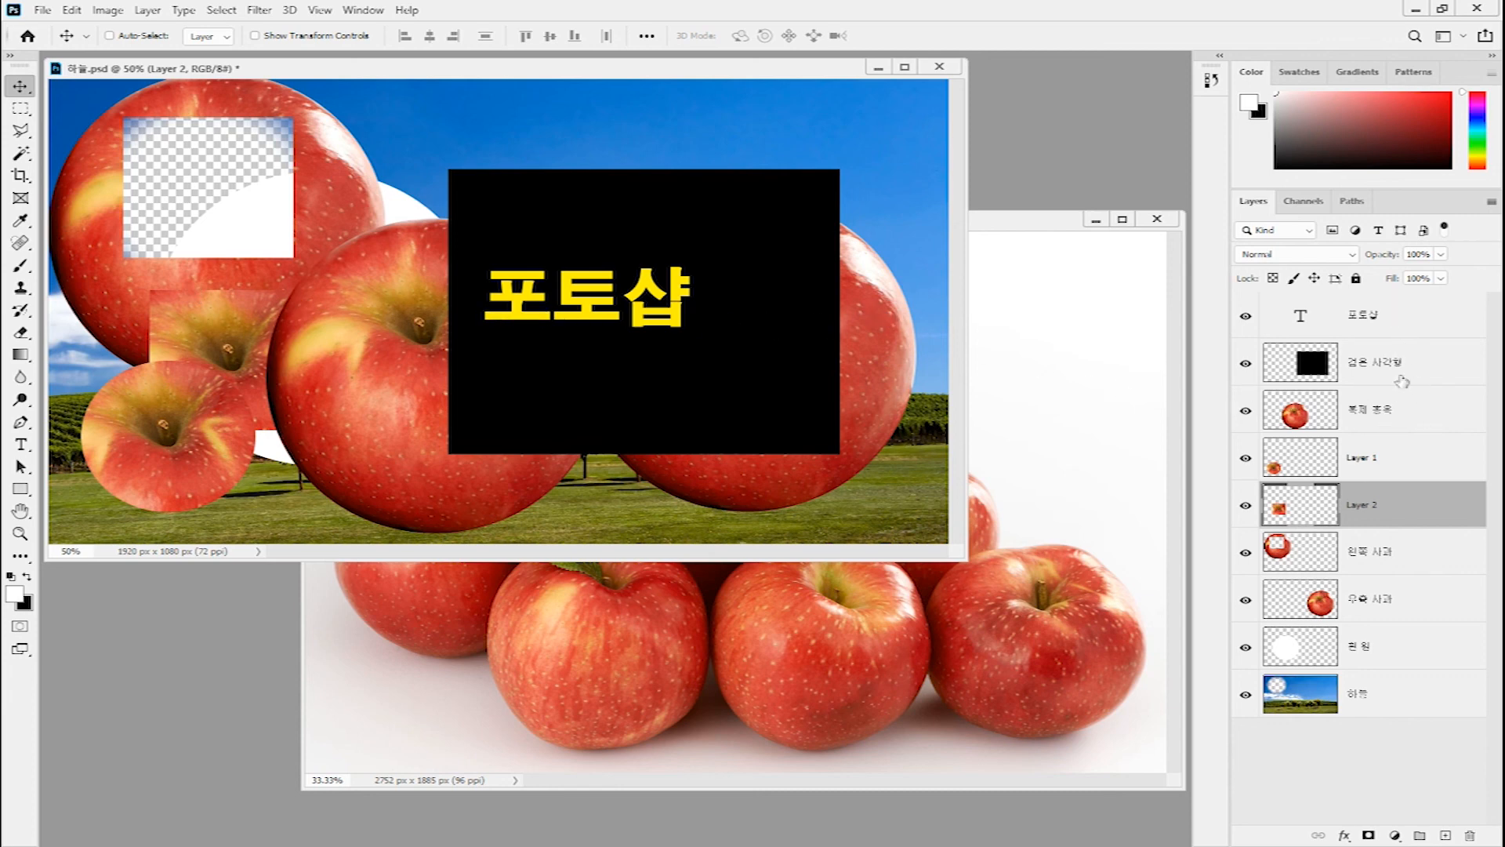
# - Move the 복제 홍옥 layer to the top of the stack and, keeping Normal blending, lower its opacity to about 79%
pyautogui.moveTo(1416, 423); pyautogui.dragTo(1407, 313)
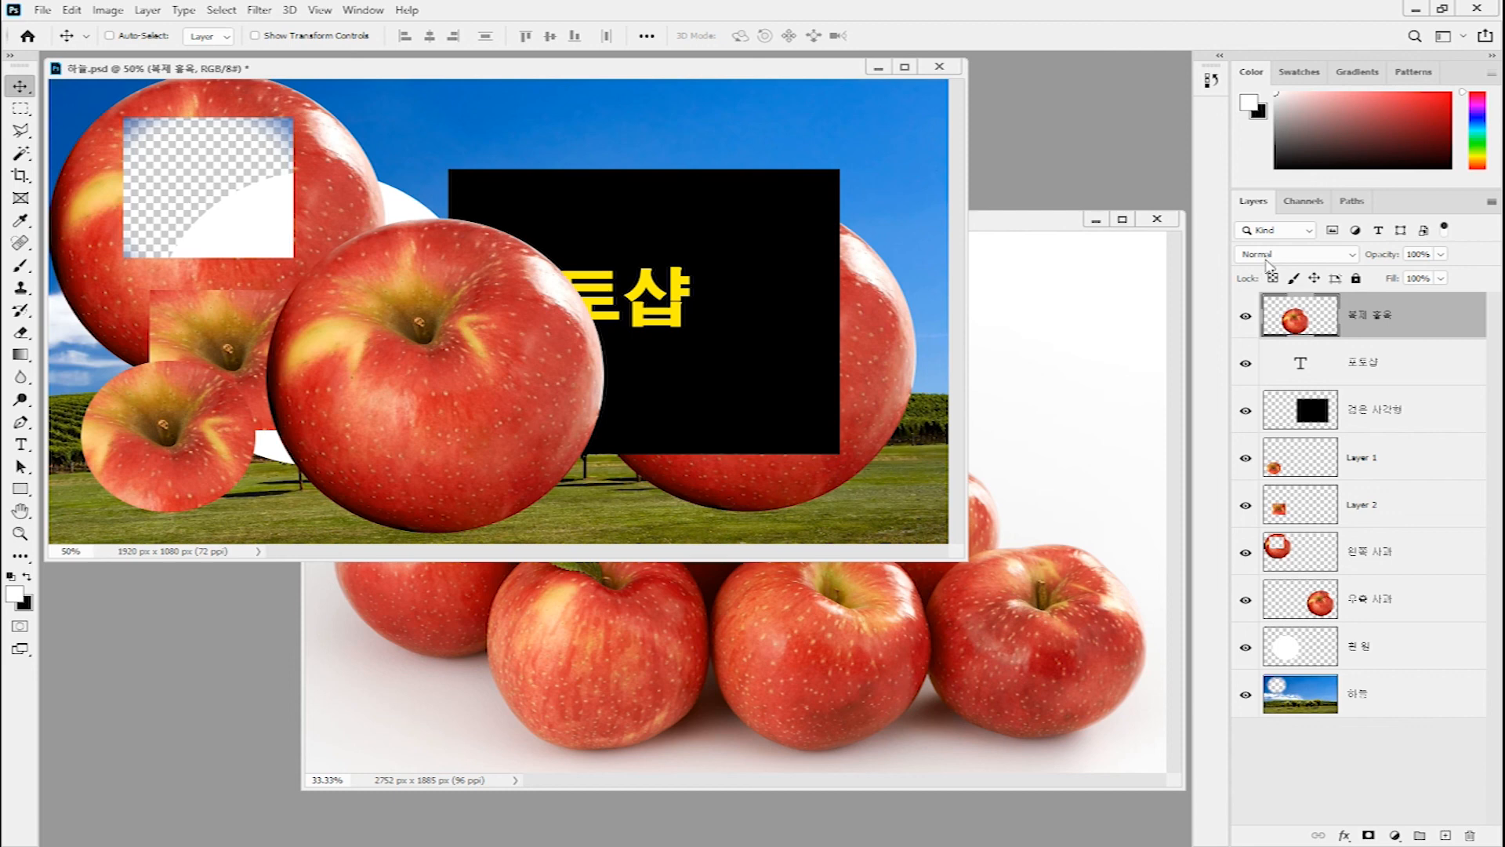
pyautogui.click(1354, 261)
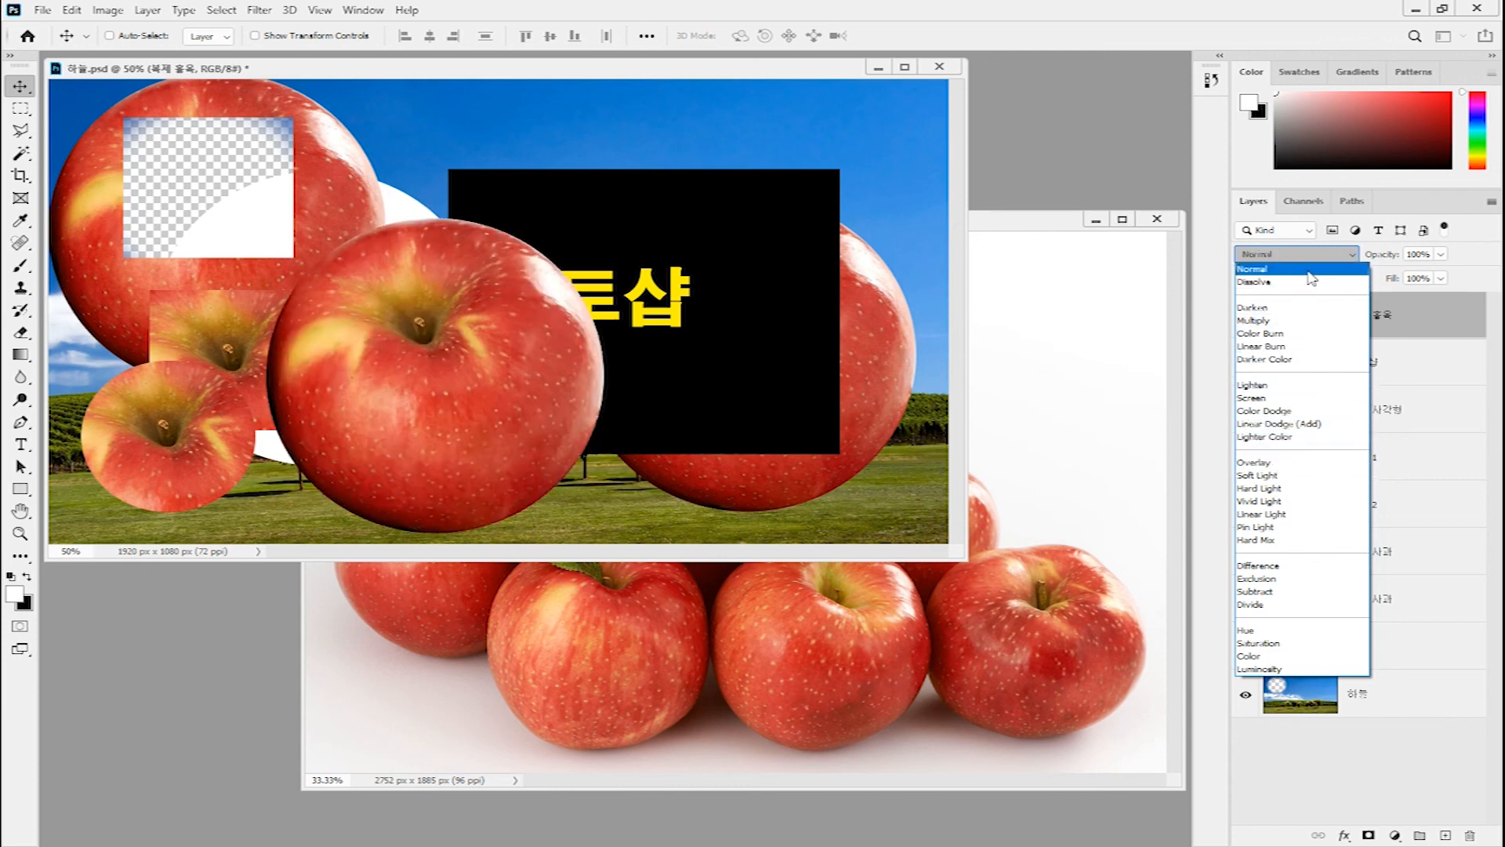
pyautogui.click(1308, 271)
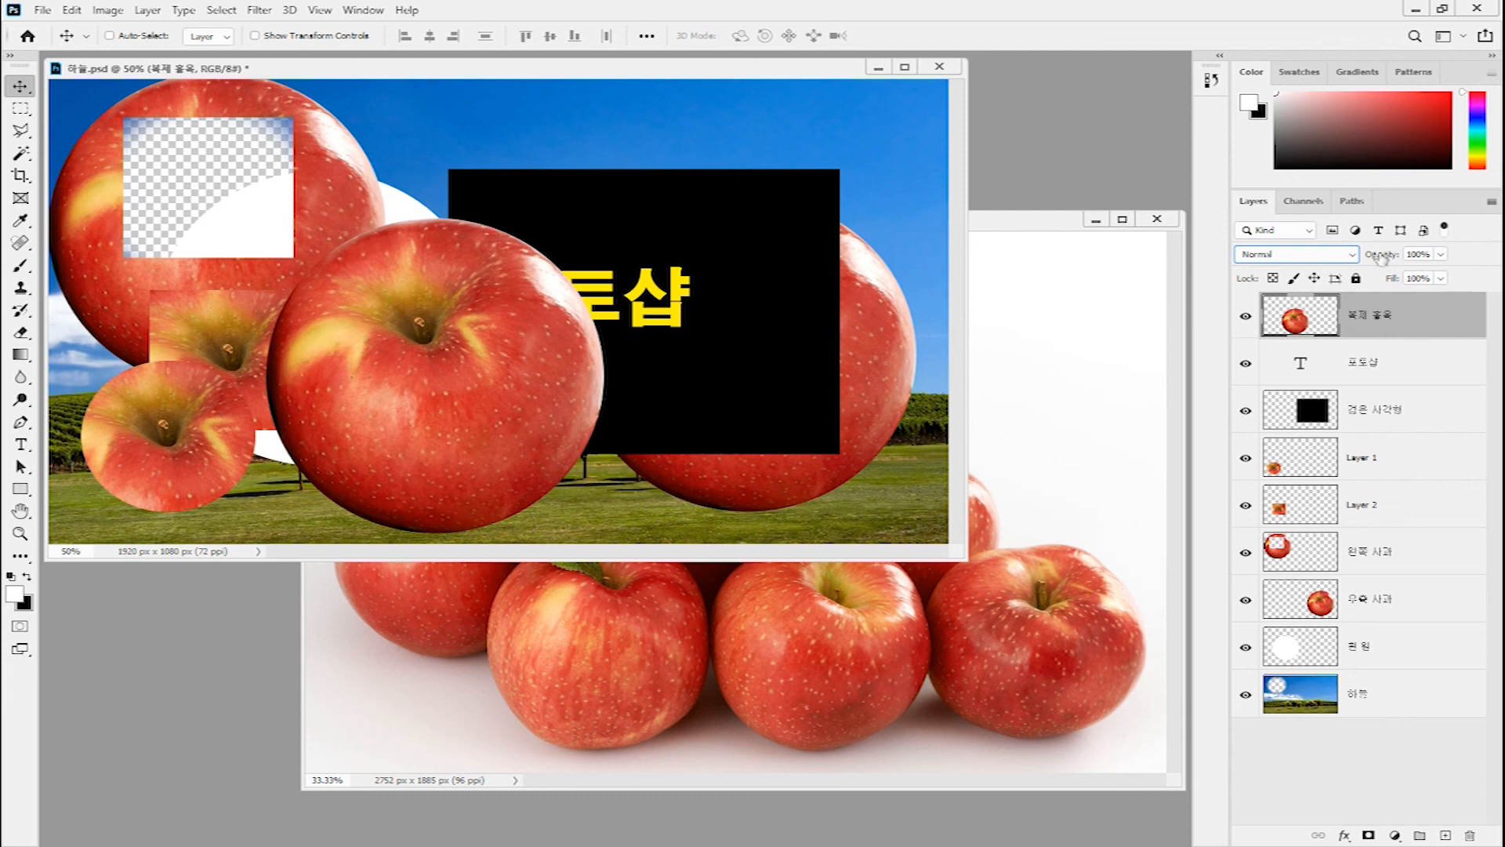
pyautogui.moveTo(1380, 256)
pyautogui.mouseDown()
pyautogui.moveTo(1310, 266)
pyautogui.moveTo(1390, 259)
pyautogui.mouseUp()
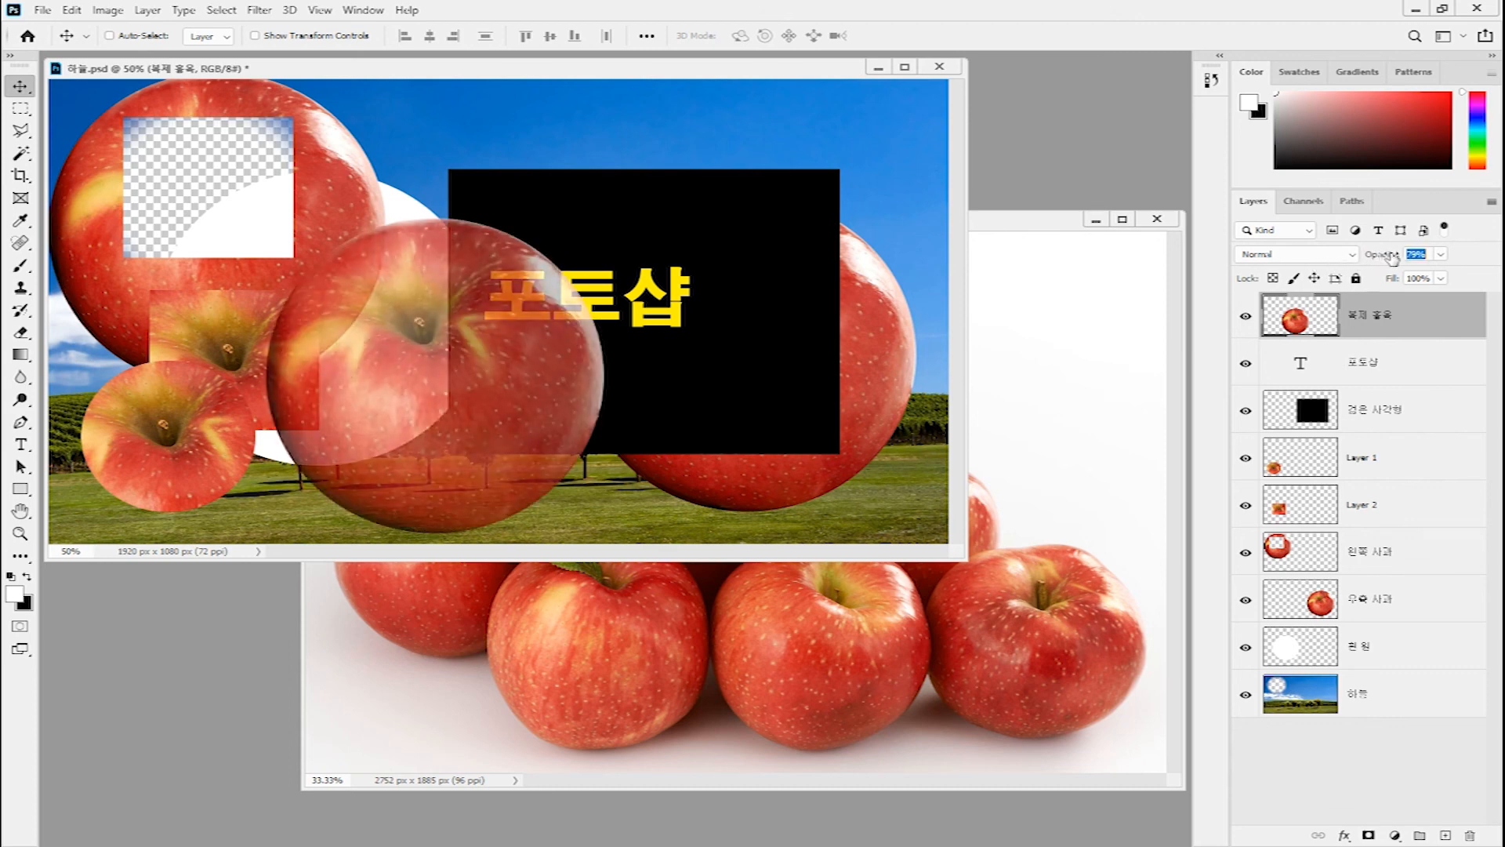